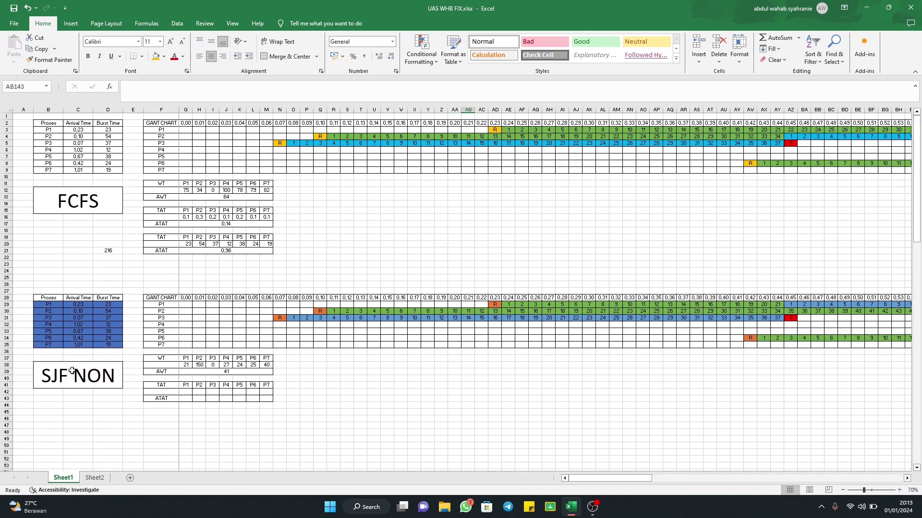
Go to the SJF PREEMPTIVE section and examine its process table, Gantt chart, WT and TAT tables, and REAL BT table.
left_click(71, 375)
left_click(96, 210)
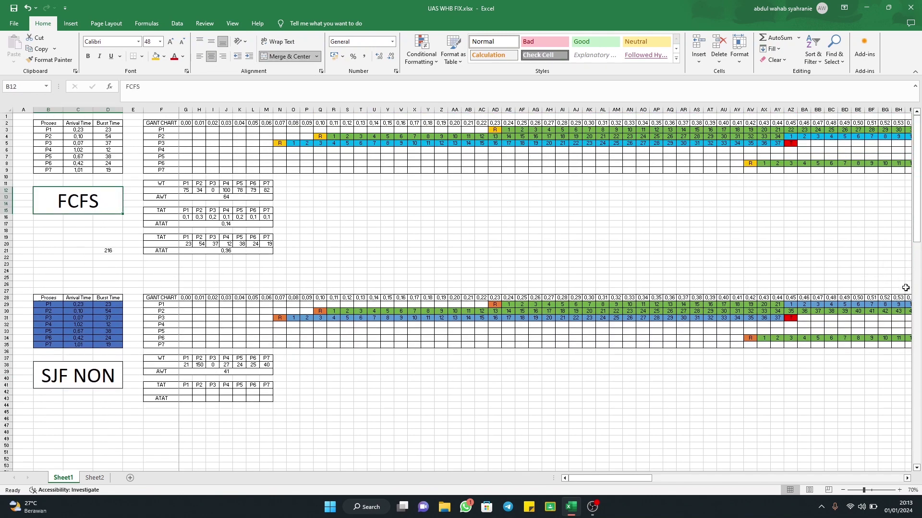
left_click_drag(918, 226, 916, 233)
left_click_drag(915, 289, 912, 435)
scroll(698, 263, "down", 4)
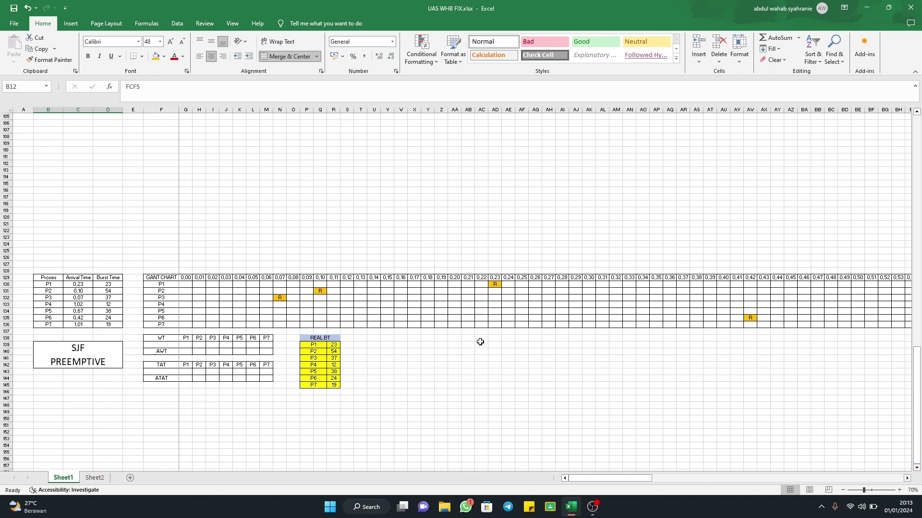
scroll(475, 361, "down", 1)
scroll(517, 375, "up", 1)
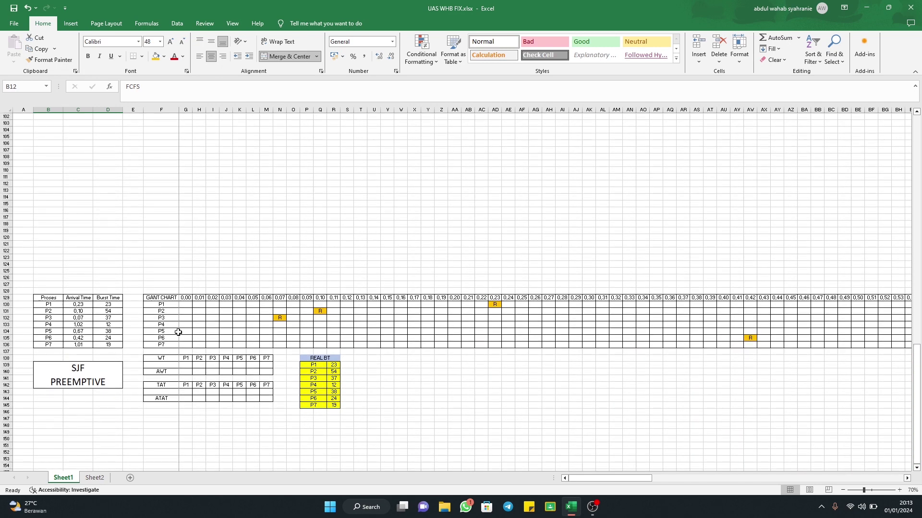
left_click_drag(43, 300, 483, 336)
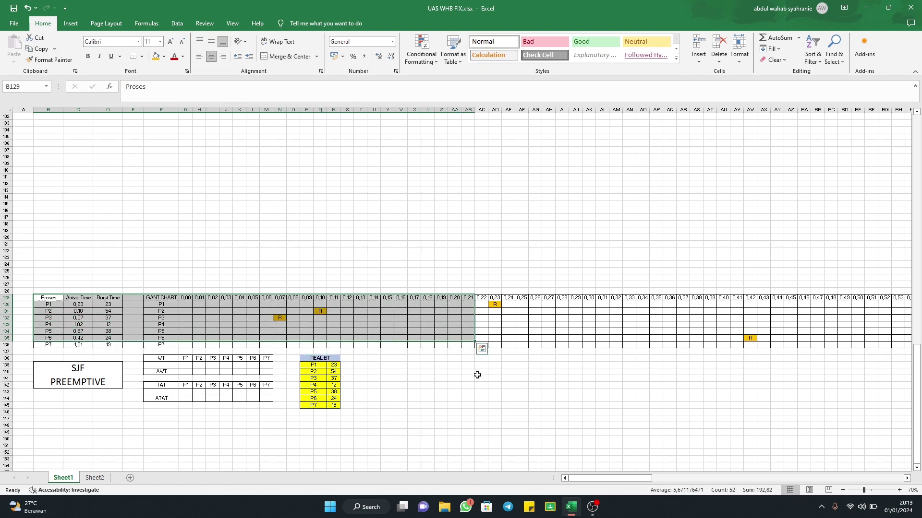
left_click(477, 379)
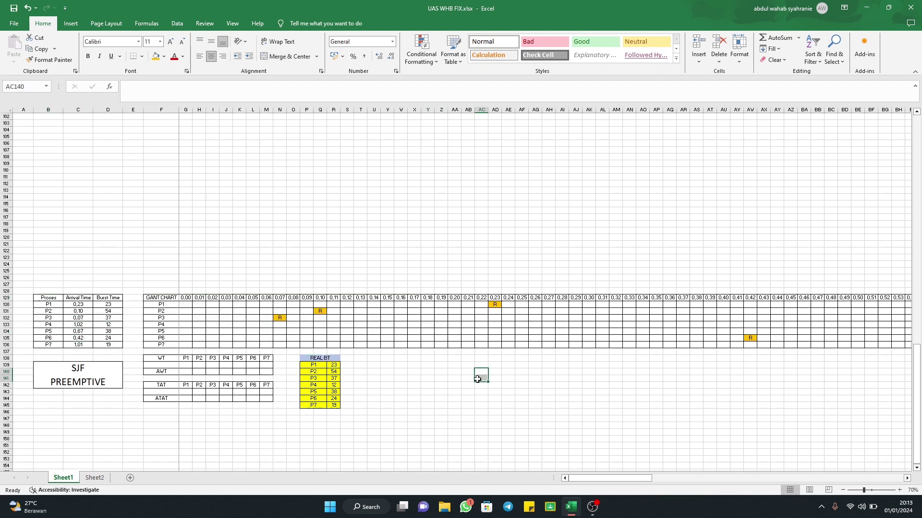
left_click(79, 369)
left_click_drag(163, 359, 264, 399)
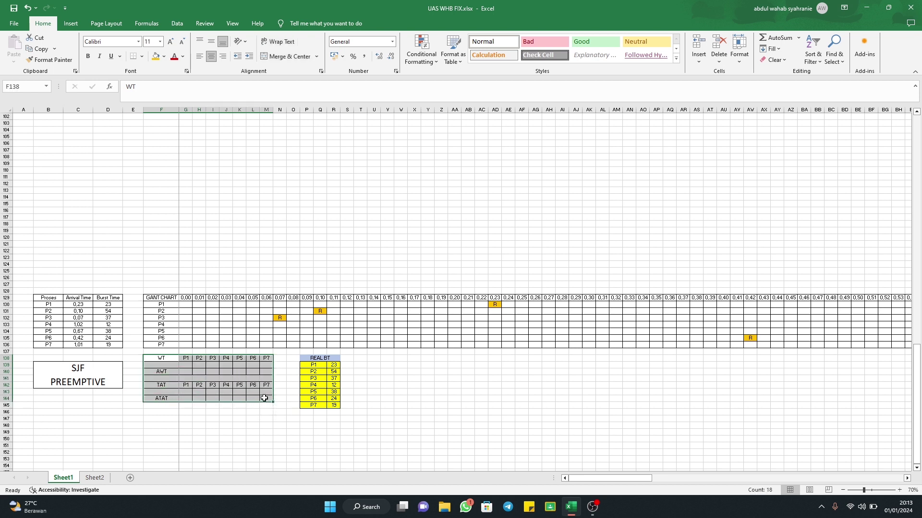
left_click(441, 391)
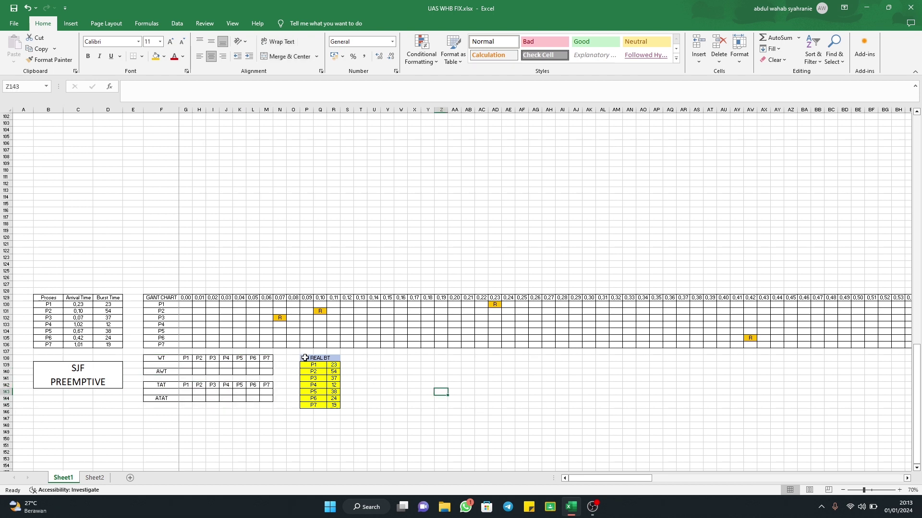
left_click_drag(306, 358, 329, 402)
left_click(373, 379)
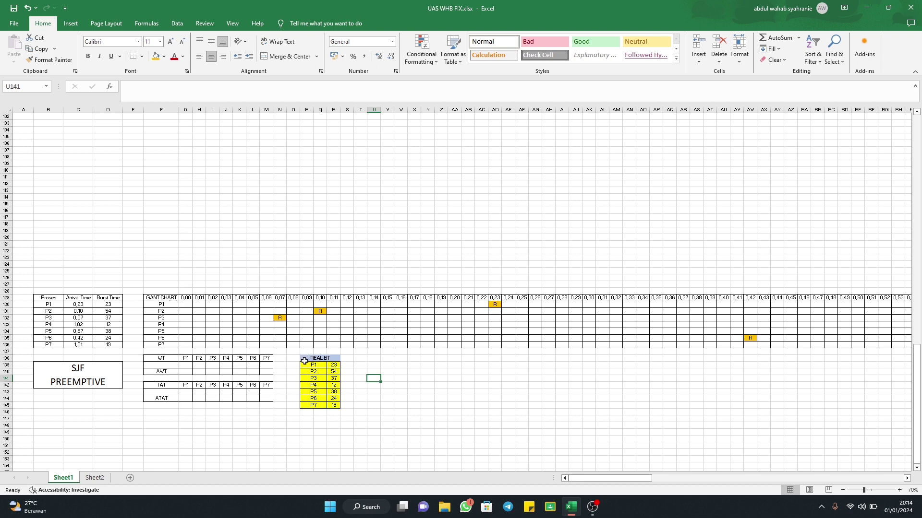
left_click(413, 378)
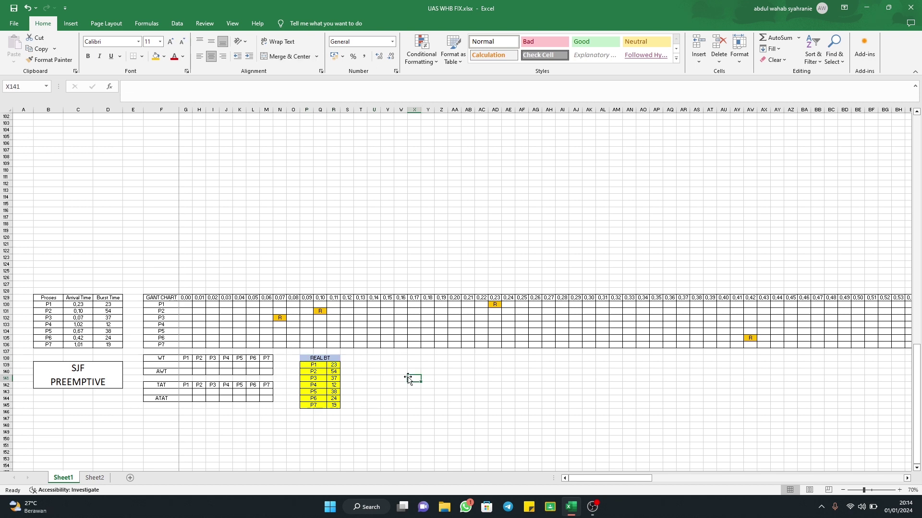
Compare the processes and values in the REAL BT table with the Burst Time column of the SJF PREEMPTIVE process table.
left_click(320, 359)
left_click(320, 368)
left_click(313, 406)
left_click_drag(47, 305, 48, 344)
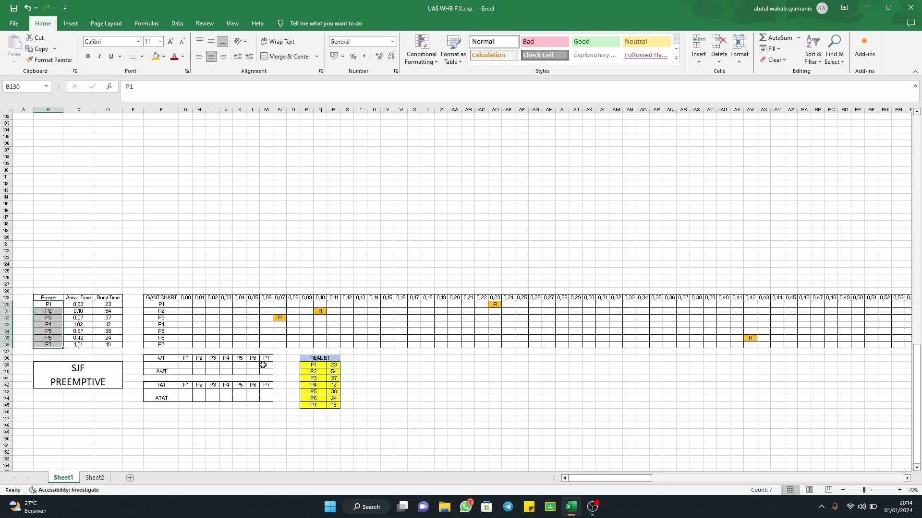
left_click_drag(334, 364, 333, 405)
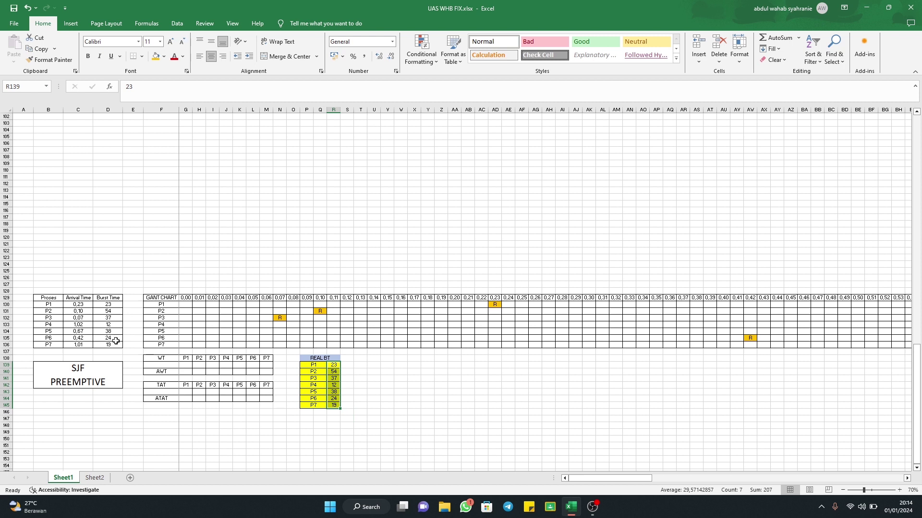
key("ctrl+v")
key("Escape")
left_click(115, 300)
left_click_drag(113, 305, 111, 346)
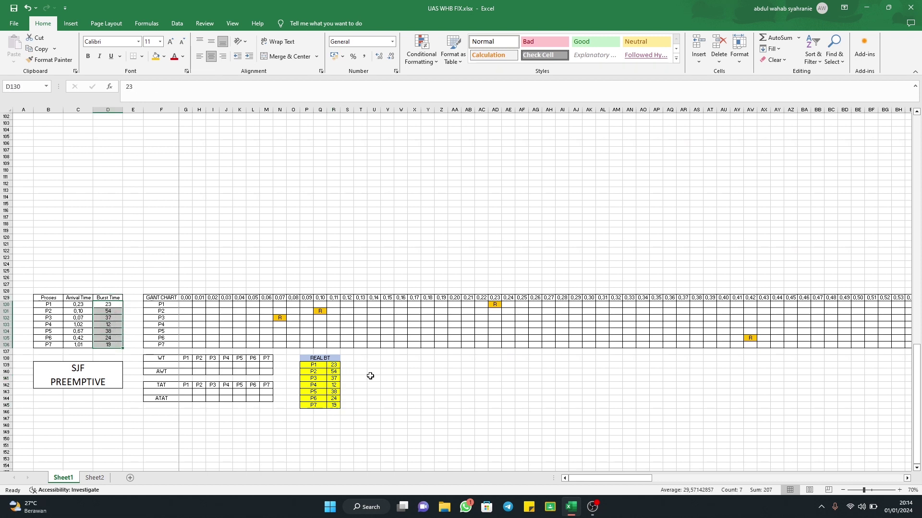
left_click(329, 366)
key("alt+w")
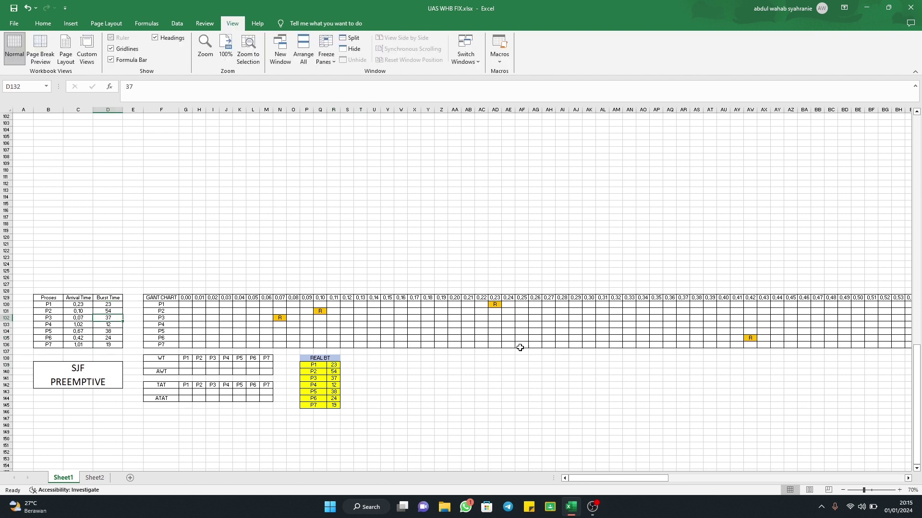
Number the first three arrivals above the Gantt chart's time row: 1 over 0,07, 2 over 0,10 and 3 over 0,23.
left_click(281, 291)
type("1")
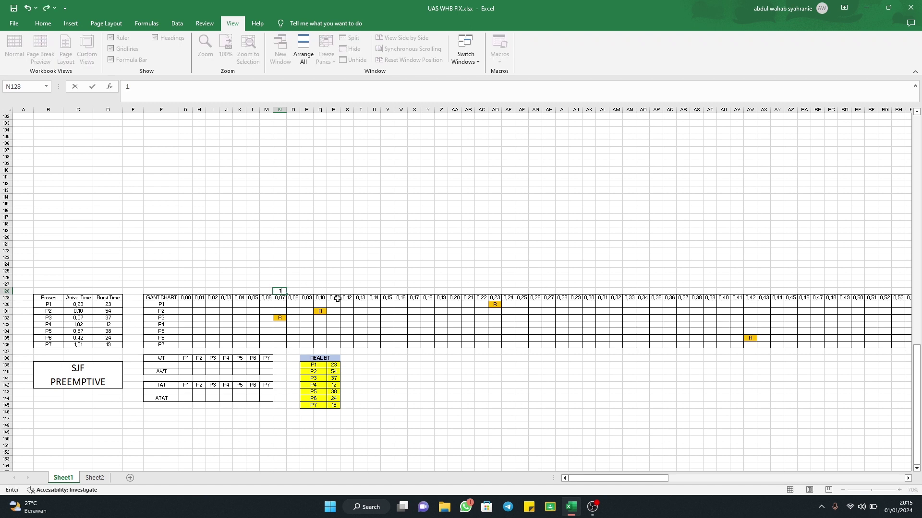
left_click(323, 291)
type("2")
left_click(498, 289)
type("3")
left_click(547, 291)
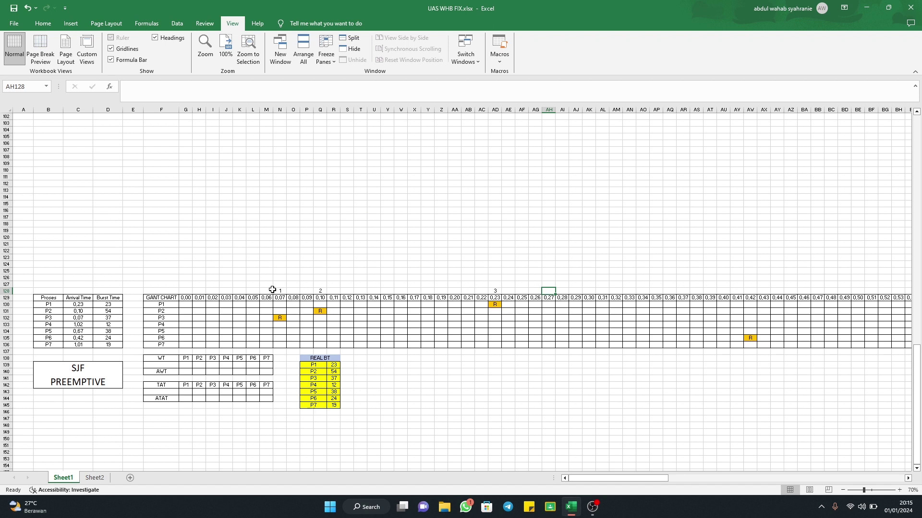
Check arrival markers 1, 2 and 3 above the time row against the R cells of P3, P2 and P1.
left_click(253, 287)
left_click(269, 287)
left_click(284, 290)
left_click(321, 291)
left_click(495, 291)
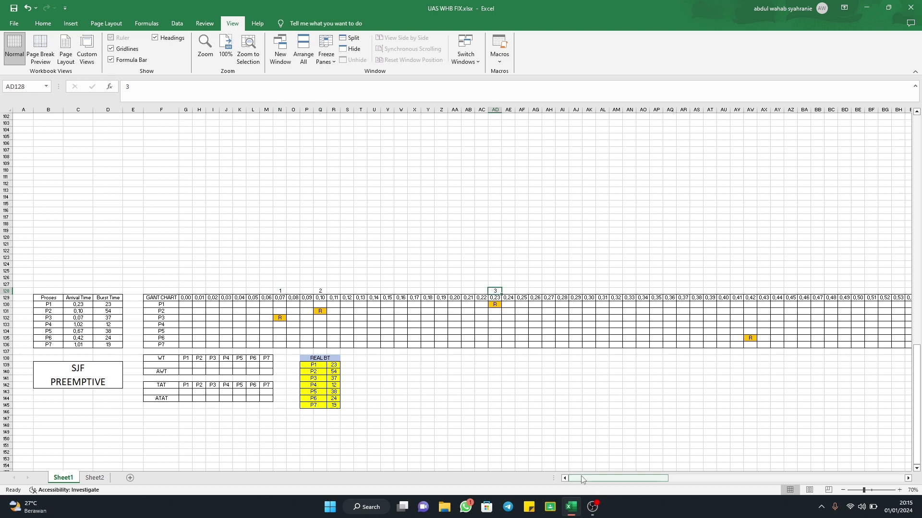
left_click(279, 319)
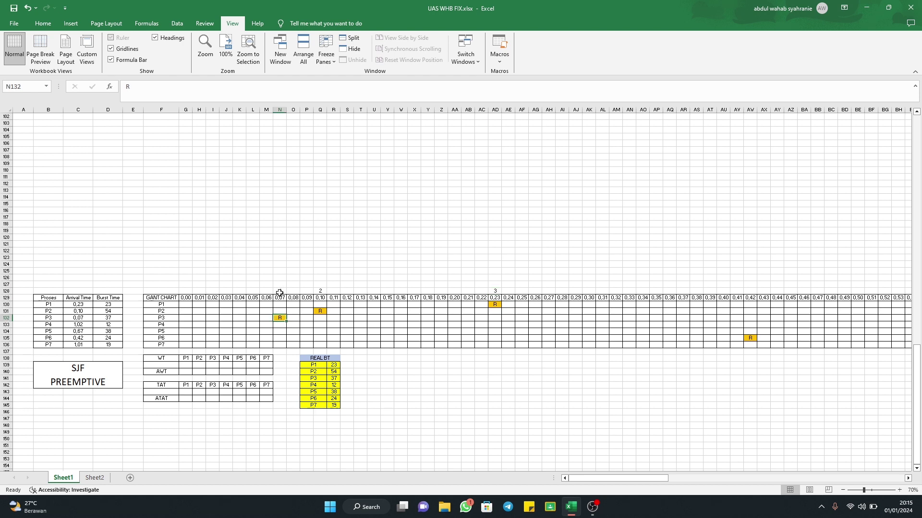
left_click(326, 312)
left_click(321, 291)
type("2")
left_click(496, 291)
Number the remaining arrivals above the time row: 4 over 0,42, 5 over 0,67, 6 over 1,01 and 7 over 1,02.
left_click_drag(621, 478, 711, 481)
left_click(409, 291)
type("4")
left_click(449, 290)
type("5")
left_click(477, 291)
type("6")
left_click(490, 291)
type("7")
left_click(583, 412)
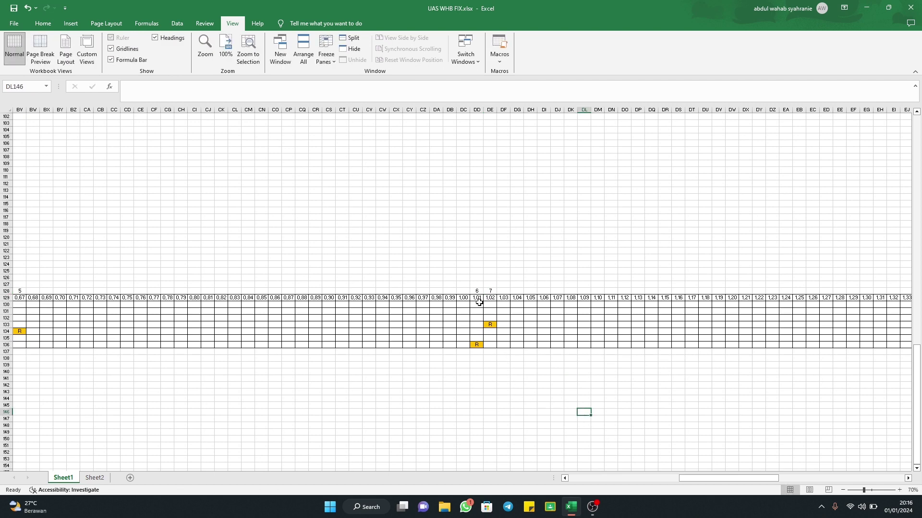
left_click(494, 292)
Enter the column headings 1 to 7 in S138:Y138, beside the REAL BT heading.
left_click_drag(747, 478, 638, 475)
left_click(518, 405)
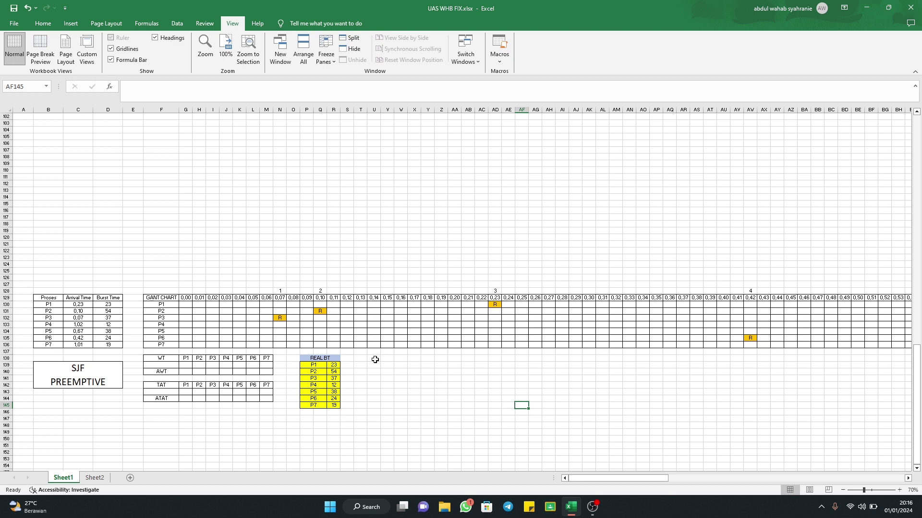
left_click(353, 359)
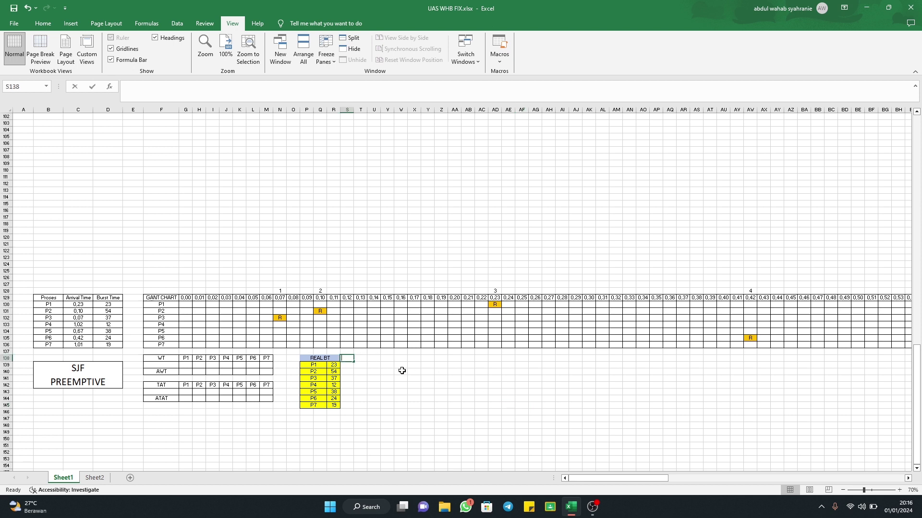
type("1")
key("Tab")
type("2")
key("Tab")
type("3")
key("Tab")
type("4")
key("Tab")
type("5")
key("Tab")
type("6")
key("Tab")
type("7")
key("Tab")
Center the contents of S138:Y146, the numbered block beside the REAL BT table.
left_click_drag(352, 357, 426, 412)
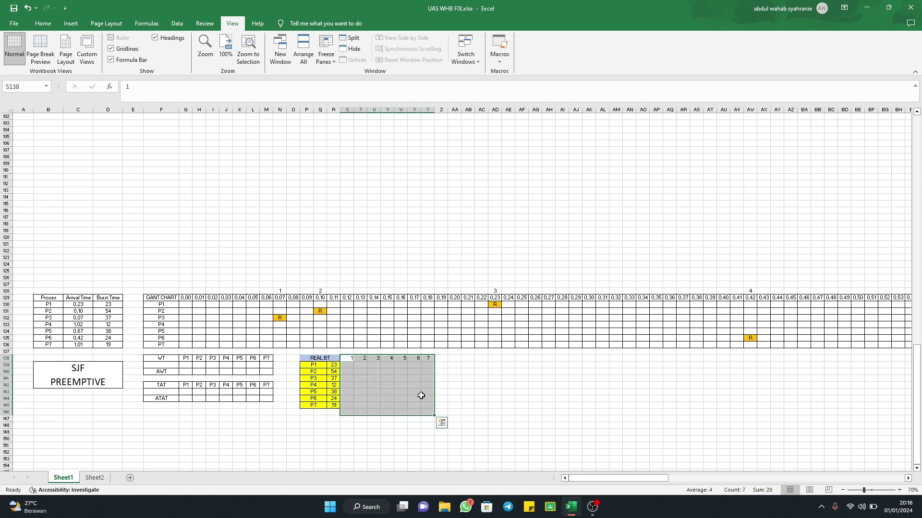
left_click(43, 23)
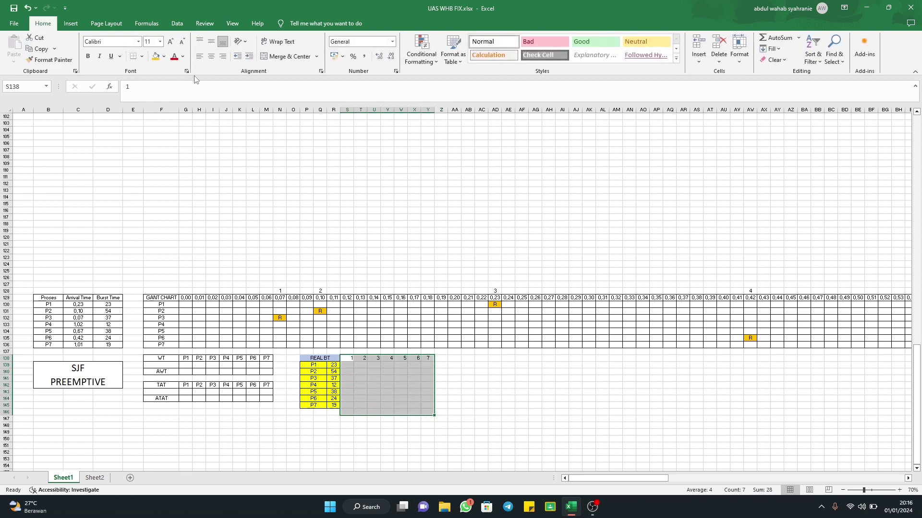
left_click(213, 60)
left_click(462, 365)
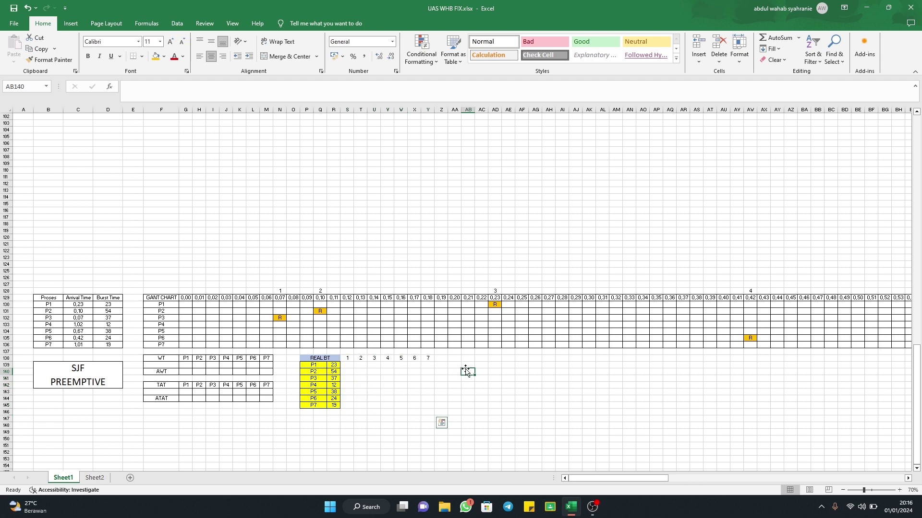
Fill all seven arrival marker cells above the Gantt chart's time row with gray.
left_click(281, 291)
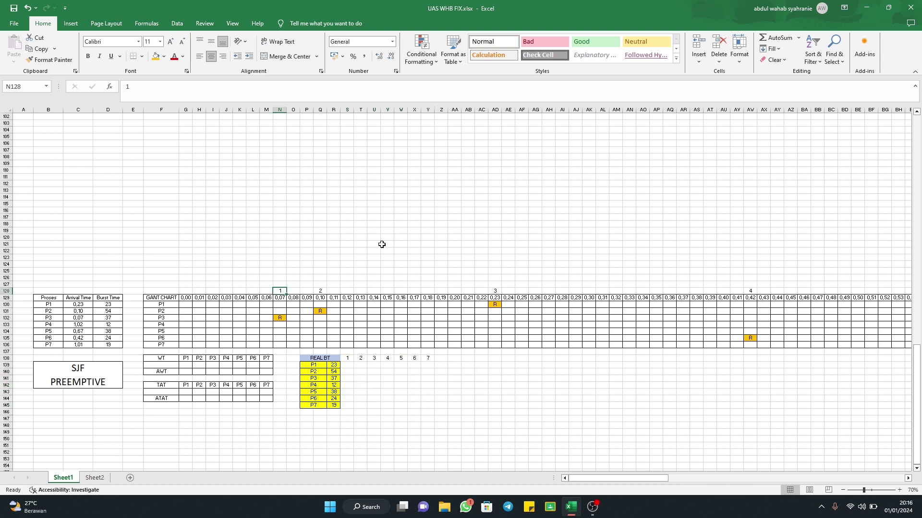
left_click(164, 56)
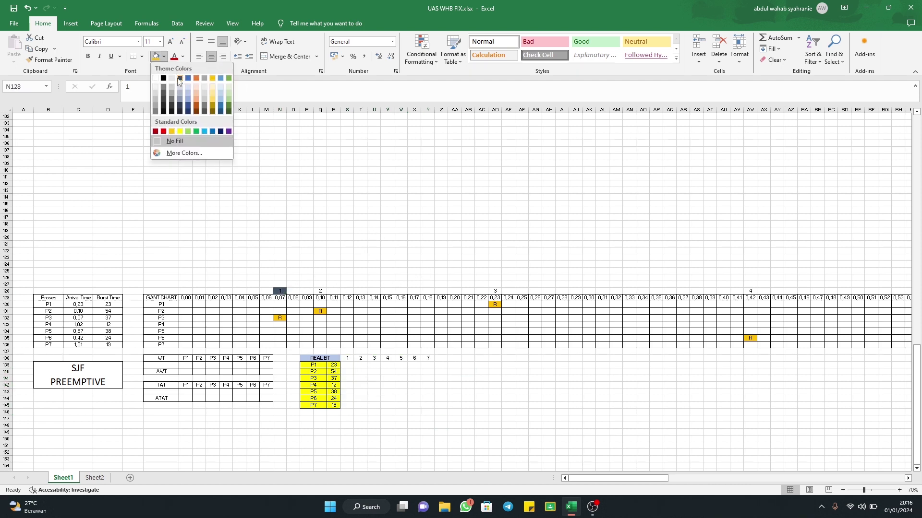
left_click(171, 94)
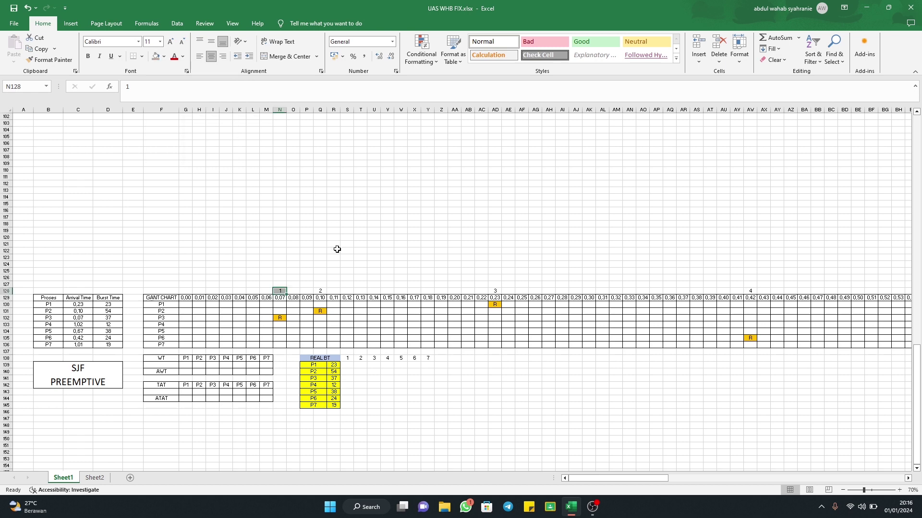
left_click(321, 293)
left_click(156, 56)
left_click(495, 291)
left_click(155, 56)
left_click_drag(654, 479, 721, 479)
left_click(73, 291)
left_click(409, 291, "ctrl")
left_click_drag(866, 291, 880, 291)
left_click(155, 56)
left_click(475, 183)
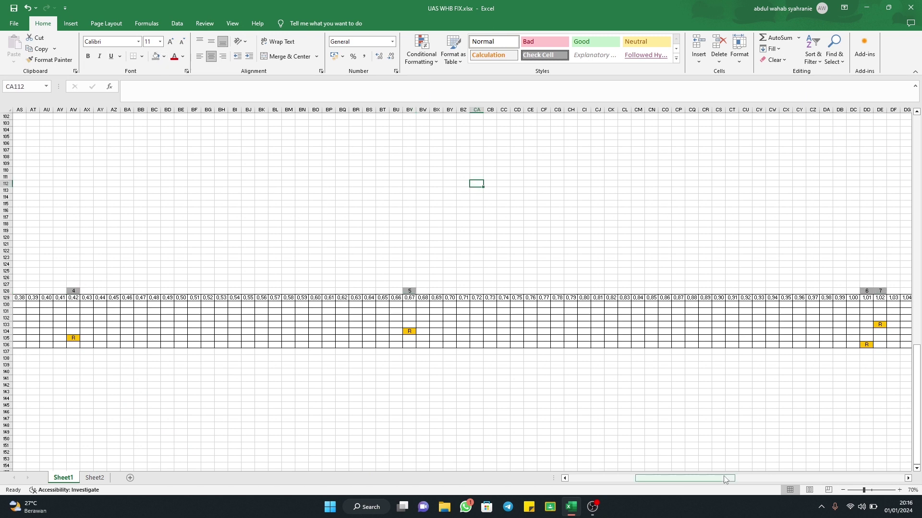
Enter the execution counts 1, 2 and 3 in P3's Gantt row under times 0,08 to 0,10.
scroll(324, 348, "left", 10)
left_click(386, 392)
left_click(292, 318)
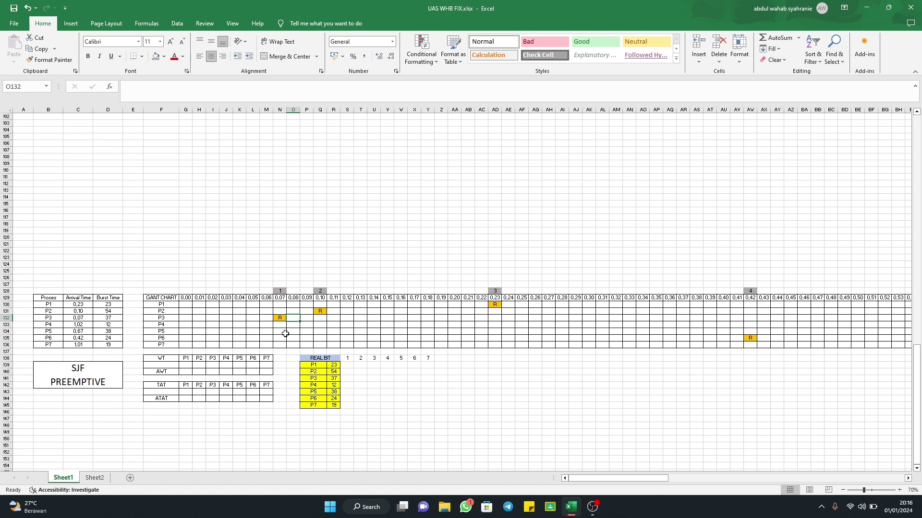
type("1")
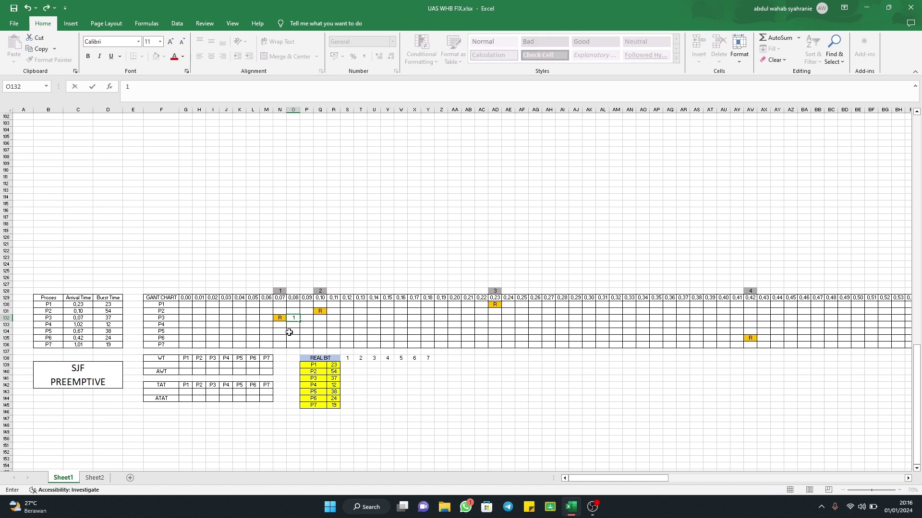
key("Tab")
type("2")
key("Tab")
type("3")
key("Tab")
left_click(322, 320)
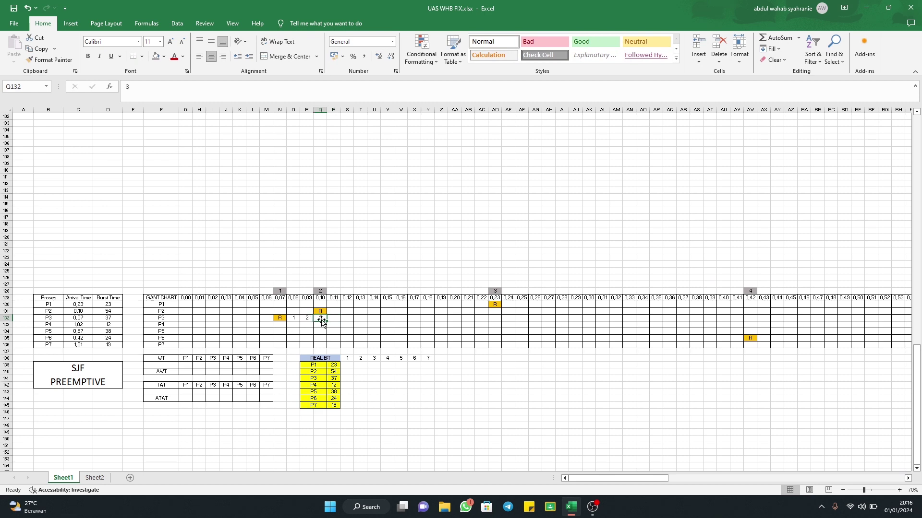
mouse_move(321, 291)
left_mouse_down()
mouse_move(317, 339)
mouse_move(320, 298)
left_mouse_up()
left_click(320, 320)
Fill P3's execution cells O132:Q132 in the Gantt chart with blue.
left_click_drag(294, 318, 319, 320)
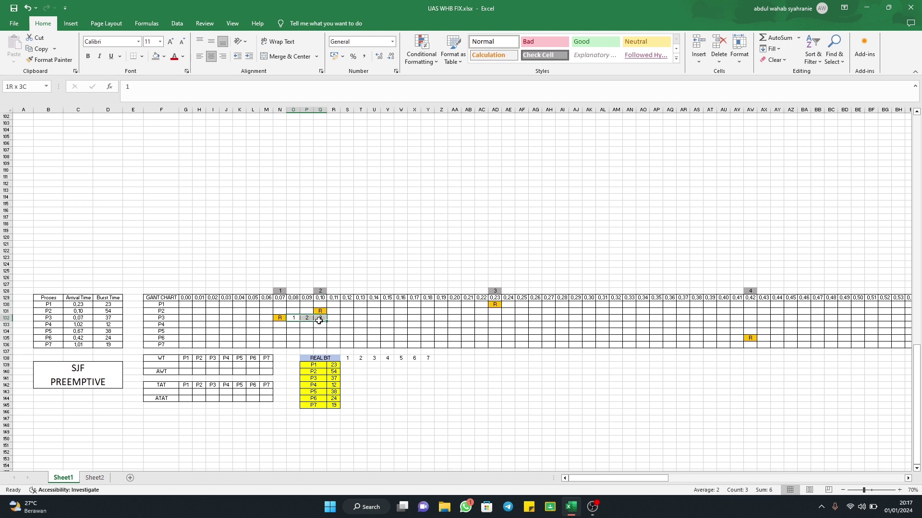
left_click(163, 56)
left_click(222, 80)
left_click(356, 412)
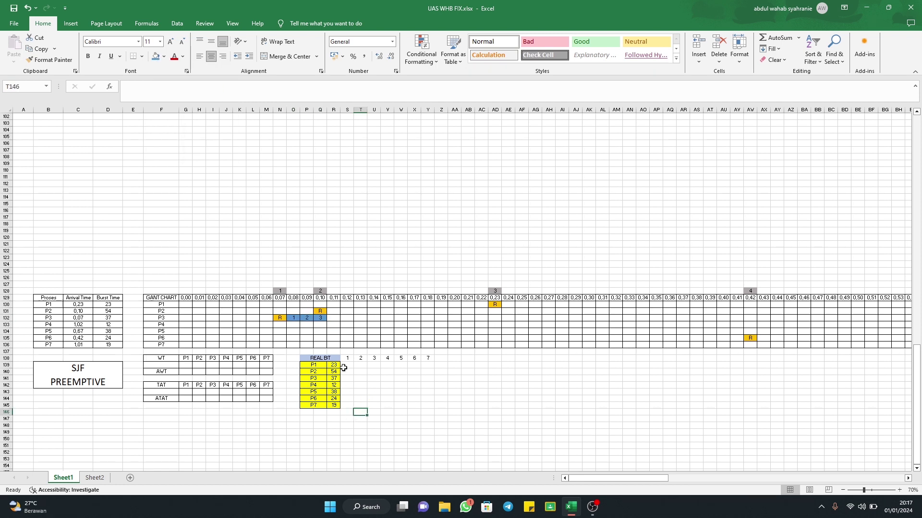
Enter 37 for P3 under column 1 beside the REAL BT table.
left_click(346, 358)
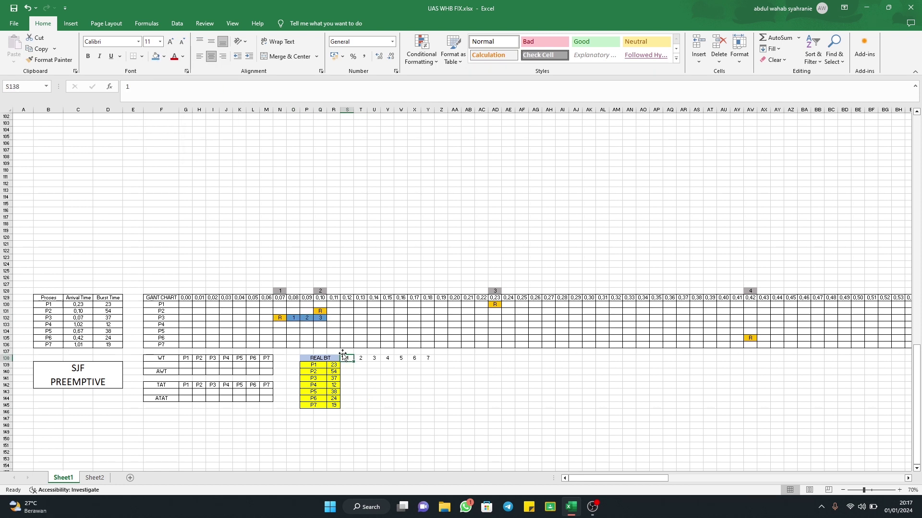
left_click(347, 379)
type("37")
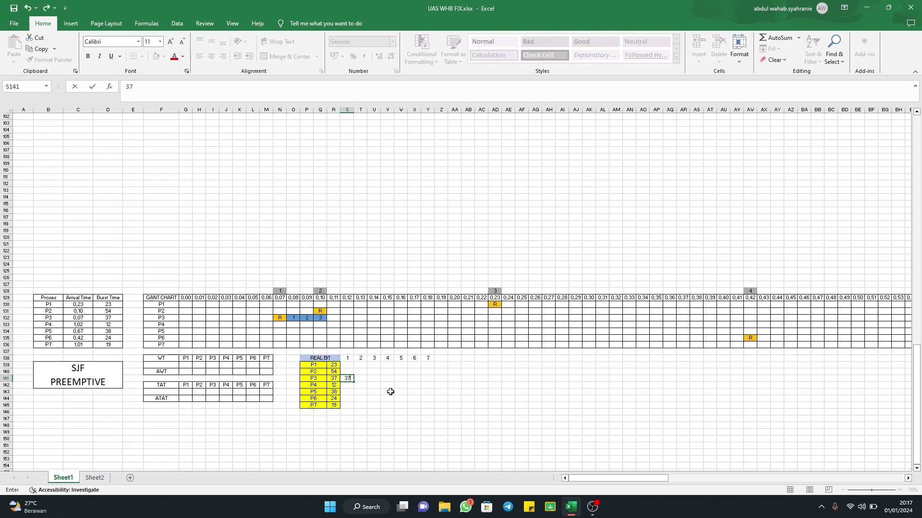
key("Tab")
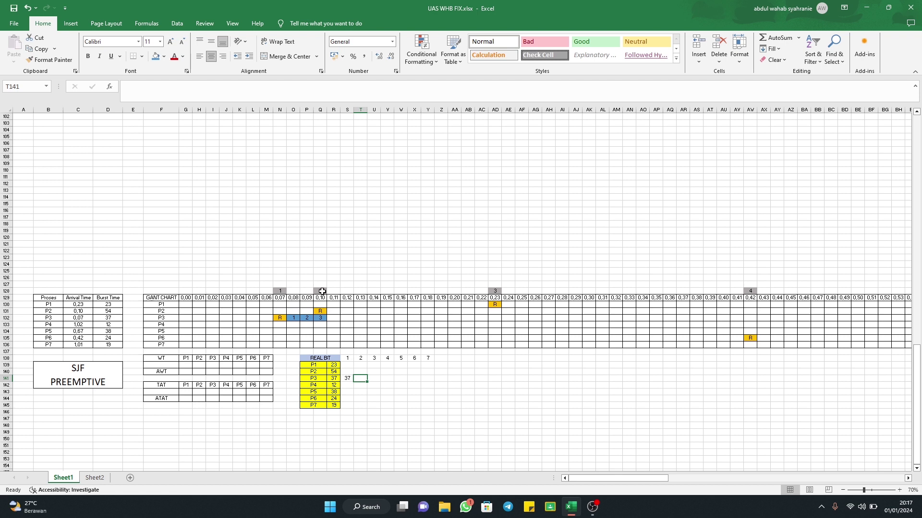
Check the column for time 0,10 in the Gantt chart and enter 54 for P2 under column 2 beside the REAL BT table.
left_click_drag(320, 291, 319, 345)
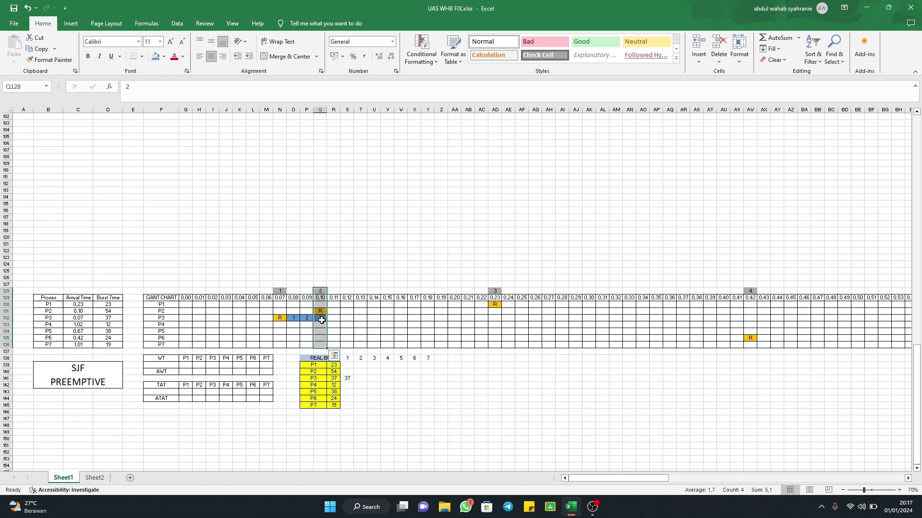
left_click(322, 320)
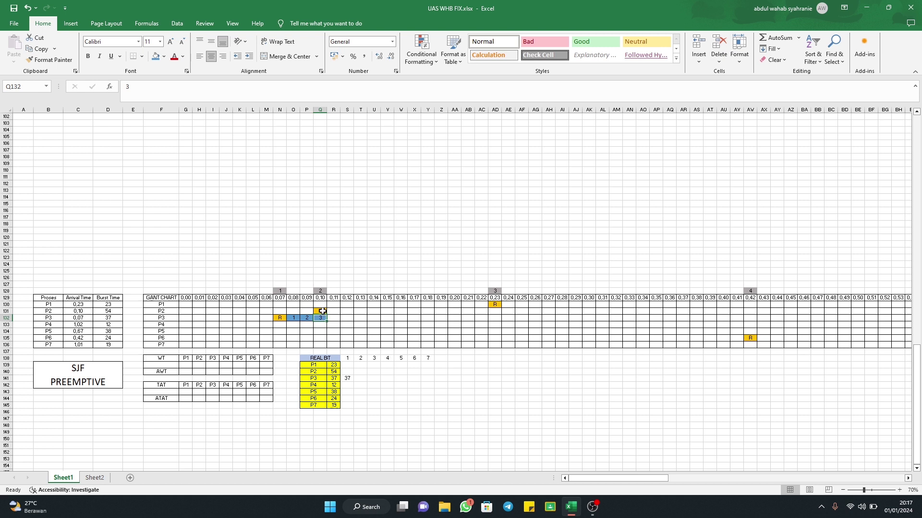
left_click(322, 311)
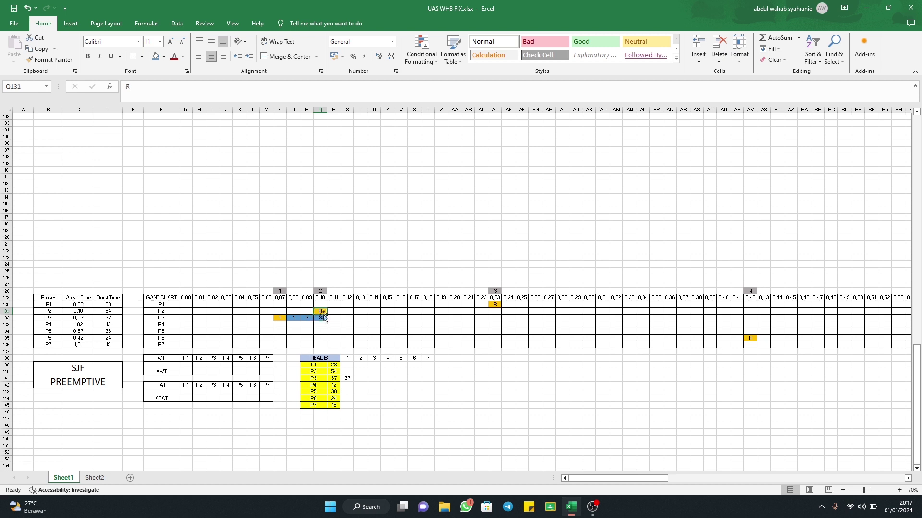
left_click(360, 372)
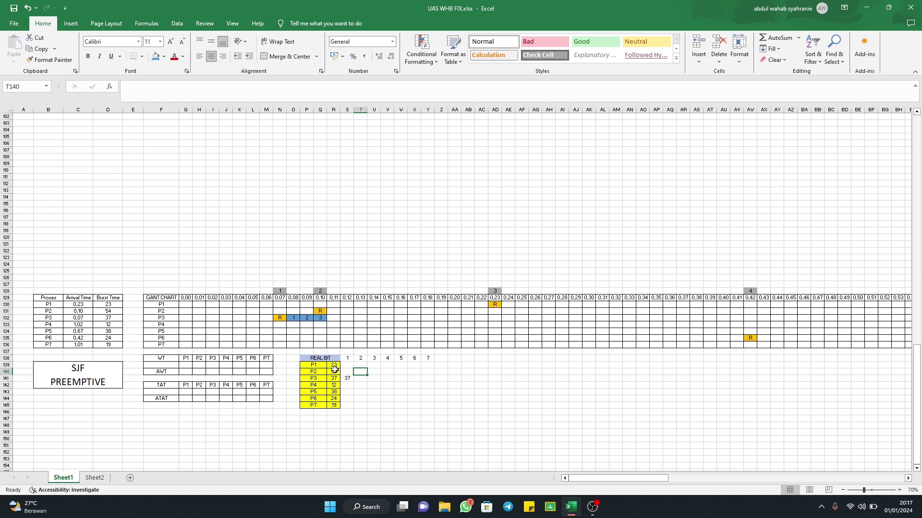
type("54")
key("Return")
key("Up")
left_click_drag(334, 369, 363, 373)
Try entering 37-3 for P3 under column 2 beside the REAL BT table.
left_click(359, 381)
left_click(321, 319)
left_click(360, 378)
type("3")
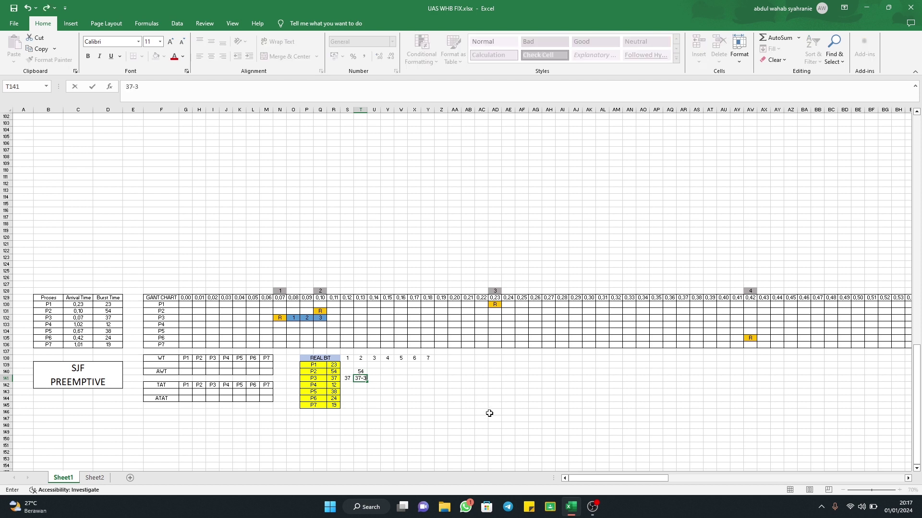
type("7-3")
key("Left")
key("Left")
key("Left")
key("Left")
key("Left")
key("Left")
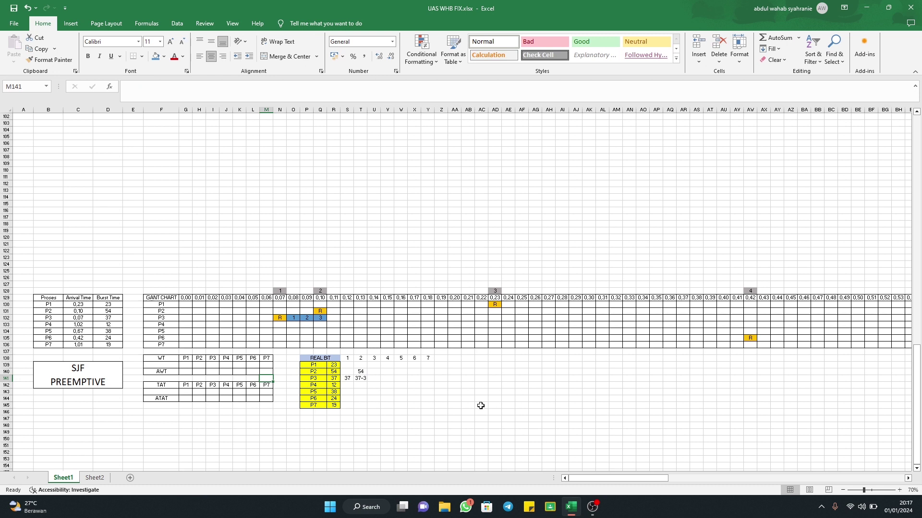
Calculate P3's remaining burst time under column 2 with =37-3, and store it as the plain value 34.
key("Right")
key("Right")
key("Right")
key("Right")
key("Right")
key("Right")
type("=")
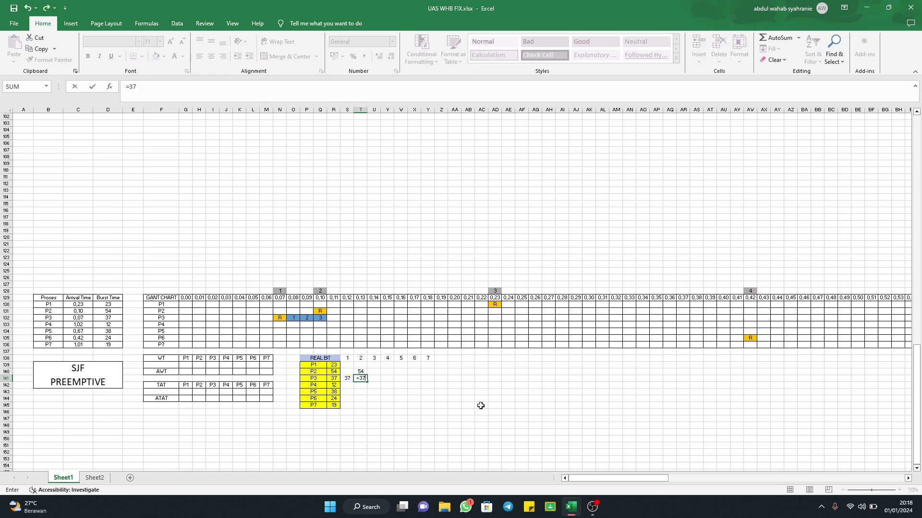
key("Return")
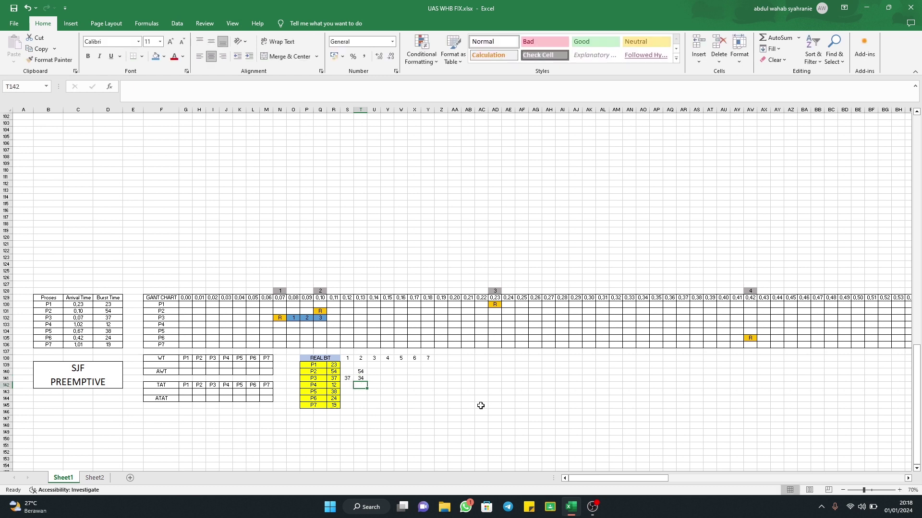
key("Up")
type("34")
key("Return")
Compare the column 2 burst times and extend P3's blue execution counts through 16 under time 0,23 in the Gantt chart.
left_click(386, 385)
mouse_move(361, 368)
left_mouse_down()
mouse_move(362, 386)
mouse_move(362, 379)
left_mouse_up()
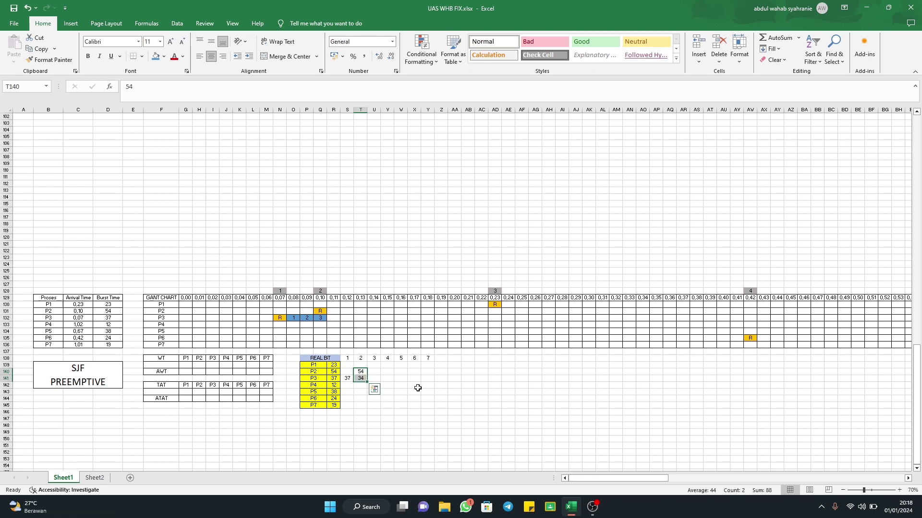
left_click(360, 379)
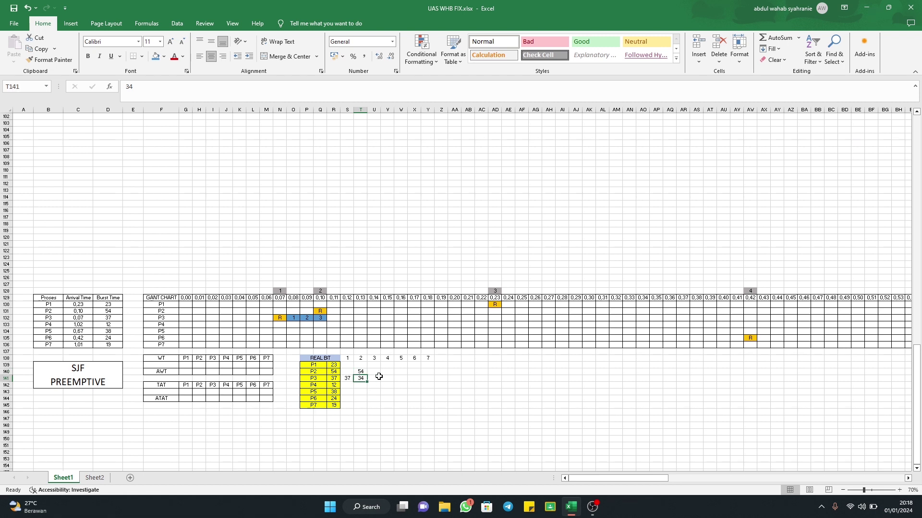
left_click_drag(294, 318, 499, 323)
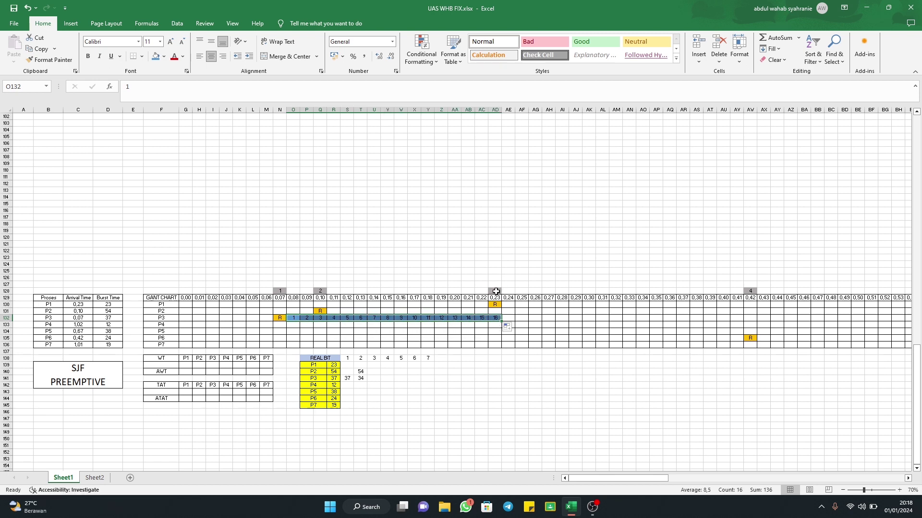
left_click(496, 291)
left_click(494, 319)
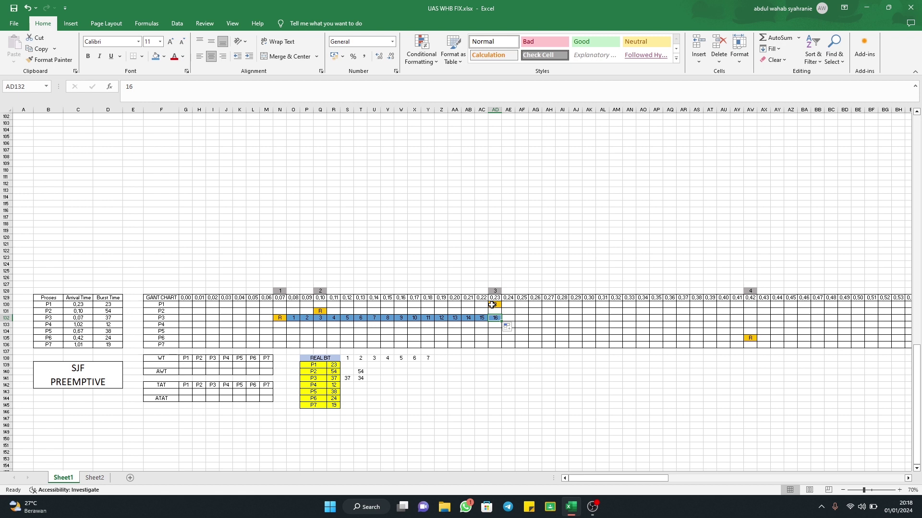
Enter 23 for P1 under column 3 beside the REAL BT table and carry P2's 54 over from column 2.
left_click(372, 365)
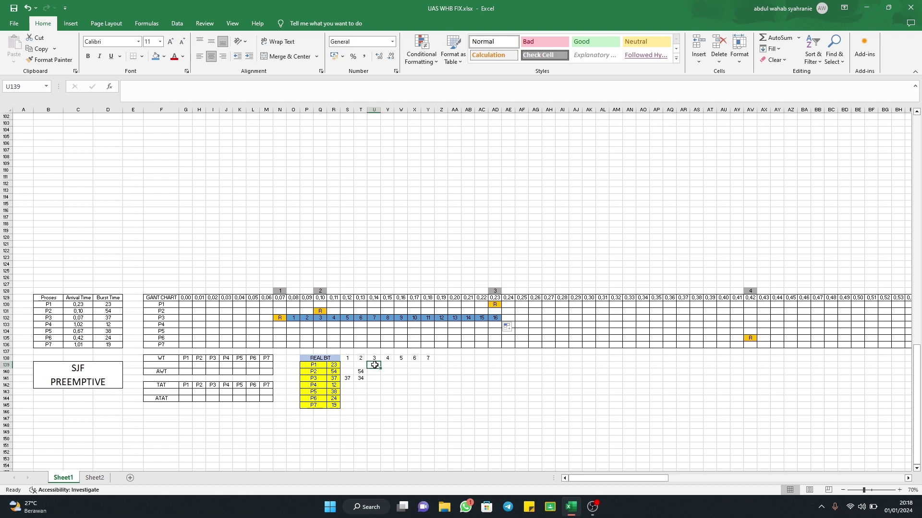
type("23")
left_click(401, 372)
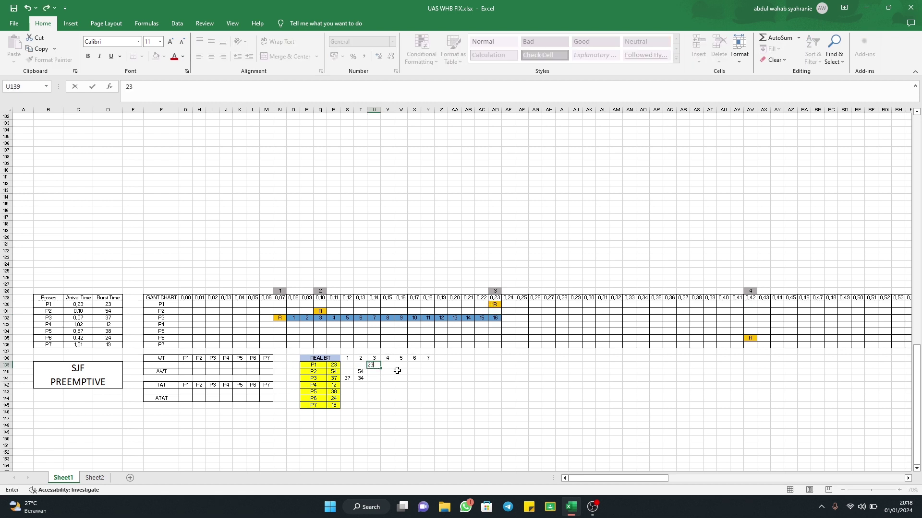
left_click(375, 365)
left_click(372, 372)
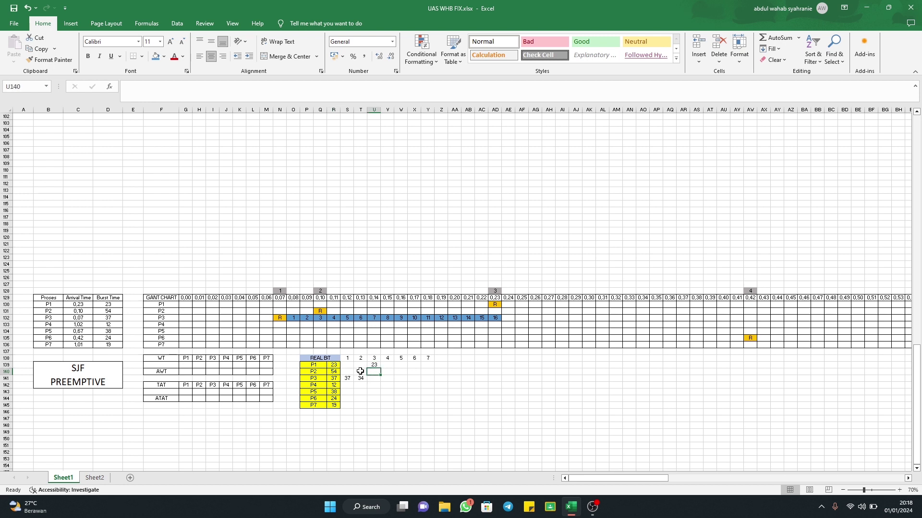
left_click(360, 372)
left_click_drag(367, 375, 378, 374)
left_click(414, 372)
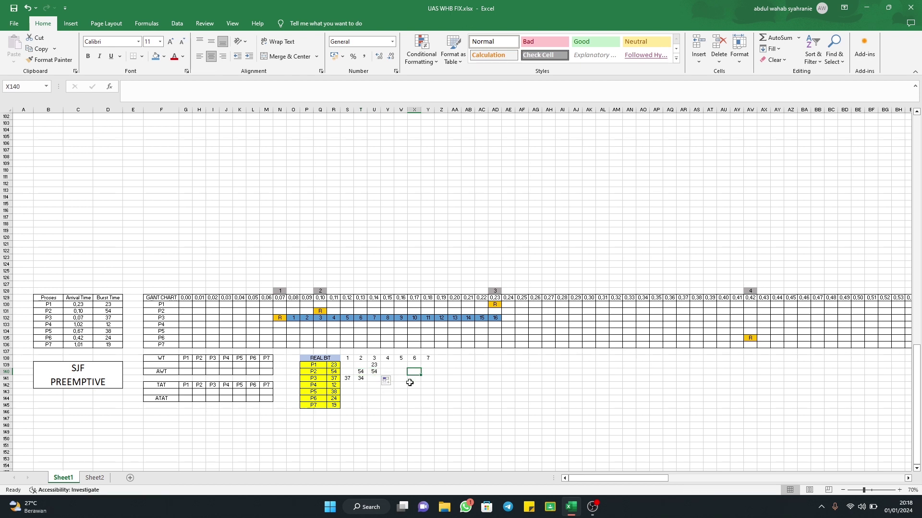
Calculate P3's remaining burst time under column 3 with the formula =37-16.
left_click(364, 380)
left_click(374, 379)
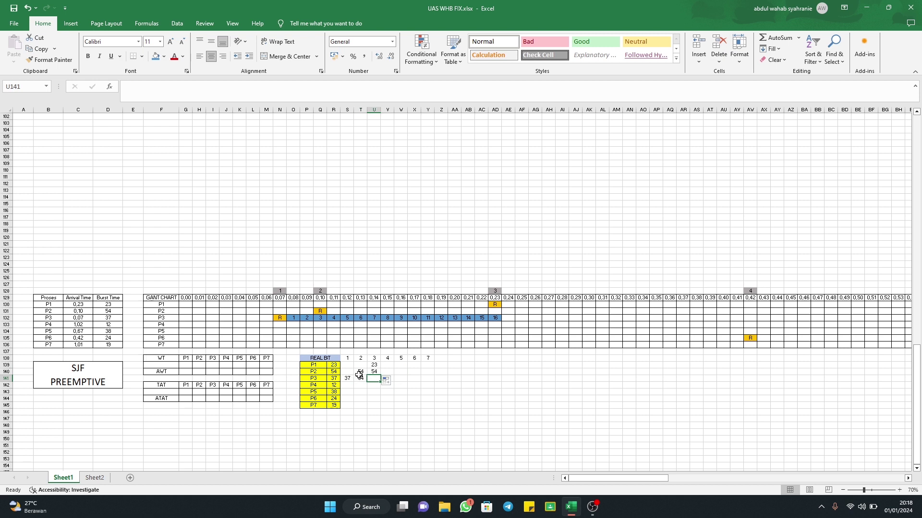
type("=")
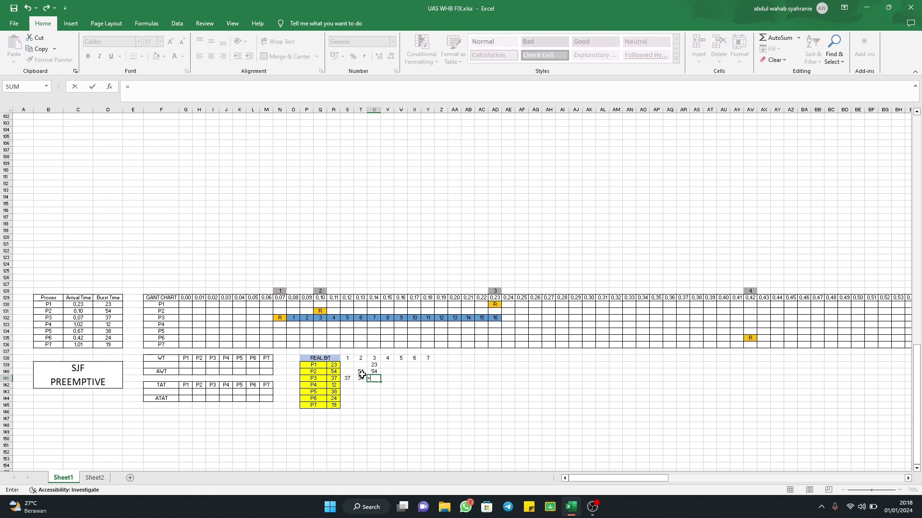
type("37-16")
key("Return")
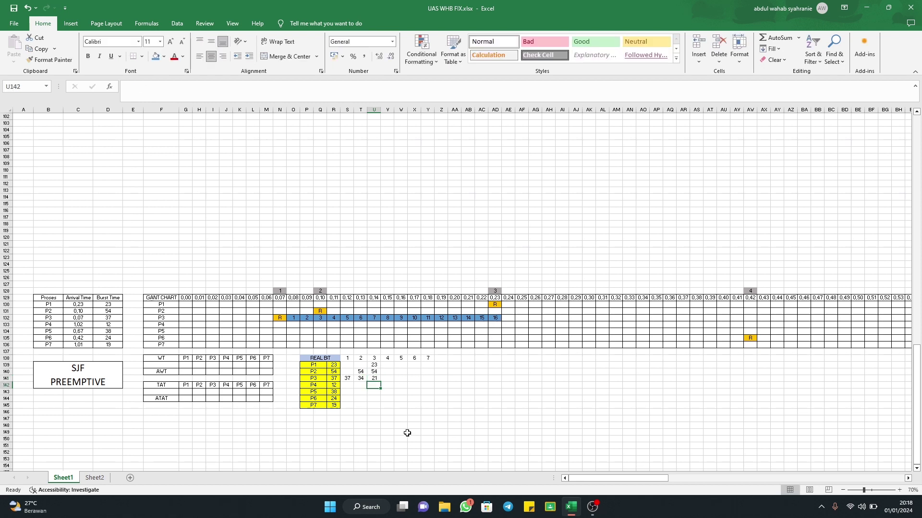
double_click(361, 378)
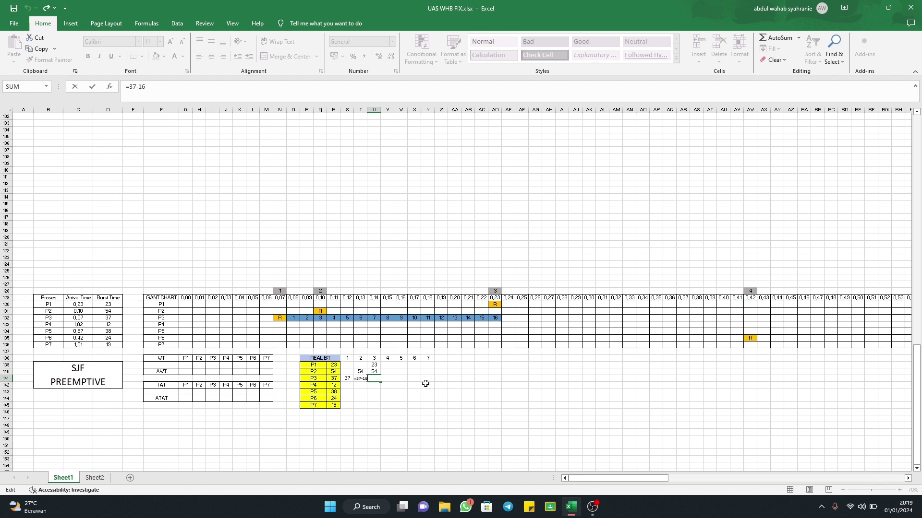
key("Return")
left_click(404, 380)
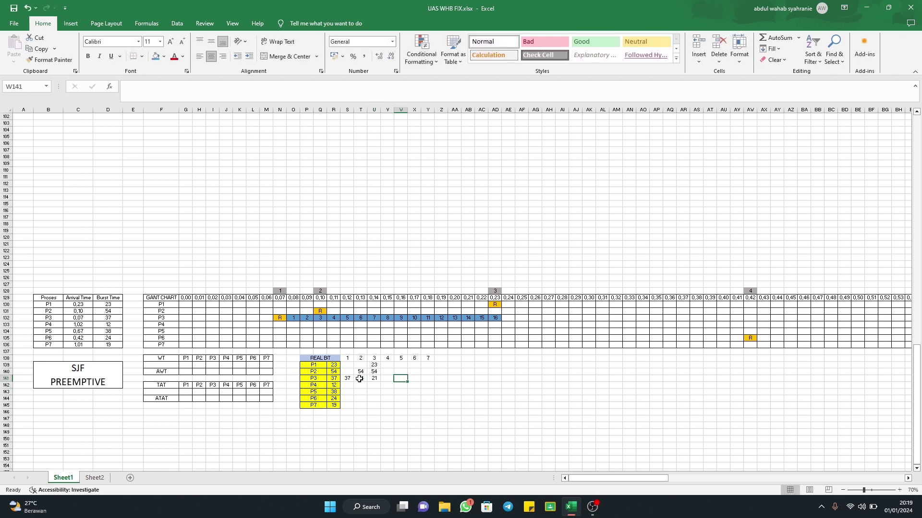
Compare the column 3 burst times and extend P3's blue execution counts through 35 under time 0,42 in the Gantt chart.
left_click_drag(371, 365, 374, 378)
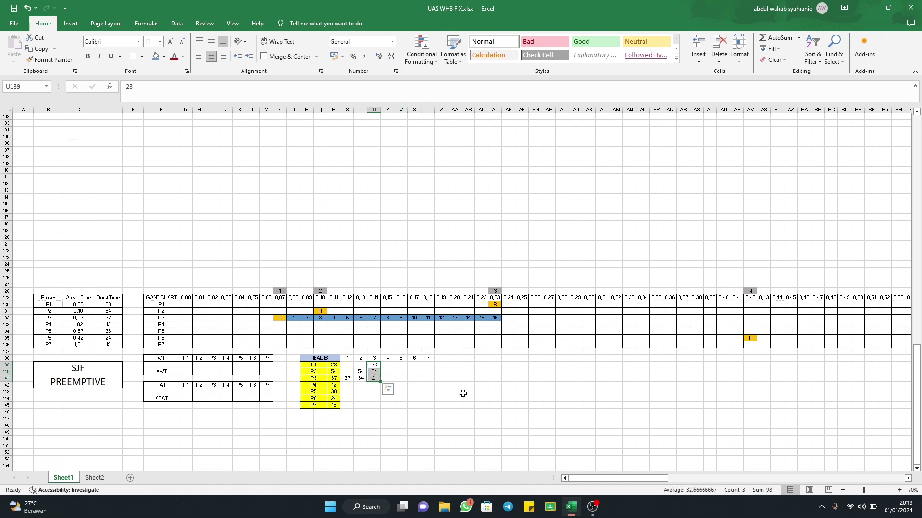
left_click(373, 379)
left_click_drag(468, 317, 753, 318)
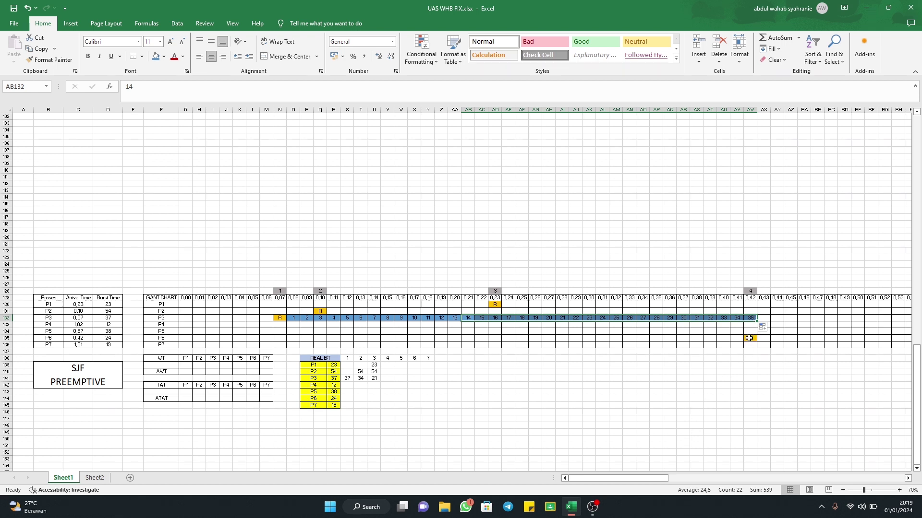
left_click(750, 292)
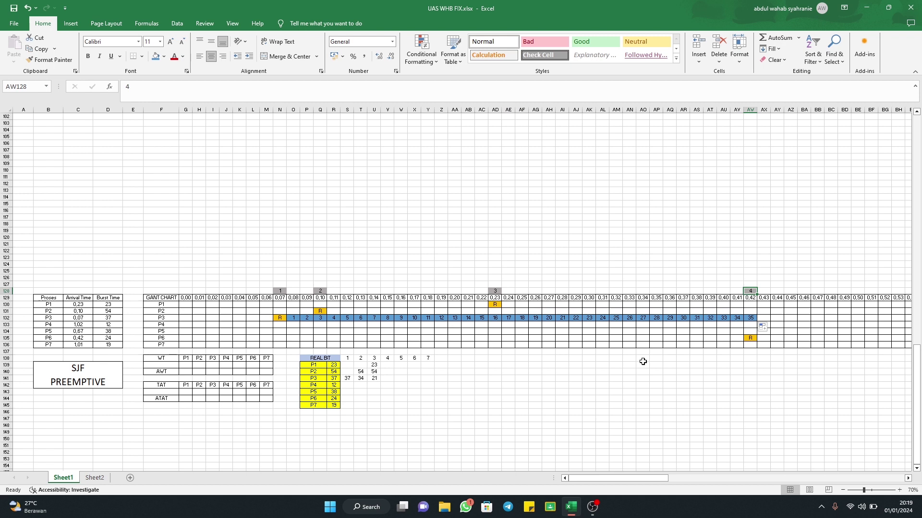
Enter P6's burst time of 24 under column 4 beside the REAL BT table.
left_click(746, 339)
left_click(336, 399)
left_click(387, 399)
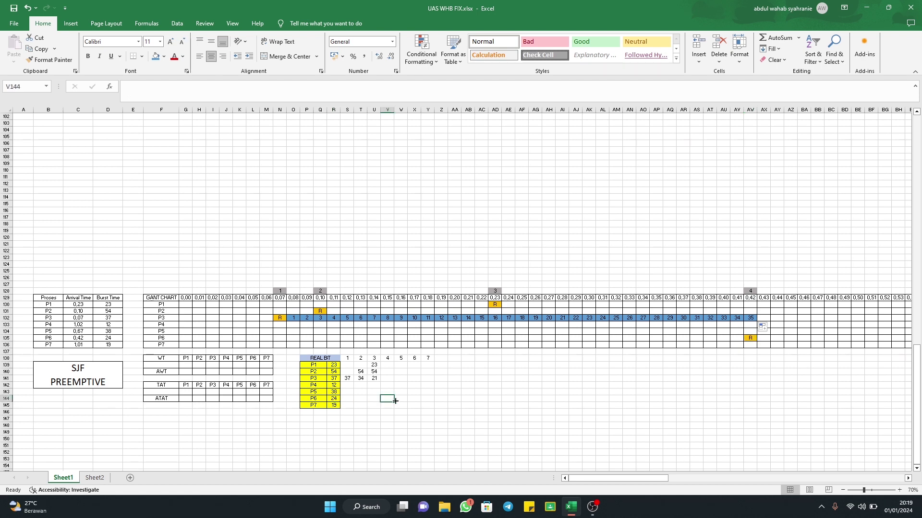
type("24")
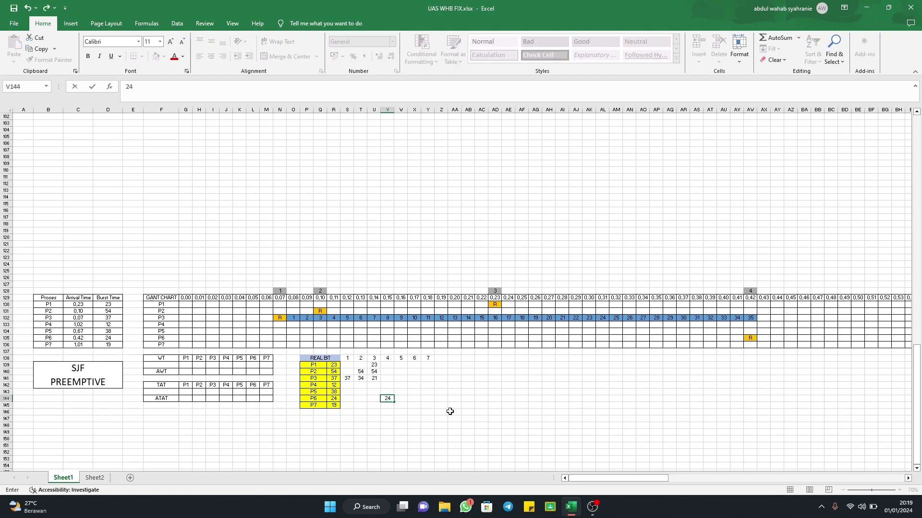
key("Return")
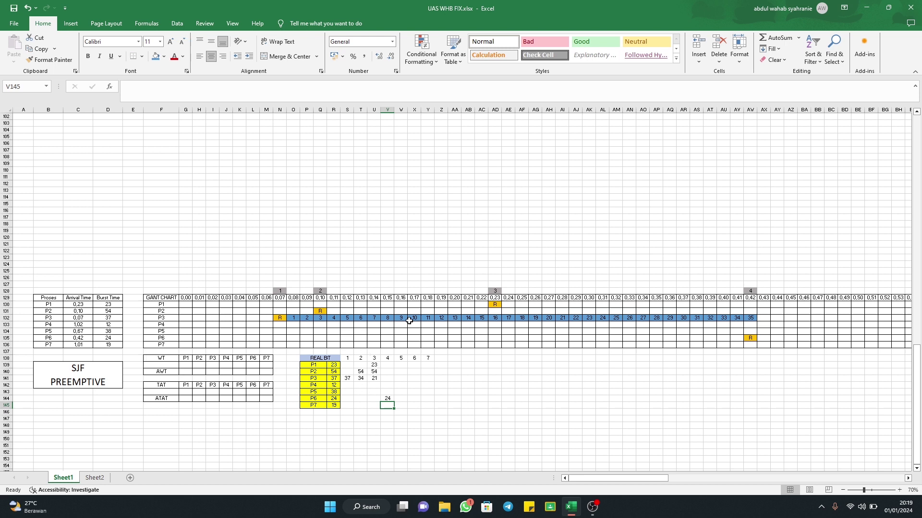
Copy the P1 and P2 burst times 23 and 54 from column 3 into column 4.
left_click(495, 304)
left_click(320, 311)
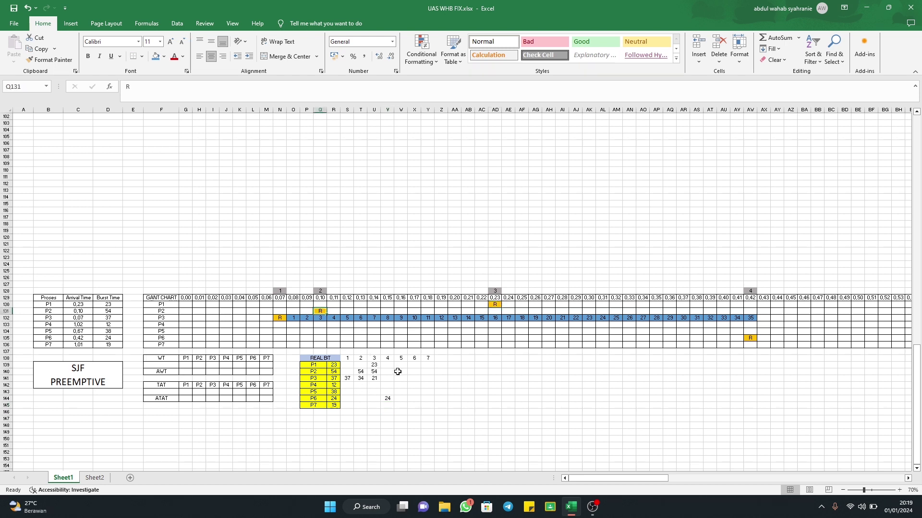
left_click_drag(374, 364, 393, 376)
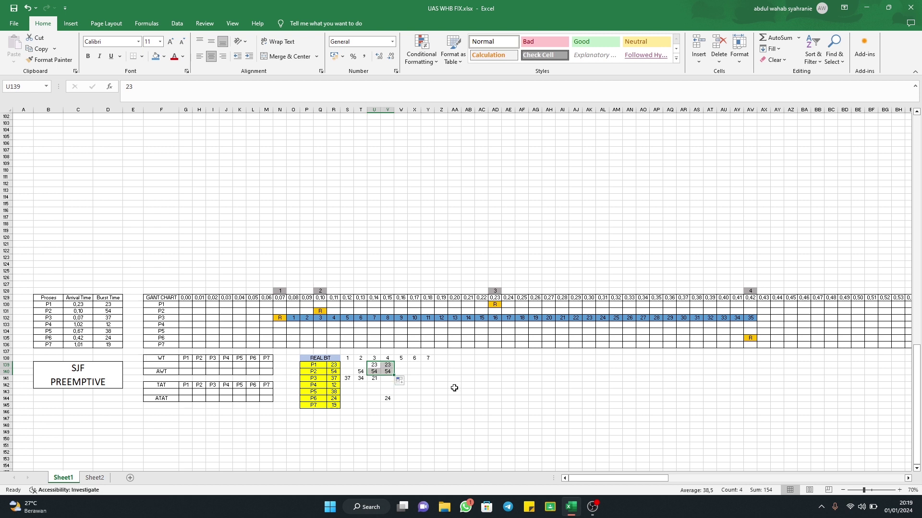
left_click(454, 388)
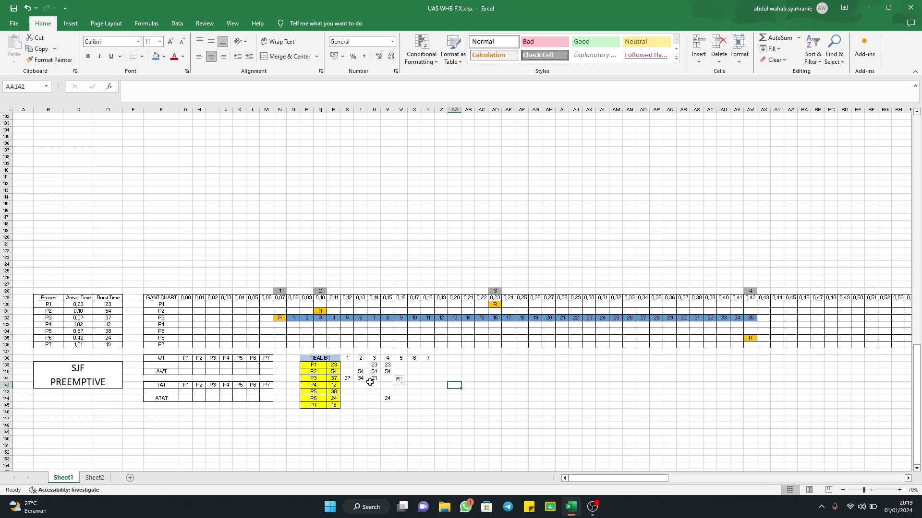
Calculate P3's remaining burst time under column 4 with the formula =37-35.
left_click(386, 379)
type("=")
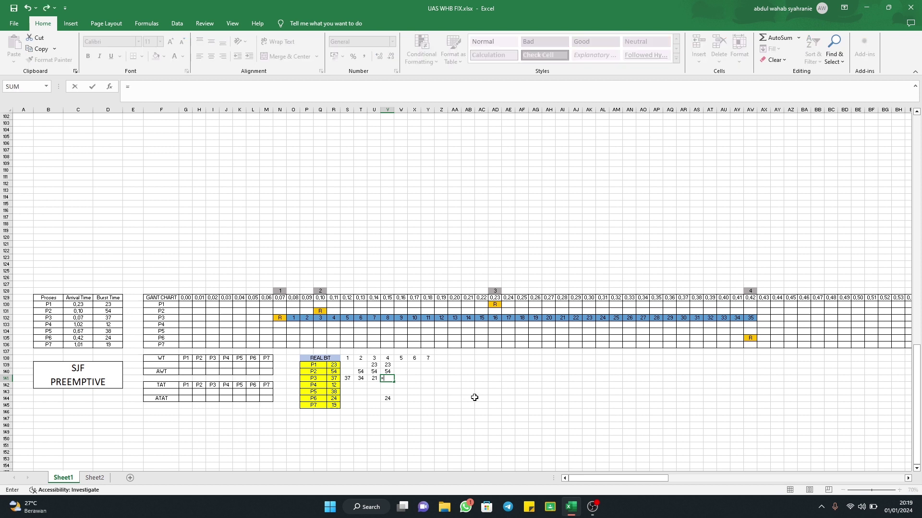
type("37-35")
key("Return")
left_click(386, 377)
Compare the column 4 burst times and extend P3's blue execution counts through 37 under time 0,44.
left_click_drag(647, 479, 653, 478)
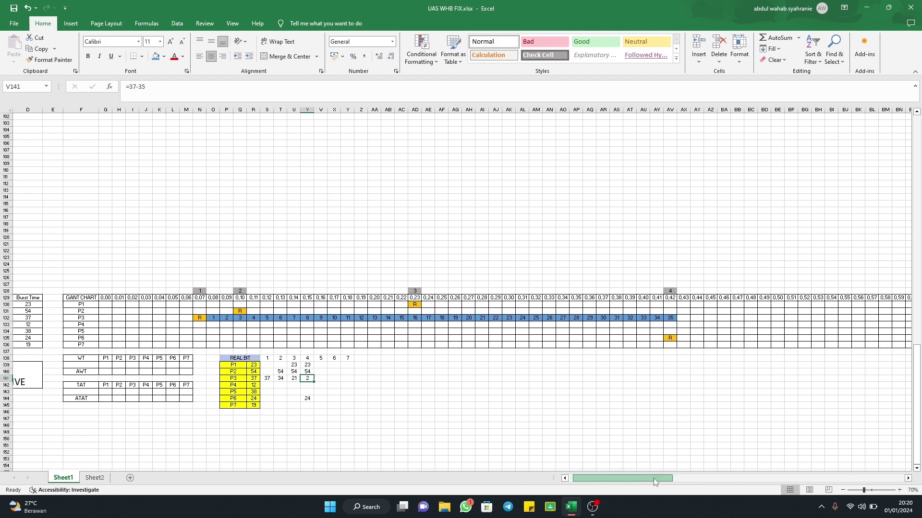
left_click_drag(309, 398, 310, 367)
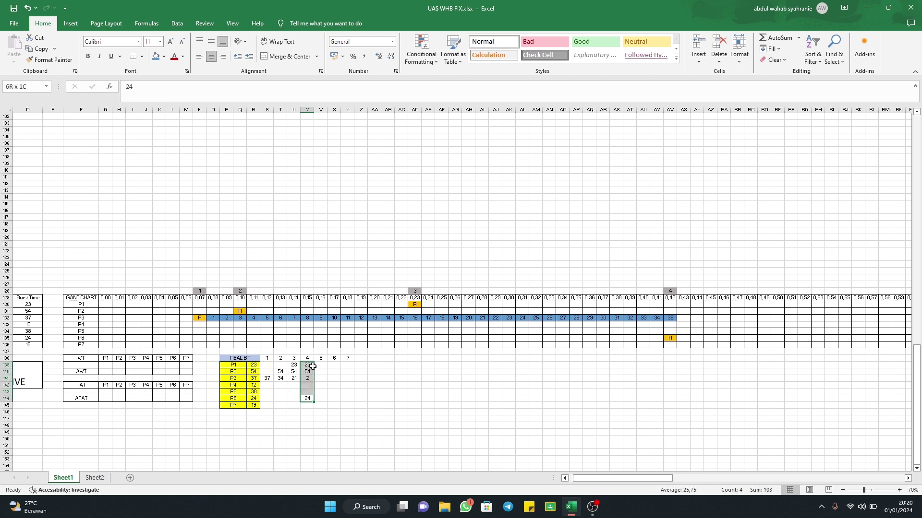
left_click(358, 378)
left_click(305, 379)
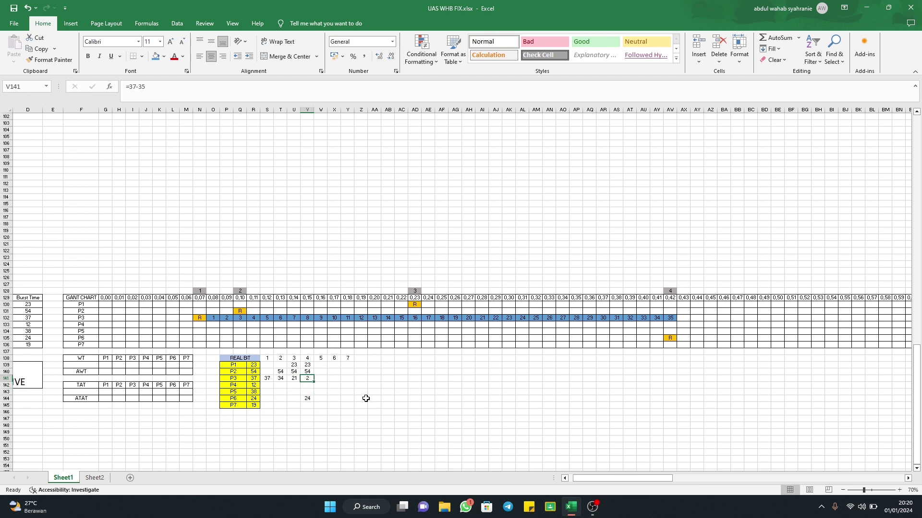
left_click_drag(662, 321, 672, 320)
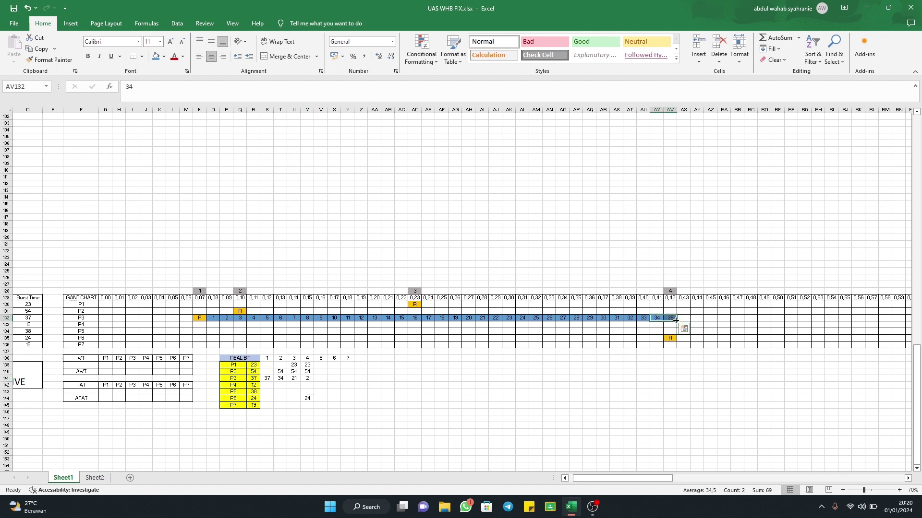
left_click_drag(677, 321, 702, 320)
left_click(658, 384)
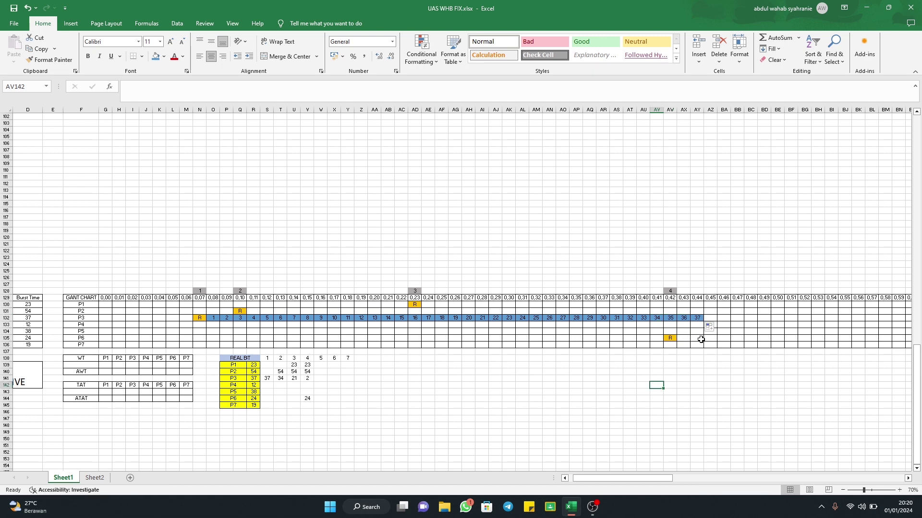
Mark P3 as finished with a T on red fill under time 0,45 in the Gantt chart.
left_click(715, 319)
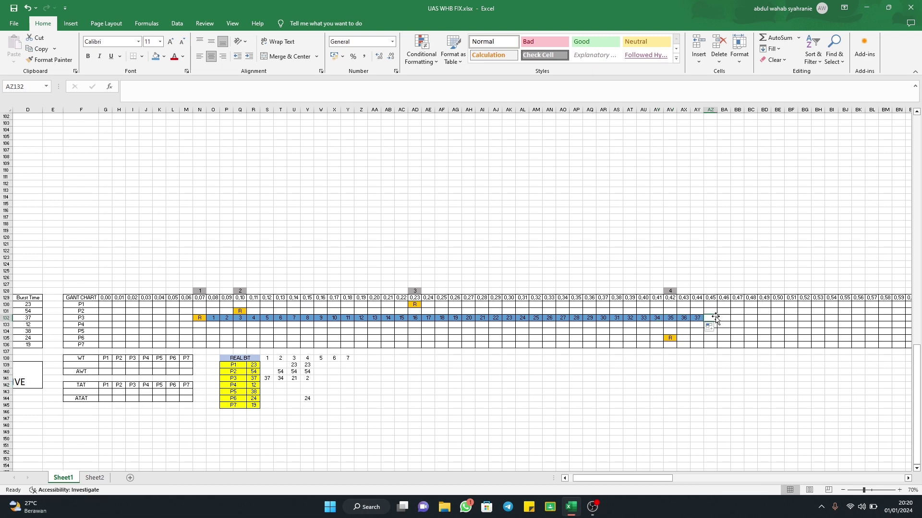
type("T")
left_click(713, 318)
left_click(164, 56)
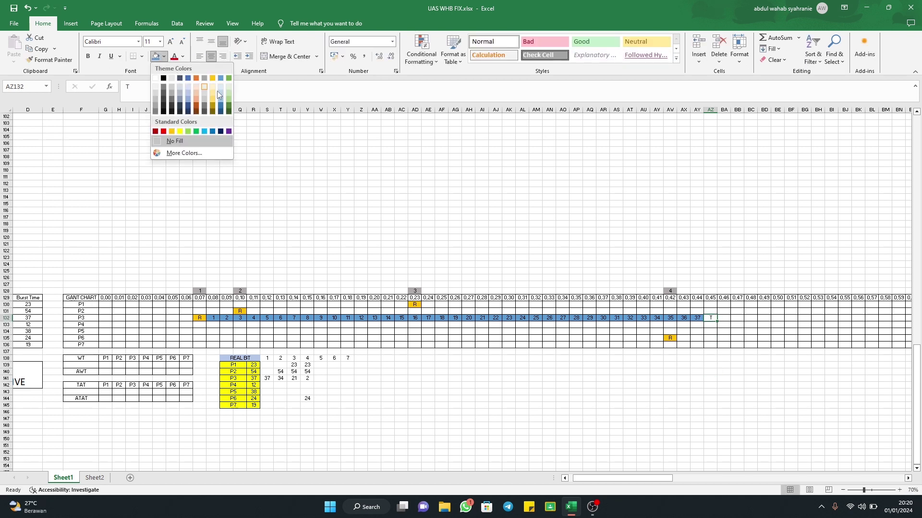
left_click(163, 131)
left_click(587, 391)
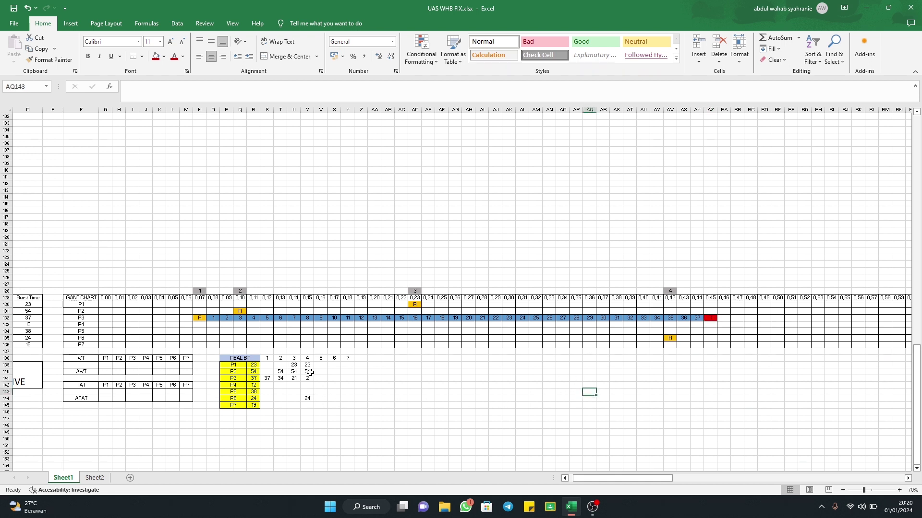
left_click(362, 379)
type("0")
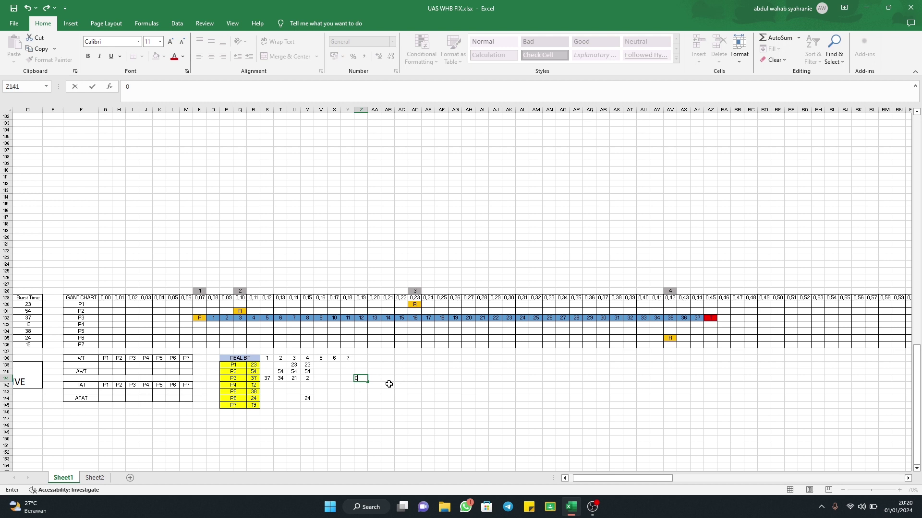
key("Return")
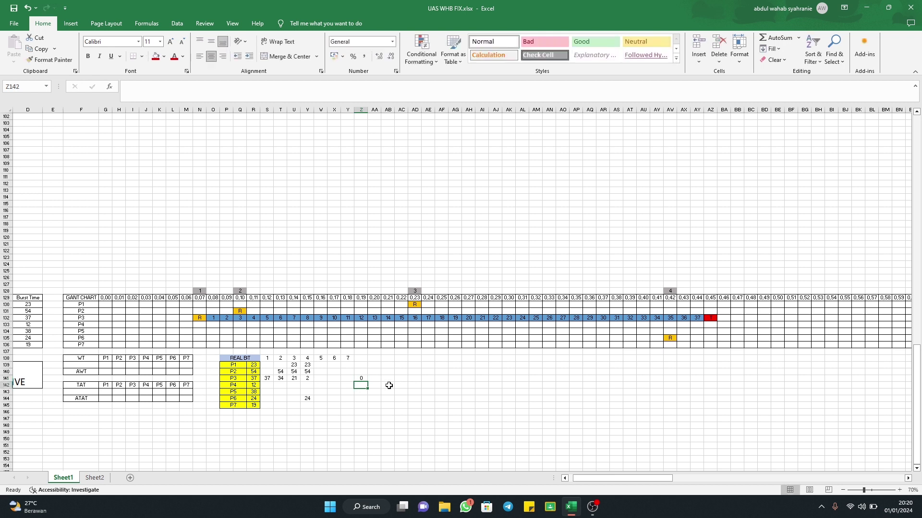
Set P3's remaining burst time to 0 under columns 5, 6 and 7 and clear the stray 0 beyond them.
left_click(318, 378)
type("0")
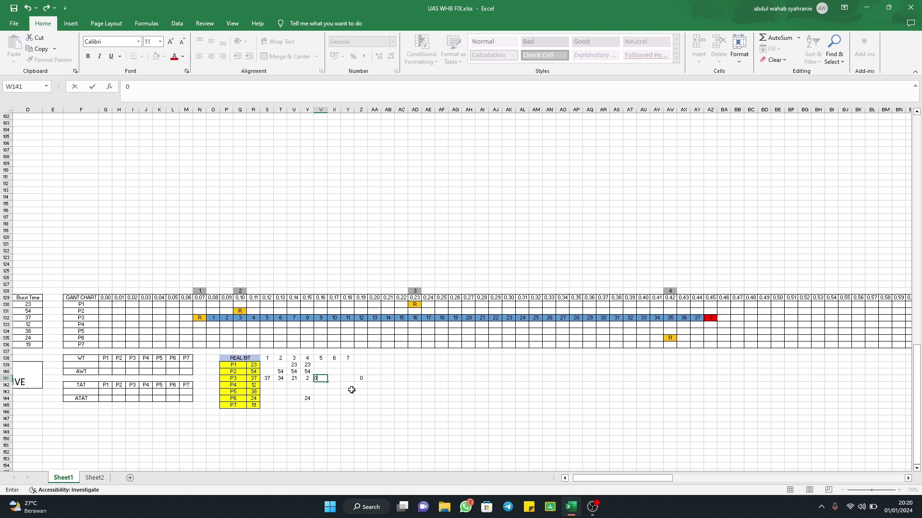
key("ctrl+Return")
left_click(328, 381)
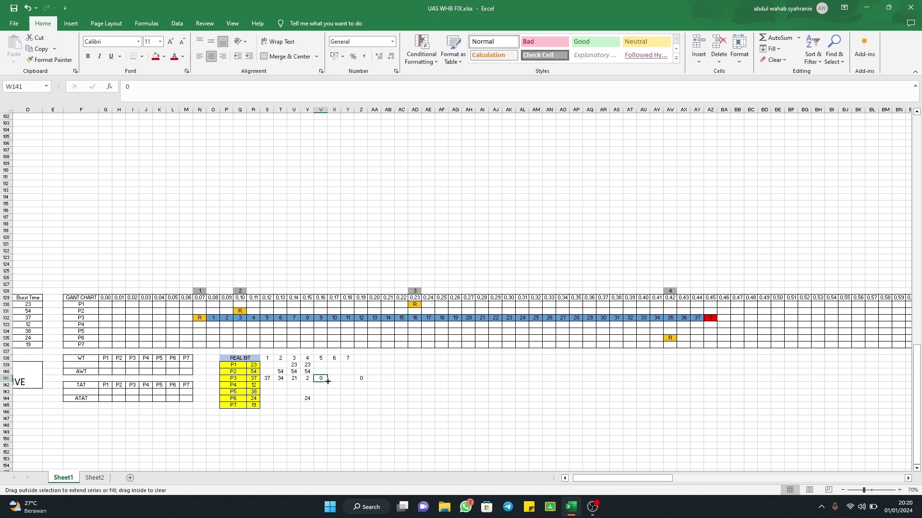
left_click_drag(328, 382, 356, 381)
left_click(363, 381)
key("BackSpace")
left_click(386, 385)
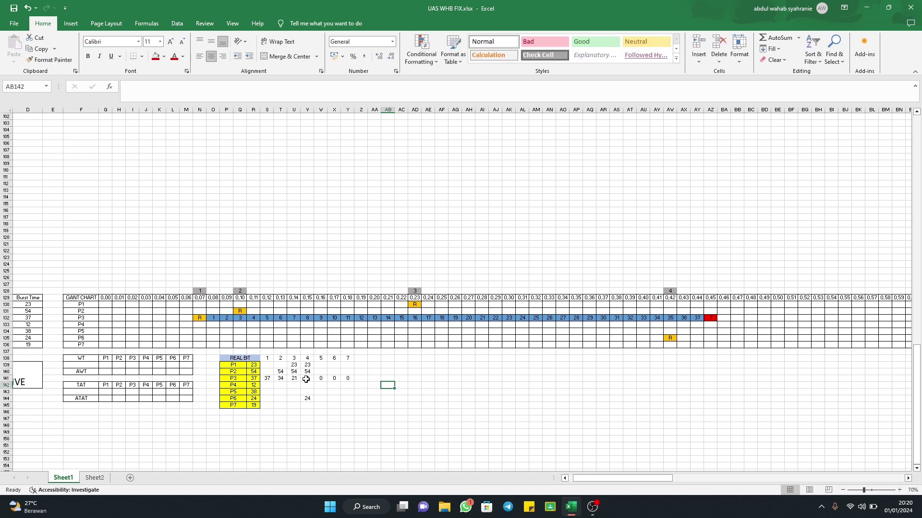
left_click(321, 379)
left_click_drag(328, 381, 353, 382)
left_click(497, 392)
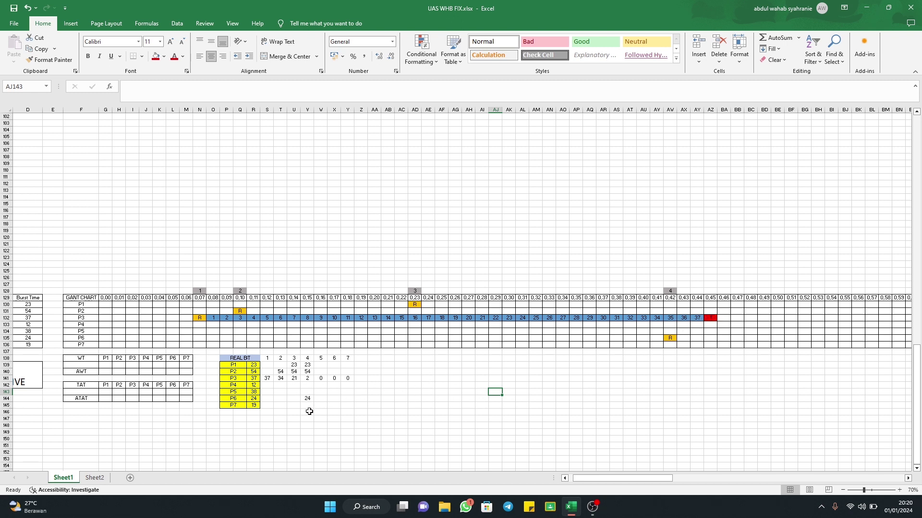
Compare the column 4 burst times and enter P1's waiting counts 1, 2 and 3 under times 0,24 to 0,26.
left_click_drag(307, 399, 311, 369)
left_click(306, 365)
left_click(307, 371)
left_click(309, 398)
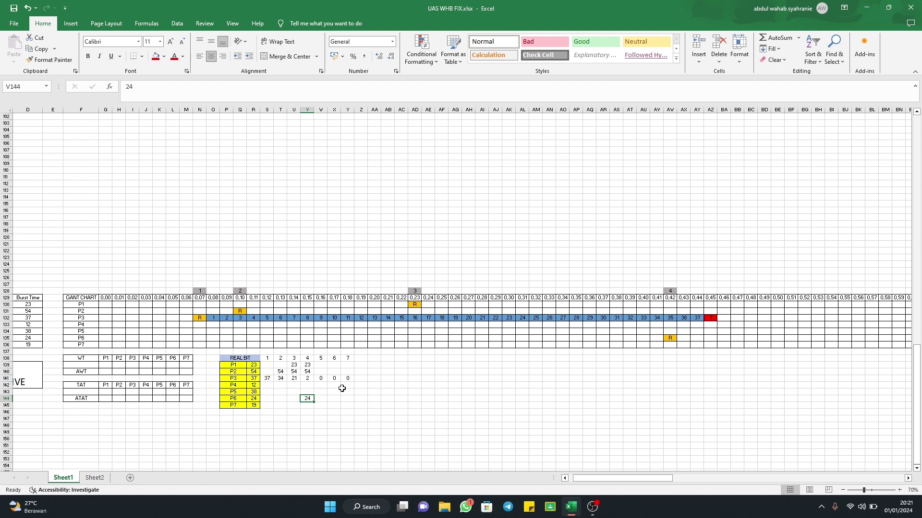
left_click(310, 378)
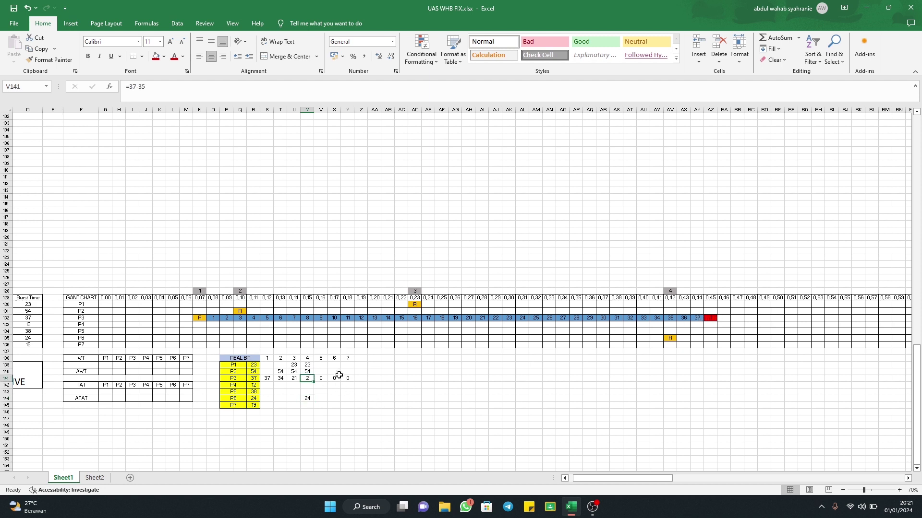
left_click(310, 366)
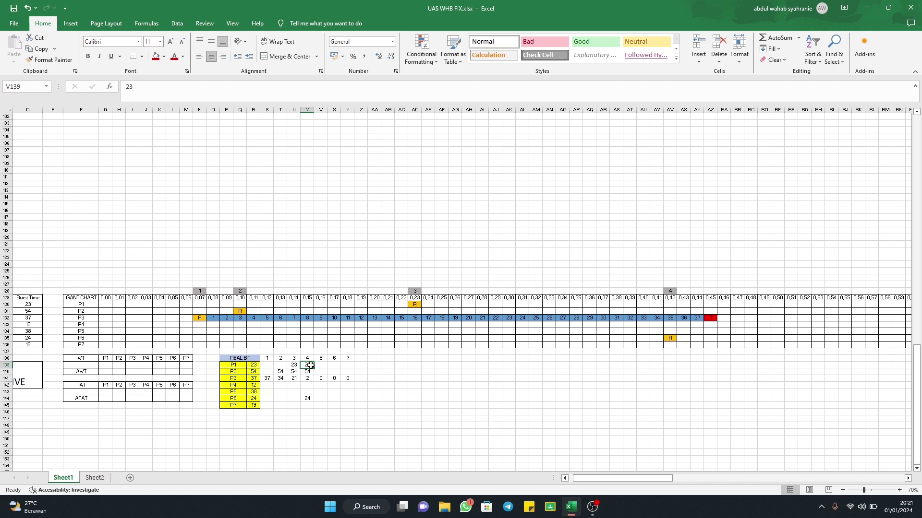
left_click(428, 305)
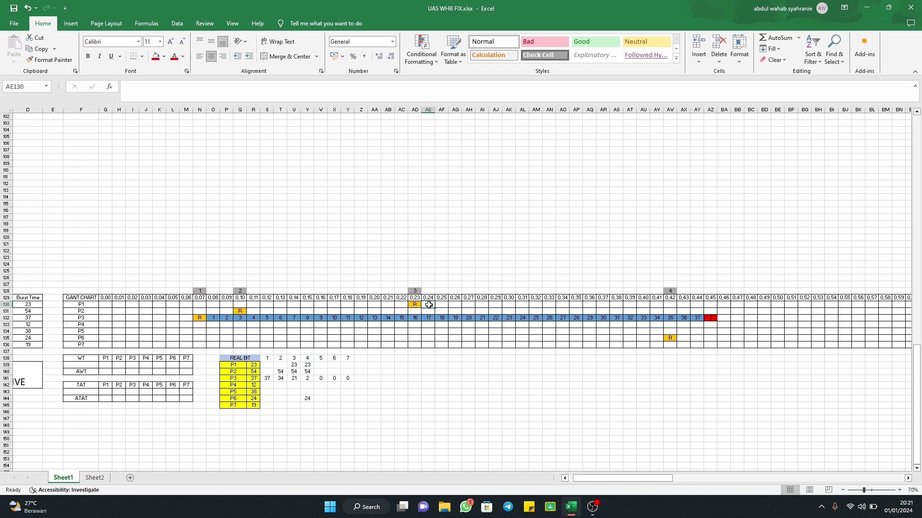
type("1")
key("Tab")
type("2")
key("Tab")
type("3")
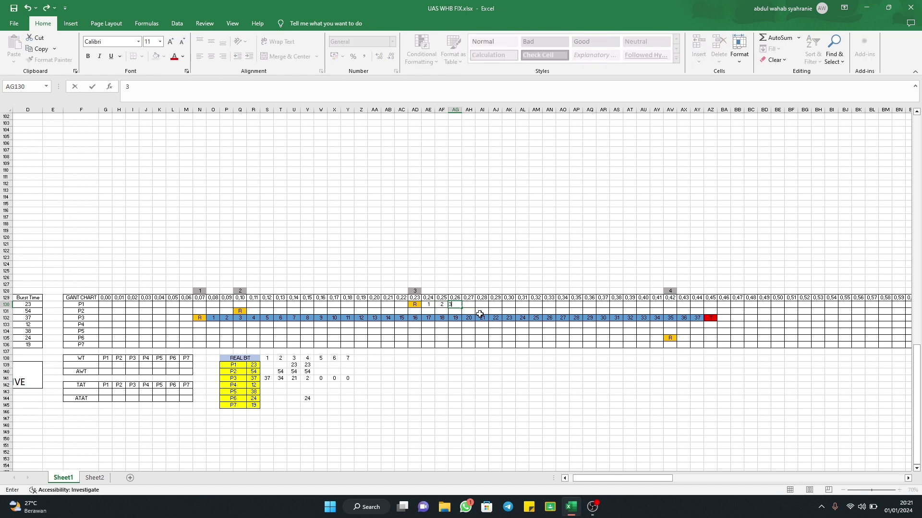
Extend P1's waiting counts through 21 under time 0,44 and fill them green.
left_click_drag(432, 301, 703, 309)
left_click(164, 57)
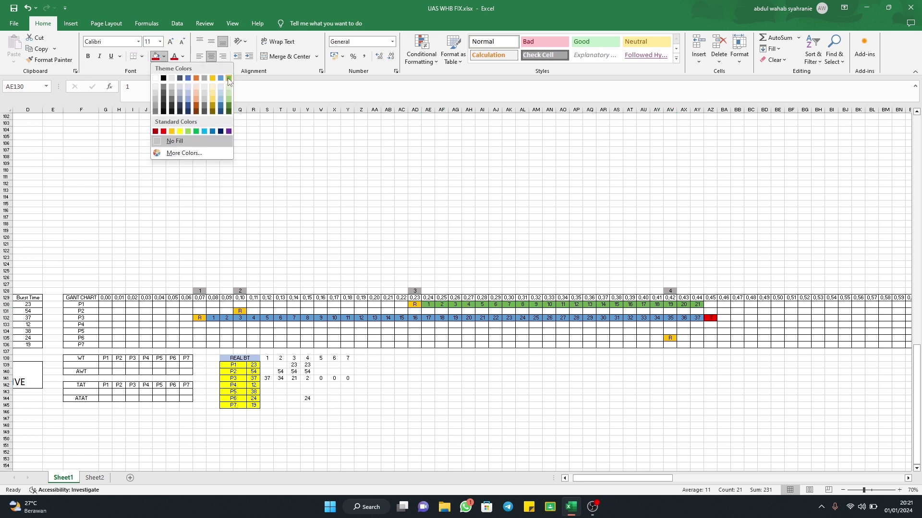
left_click(229, 88)
left_click(670, 406)
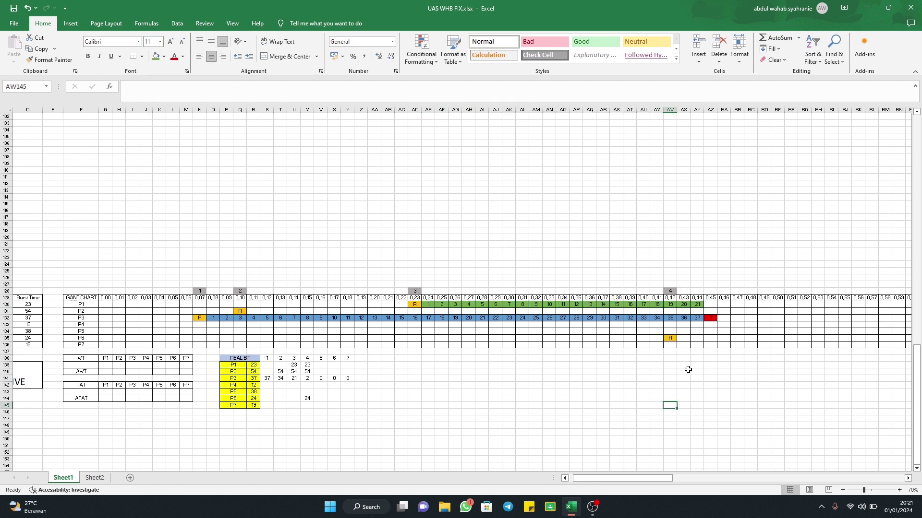
Enter P1's execution counts 1, 2 and 3 under times 0,45 to 0,47 in the Gantt chart.
left_click(707, 305)
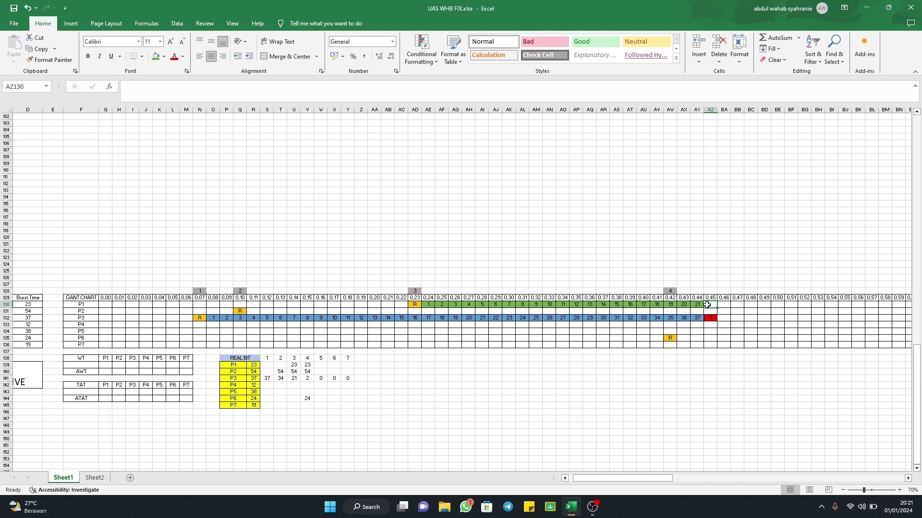
type("1")
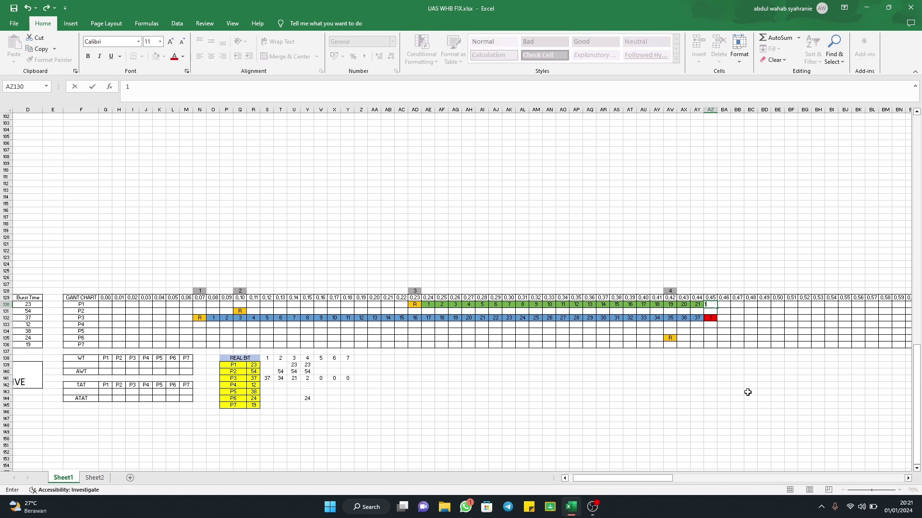
key("Tab")
type("2")
key("Tab")
type("3")
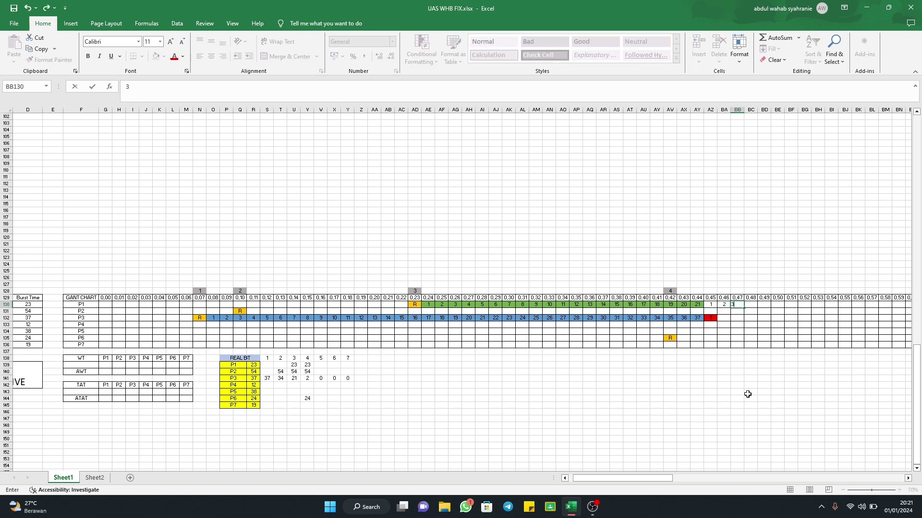
key("Tab")
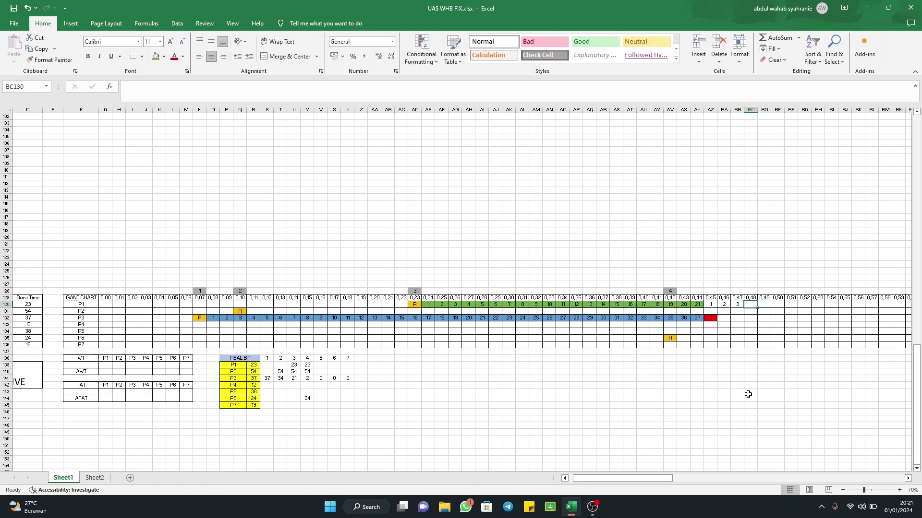
Fill P1's new execution counts blue and extend the series through 23 under time 0,67.
left_click_drag(659, 476, 677, 476)
left_click_drag(518, 304, 558, 307)
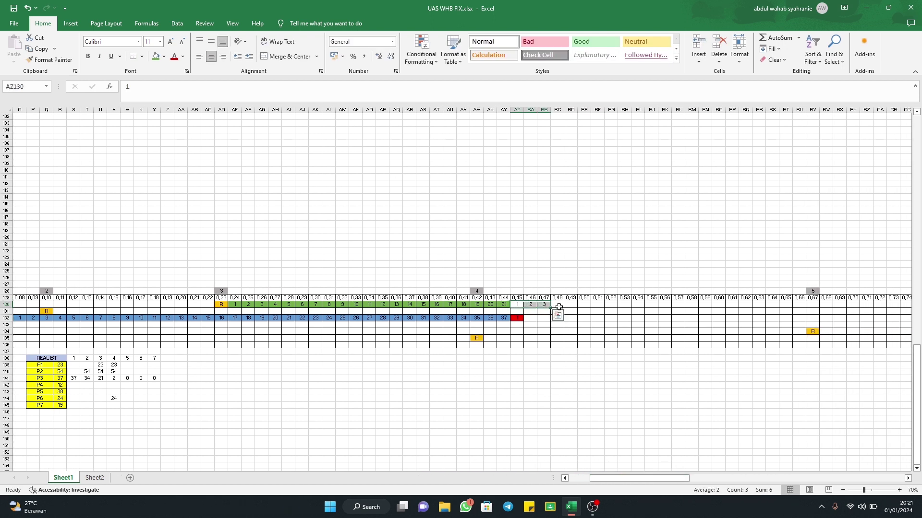
left_click(164, 56)
left_click(192, 77)
left_click_drag(552, 307, 815, 311)
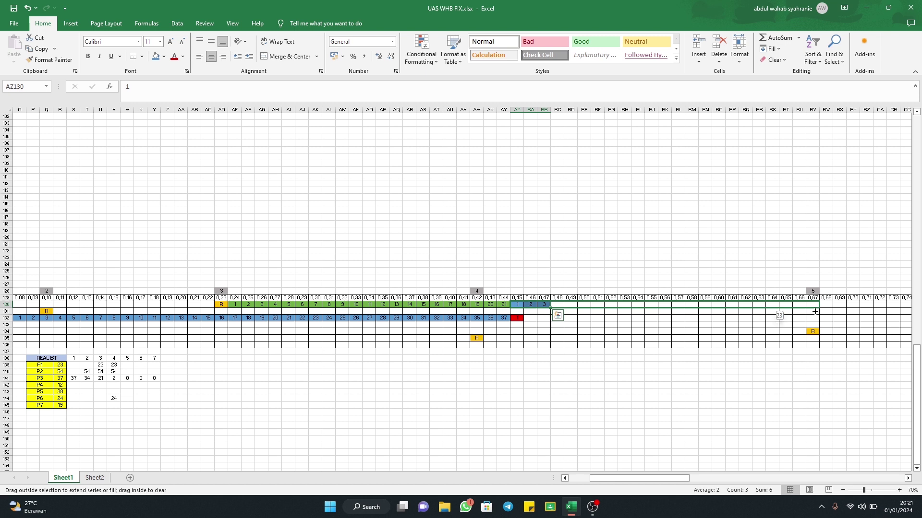
left_click_drag(815, 312, 815, 311)
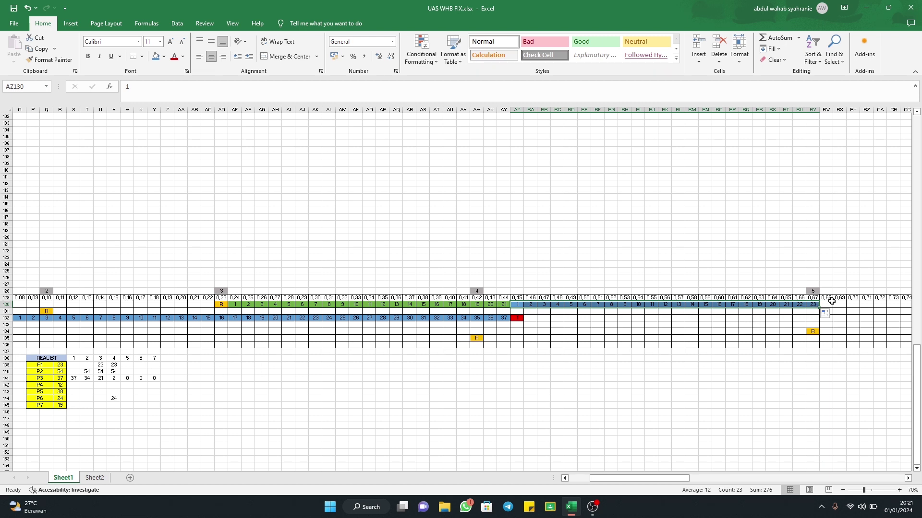
Mark P1 as finished with a T on red fill under time 0,68 in the Gantt chart.
left_click(828, 306)
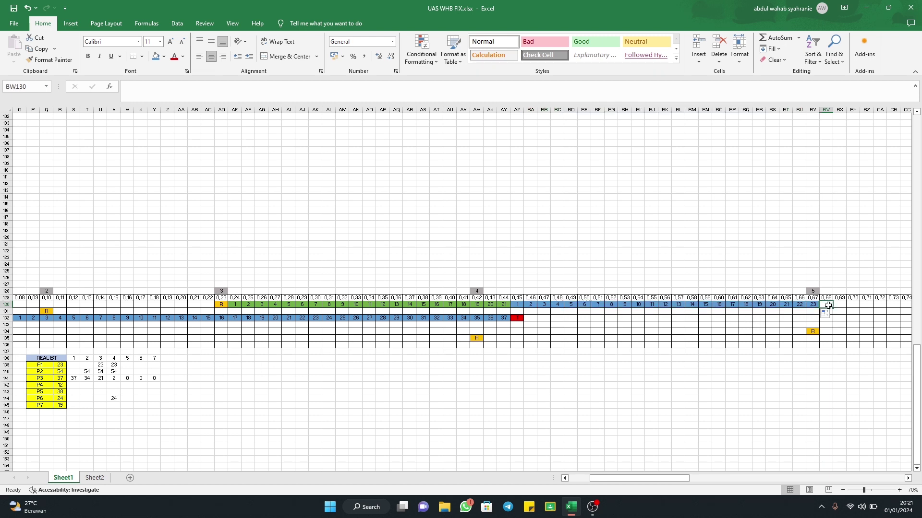
type("T")
left_click(813, 381)
left_click(825, 305)
left_click(163, 57)
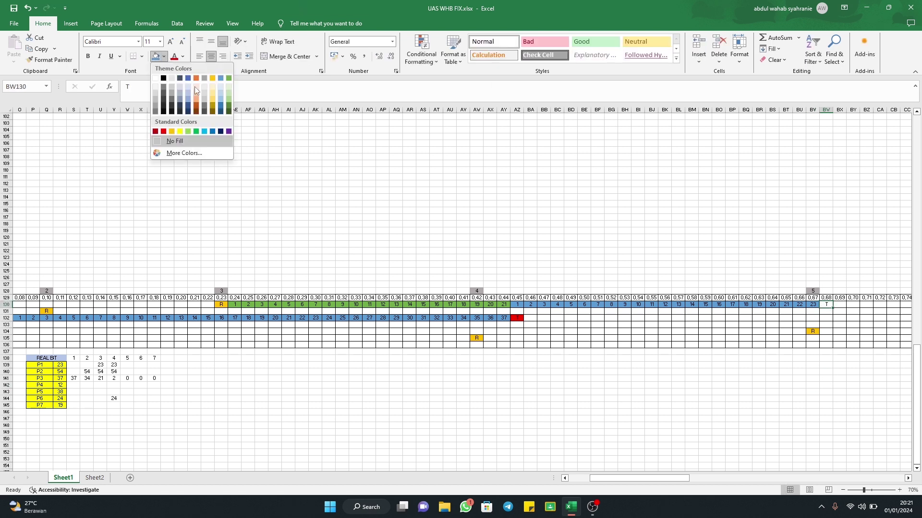
left_click(163, 131)
left_click(227, 432)
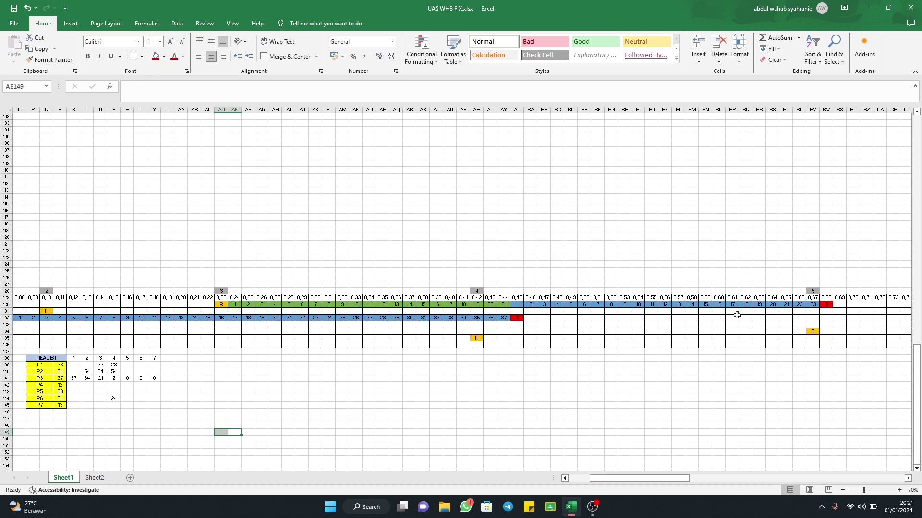
Freeze the worksheet columns up to Y so the process and REAL BT tables stay in place beside the Gantt chart.
left_click(812, 331)
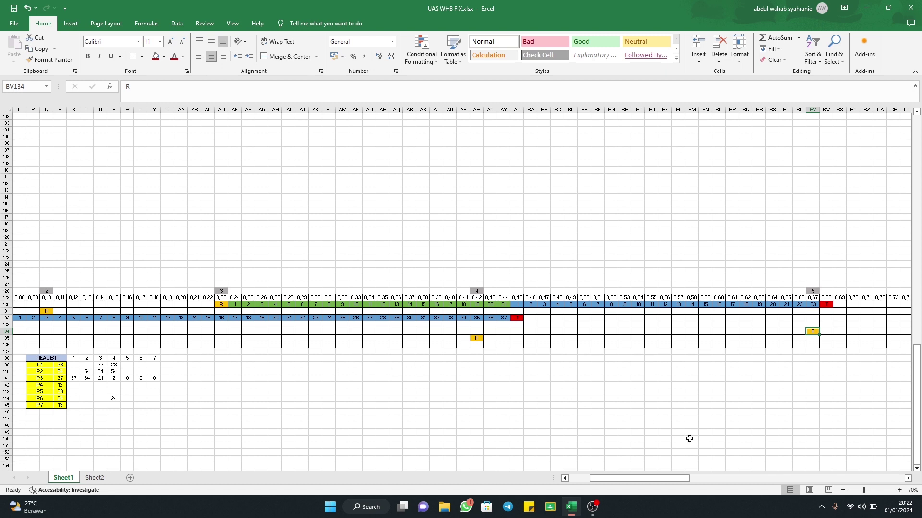
left_click_drag(638, 478, 617, 478)
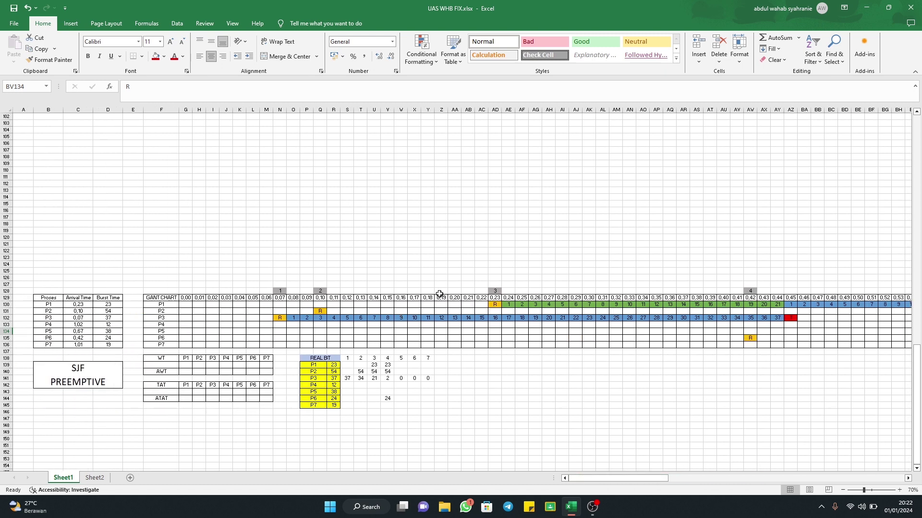
left_click(441, 109)
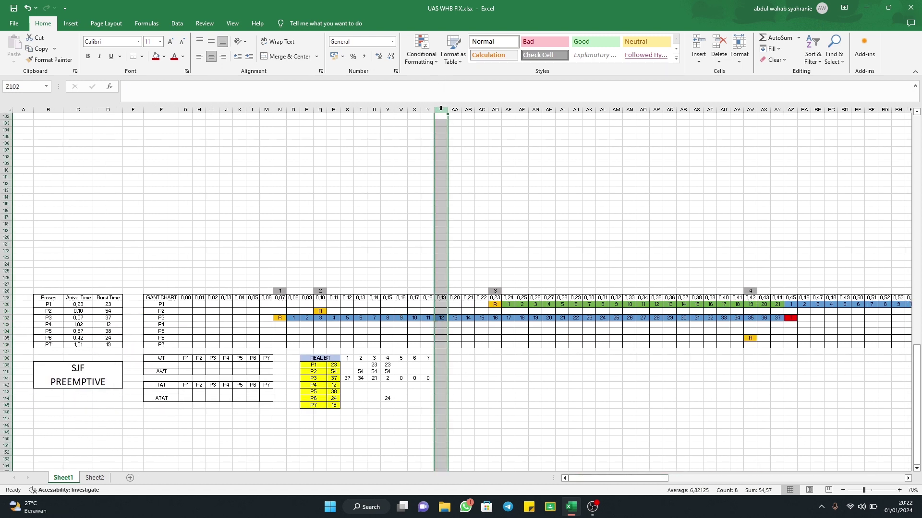
left_click(232, 24)
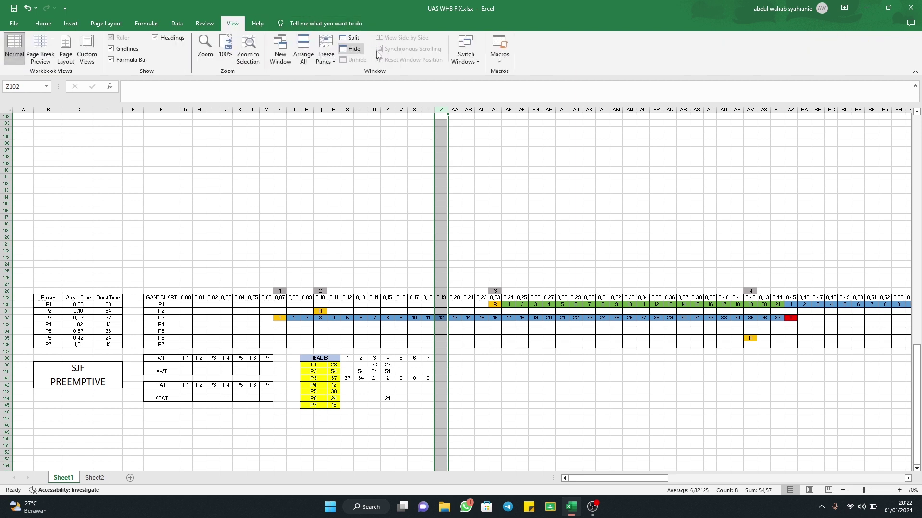
left_click(329, 61)
left_click(356, 76)
left_click(630, 466)
left_click_drag(614, 479, 689, 481)
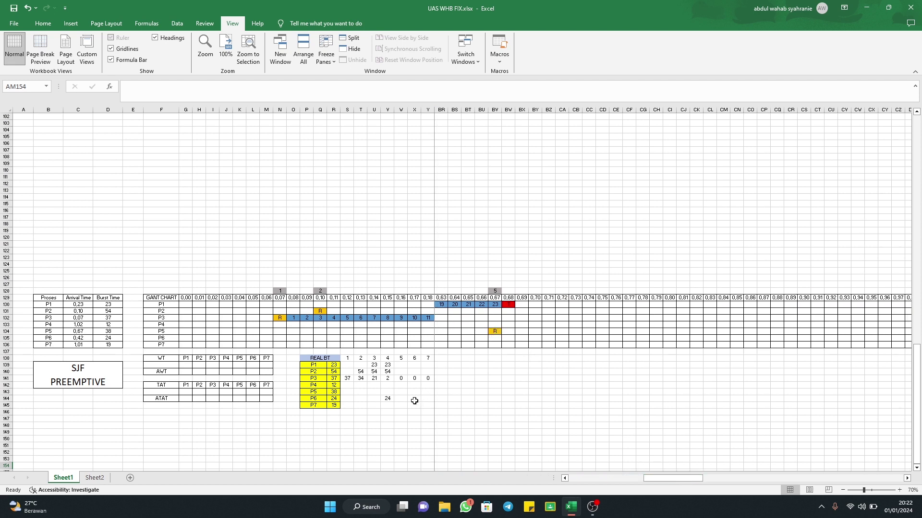
Enter P5's remaining burst time 38 under number 5 of the REAL BT table and carry P6's 24 into that column.
left_click(403, 392)
type("38")
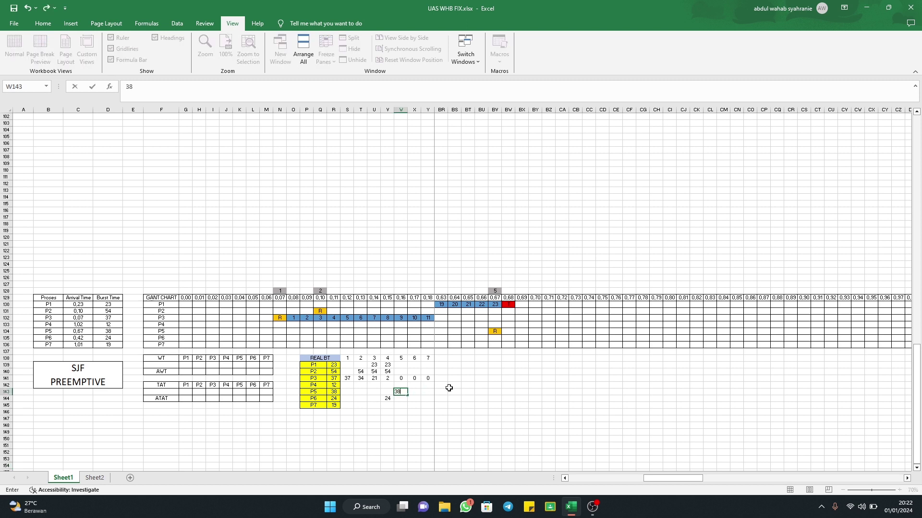
key("Return")
left_click(399, 421)
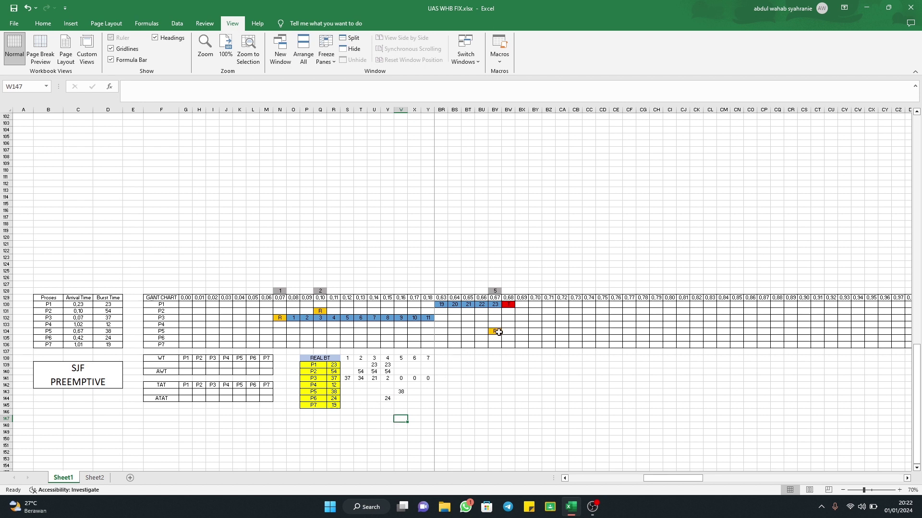
left_click(386, 400)
type("24")
left_click_drag(396, 404, 406, 402)
left_click(462, 394)
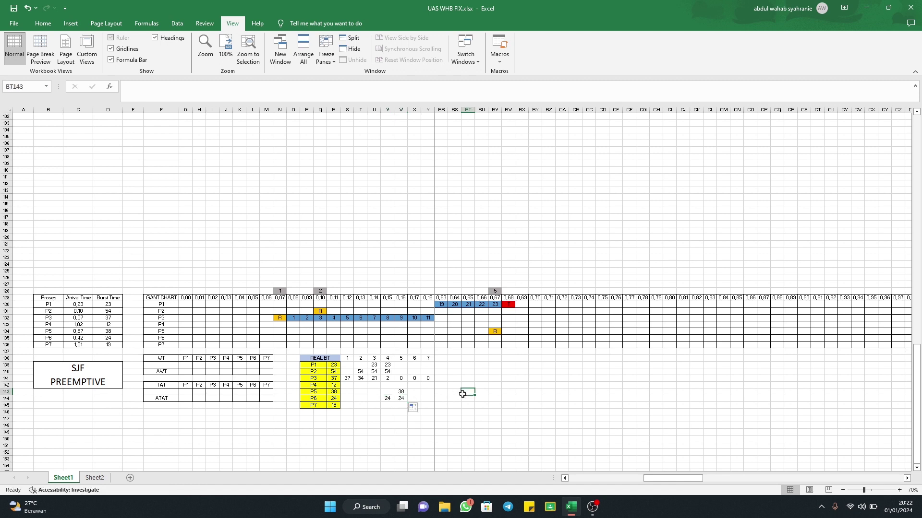
Carry P2's remaining burst time 54 into column 5 of the REAL BT table and set P1's value there to 0.
left_click(389, 370)
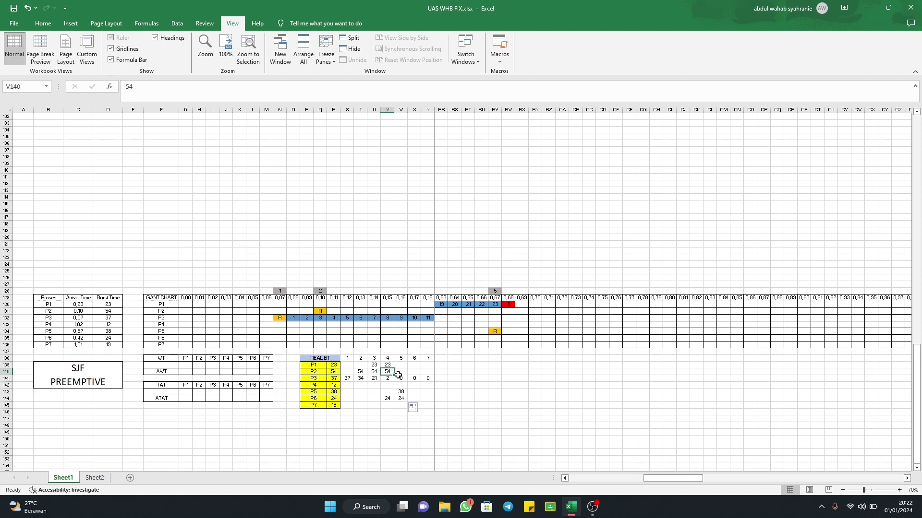
left_click_drag(395, 376, 403, 373)
left_click(481, 379)
left_click(401, 365)
type("0")
left_click(510, 306)
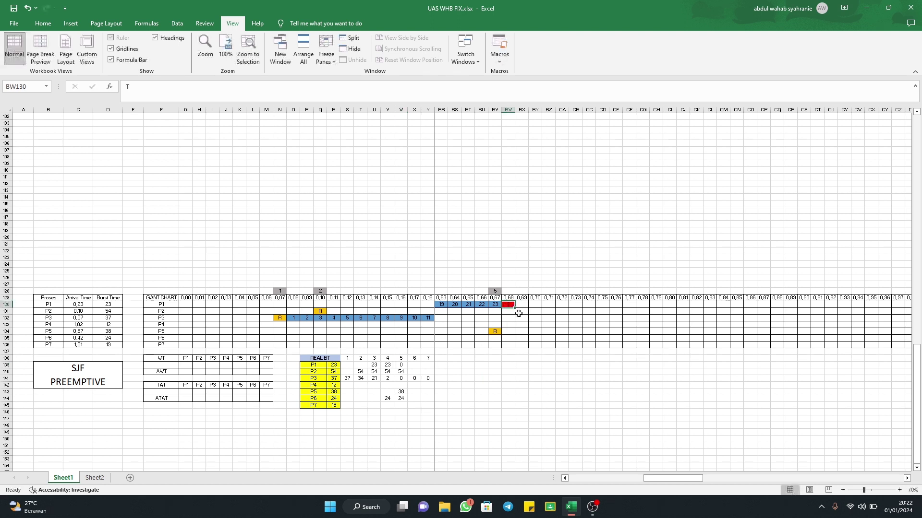
Compare the remaining burst times of P2, P5 and P6 in column 5 of the REAL BT table.
left_click(481, 412)
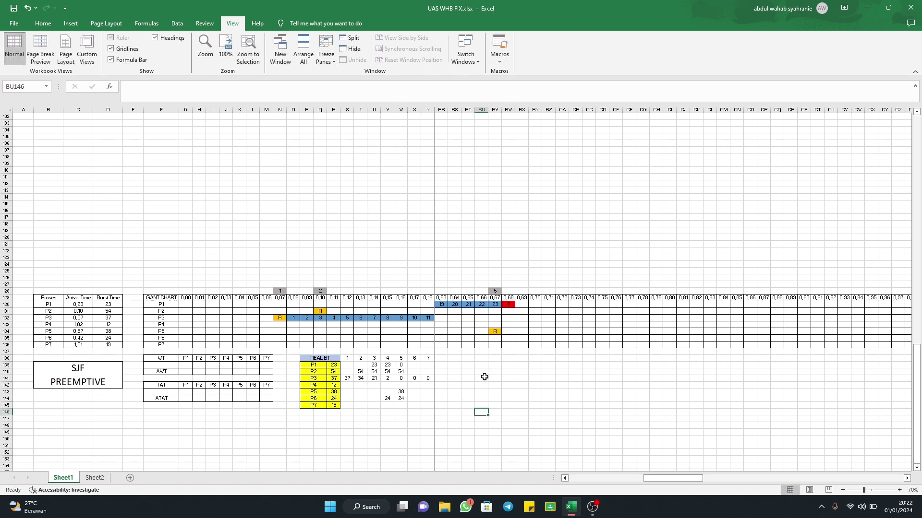
left_click_drag(682, 485, 660, 479)
left_click_drag(402, 402, 417, 379)
left_click(422, 405)
left_click(402, 399)
left_click(403, 392)
left_click(402, 372)
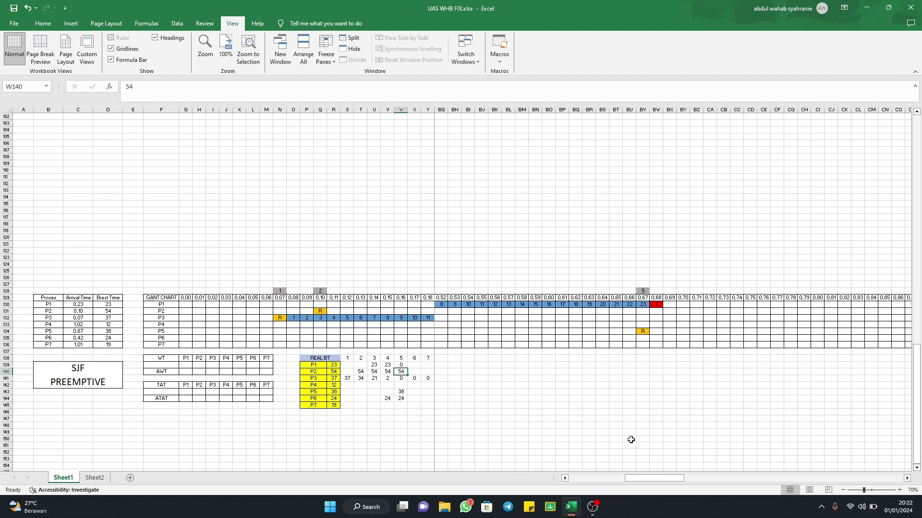
Fill P6's row with green waiting counts 1 through 25 from time 0,43 to 0,67, reusing P1's waiting cells.
left_click_drag(652, 481, 602, 478)
left_click_drag(466, 304, 510, 310)
key("ctrl+c")
left_click(724, 337)
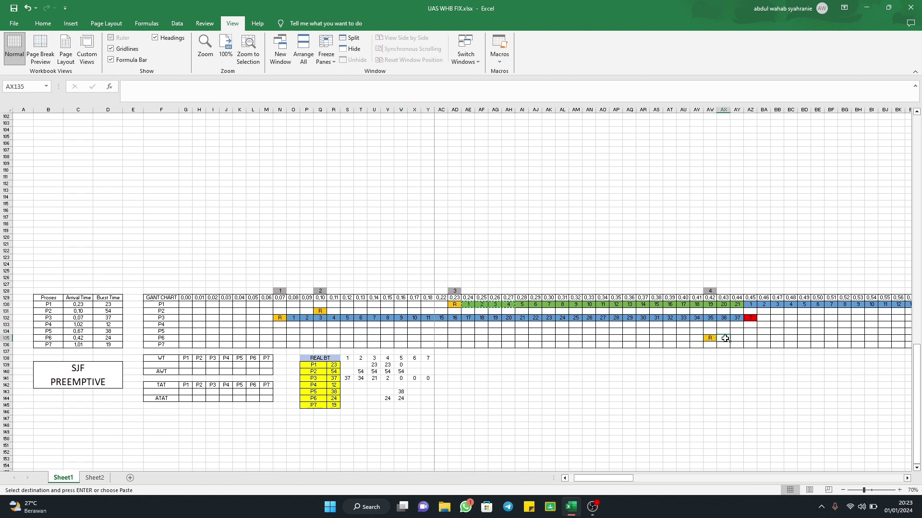
key("ctrl+v")
left_click_drag(622, 478, 651, 474)
left_click_drag(528, 342, 808, 344)
Fill P6's row with blue execution counts 1 through 24 from time 0,68 to 0,91, reusing P1's execution cells.
left_click_drag(624, 477, 630, 476)
left_click_drag(468, 304, 572, 304)
key("ctrl+c")
left_click_drag(655, 478, 696, 478)
left_click(457, 337)
key("ctrl+v")
left_click_drag(570, 340, 773, 341)
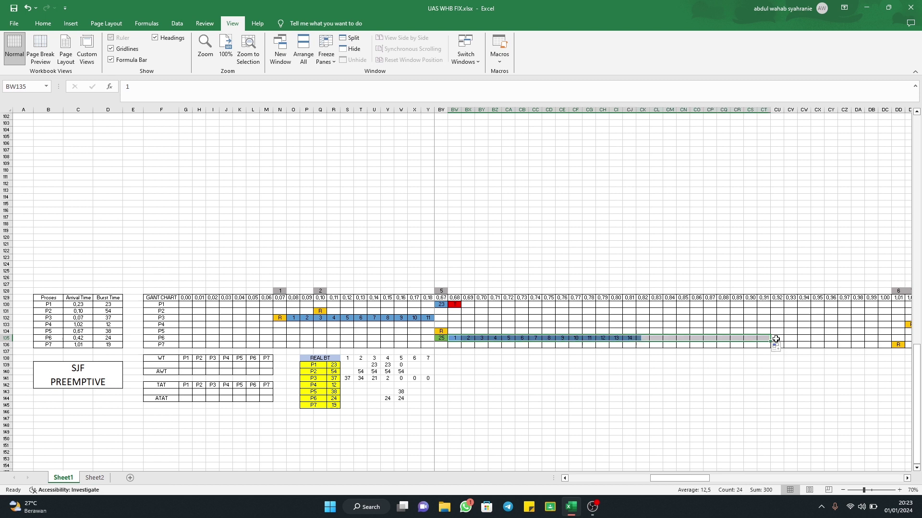
Mark P6 as finished under time 0,92 by copying P1's red T cell.
left_click(456, 304)
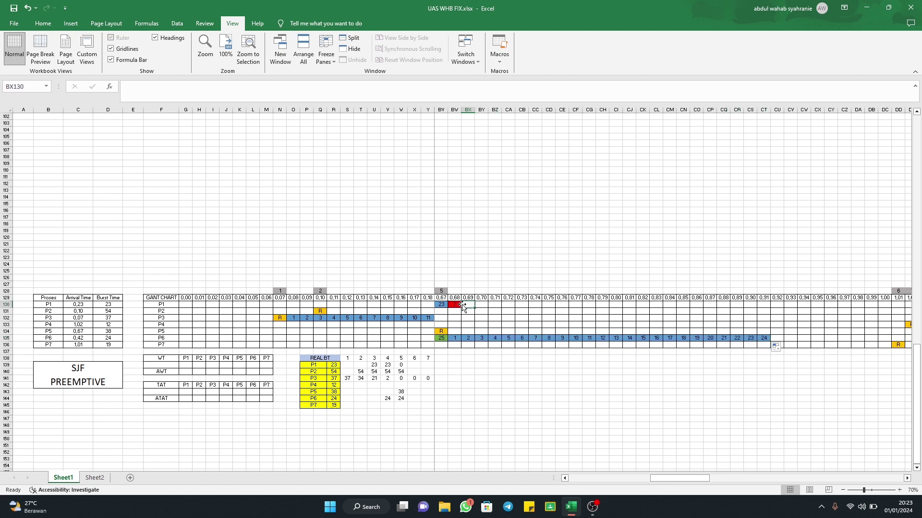
key("ctrl+c")
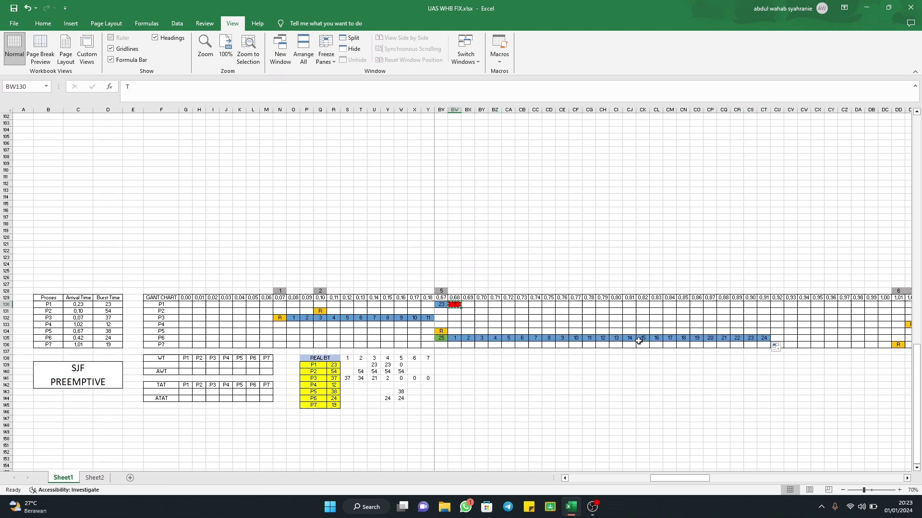
left_click(777, 338)
key("ctrl+v")
left_click(669, 372)
Set P6's remaining burst time to 0 in columns 6 and 7 and extend P1's 0 through column 7.
left_click(411, 399)
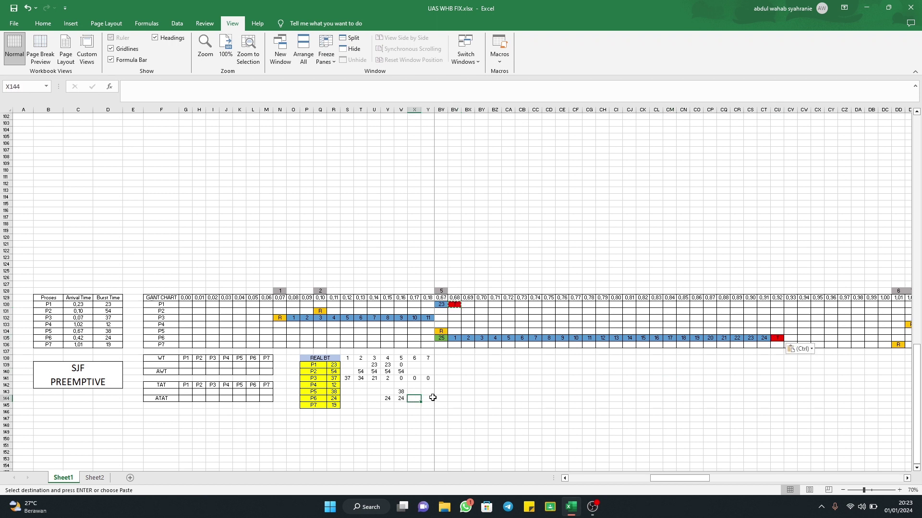
type("0")
key("ctrl+Return")
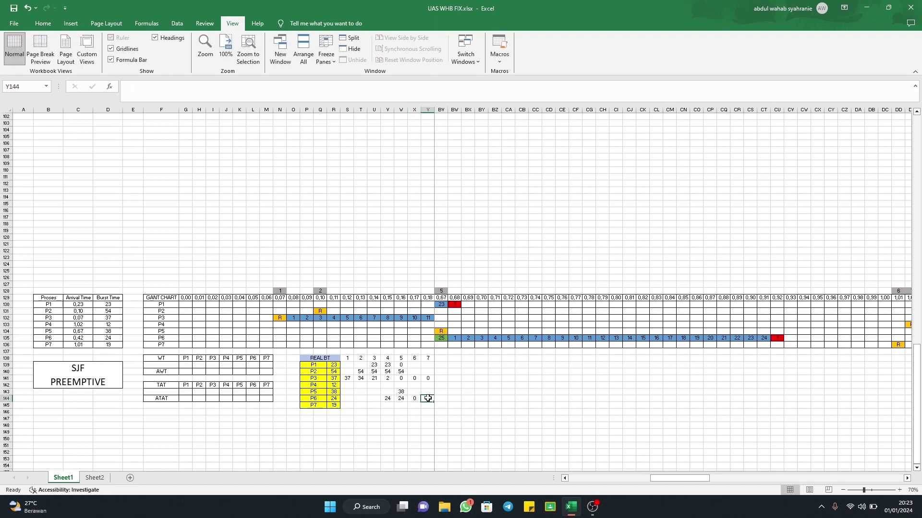
left_click_drag(419, 401, 429, 402)
left_click(405, 366)
left_click_drag(407, 368, 430, 368)
left_click(508, 372)
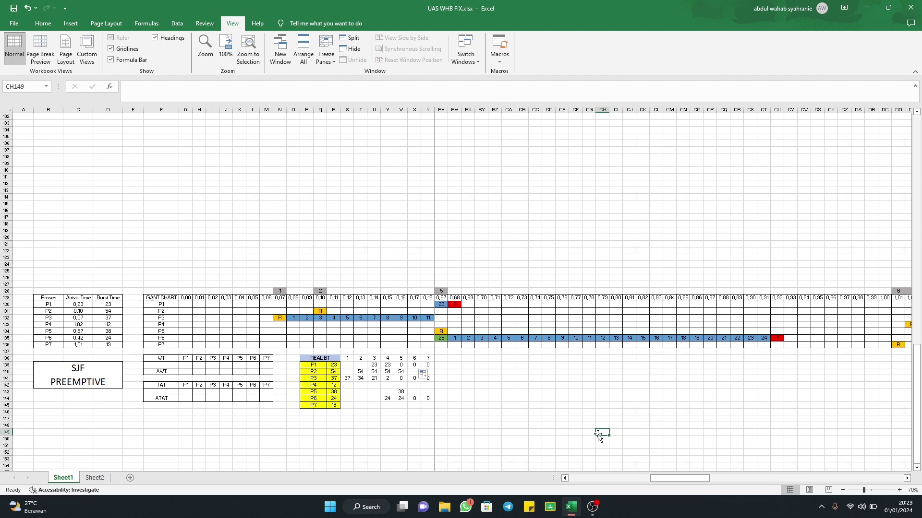
Fill P5's row with green waiting counts 1 through 24 from time 0,68 to 0,91, reusing P6's waiting cells.
left_click(488, 397)
left_click_drag(692, 478, 679, 476)
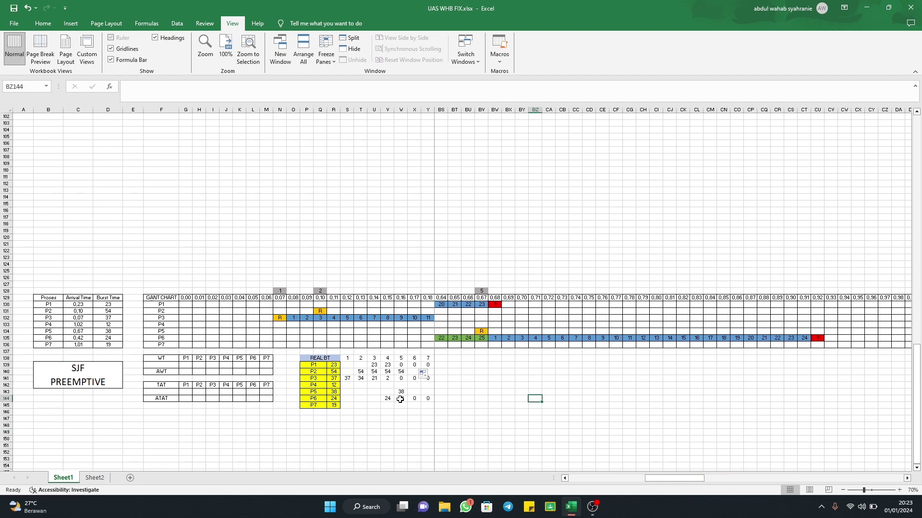
left_click(405, 372)
left_click(400, 392)
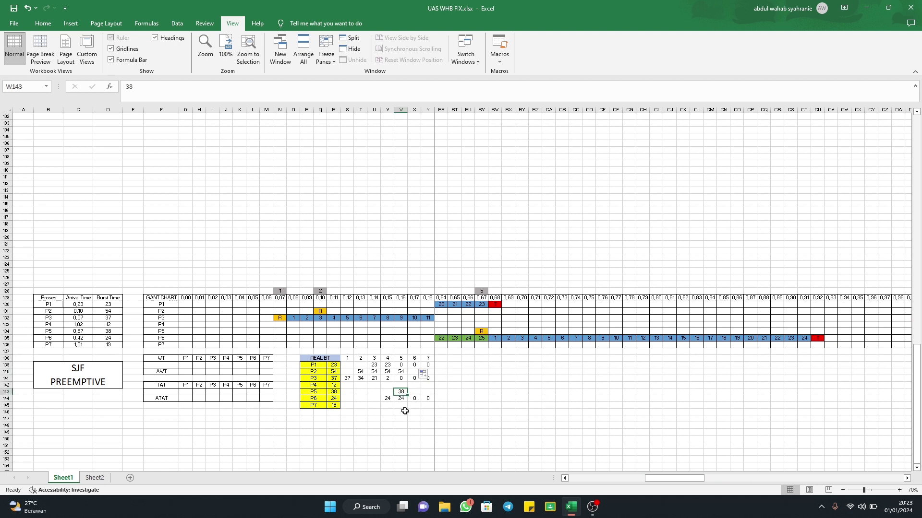
left_click_drag(679, 478, 646, 478)
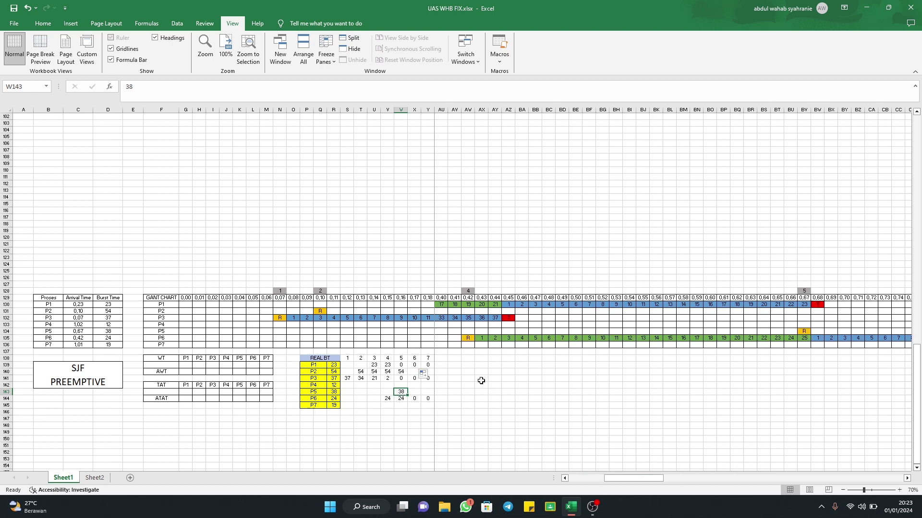
left_click_drag(481, 338, 544, 344)
key("ctrl+c")
left_click(818, 332)
key("ctrl+v")
left_click_drag(633, 479, 686, 478)
left_click_drag(480, 330, 713, 339)
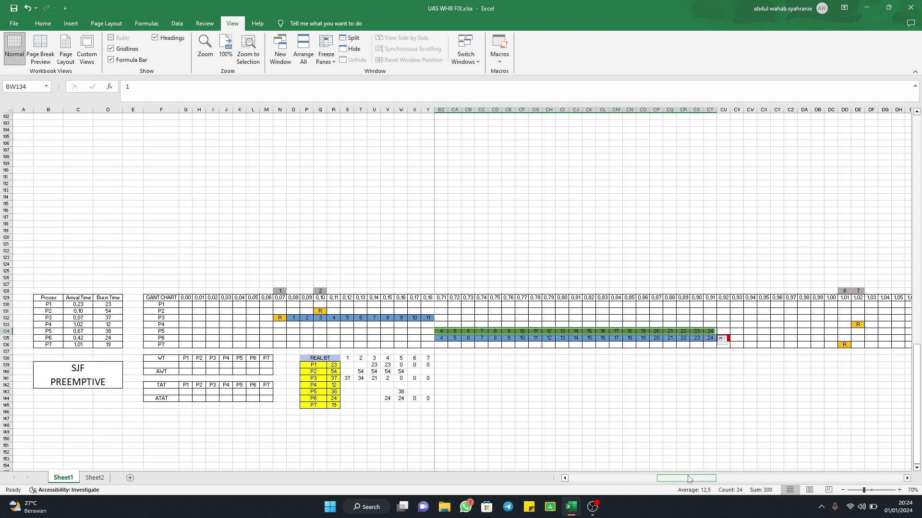
Fill P5's row with blue execution counts 1 through 10 from time 0,92 to 1,01, reusing P6's execution cells.
left_click_drag(687, 477, 671, 473)
left_click_drag(535, 338, 599, 341)
key("ctrl+c")
left_click_drag(670, 477, 708, 477)
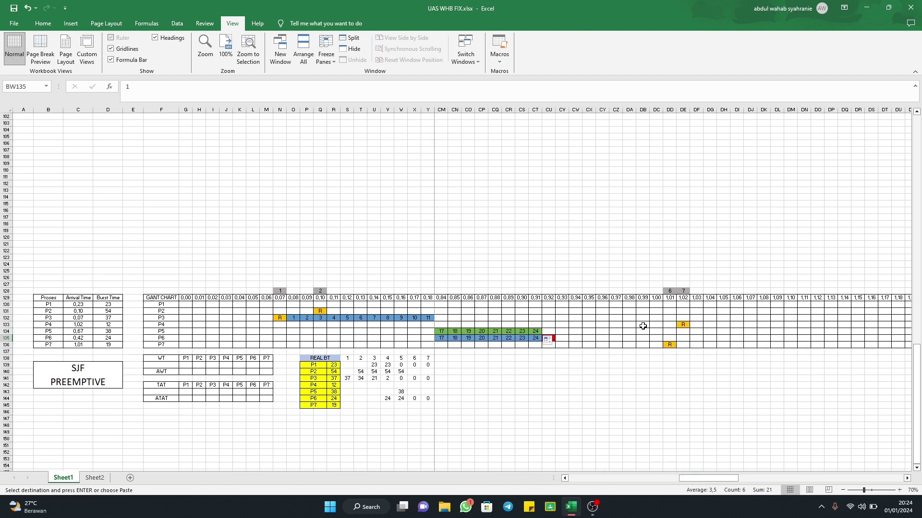
left_click(548, 331)
key("ctrl+v")
left_click_drag(623, 335, 675, 332)
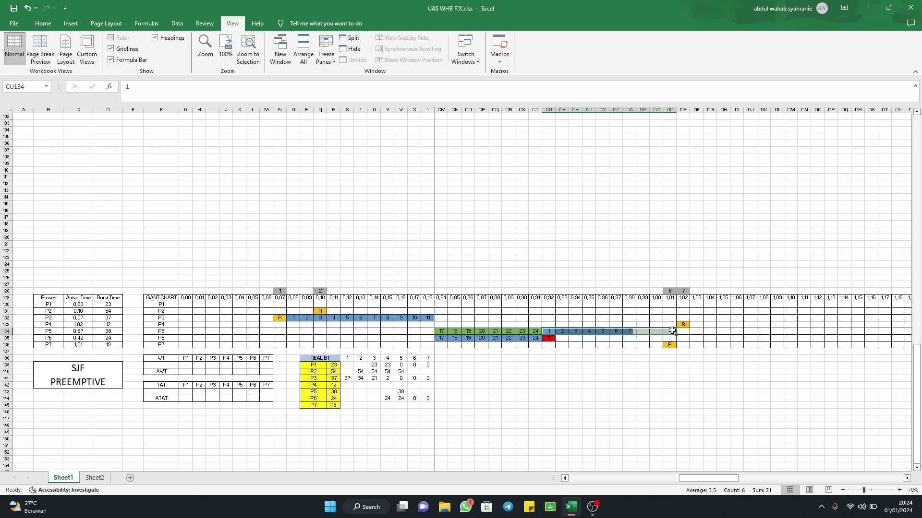
left_click(665, 396)
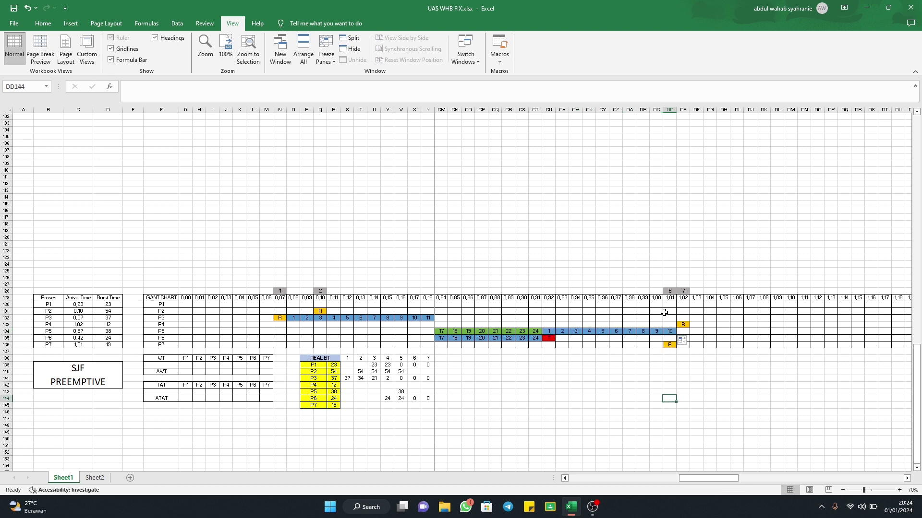
Enter P7's remaining burst time 19 in column 6 of the REAL BT table and carry P2's 54 into that column.
left_click(671, 332)
left_click(668, 292)
left_click(664, 344)
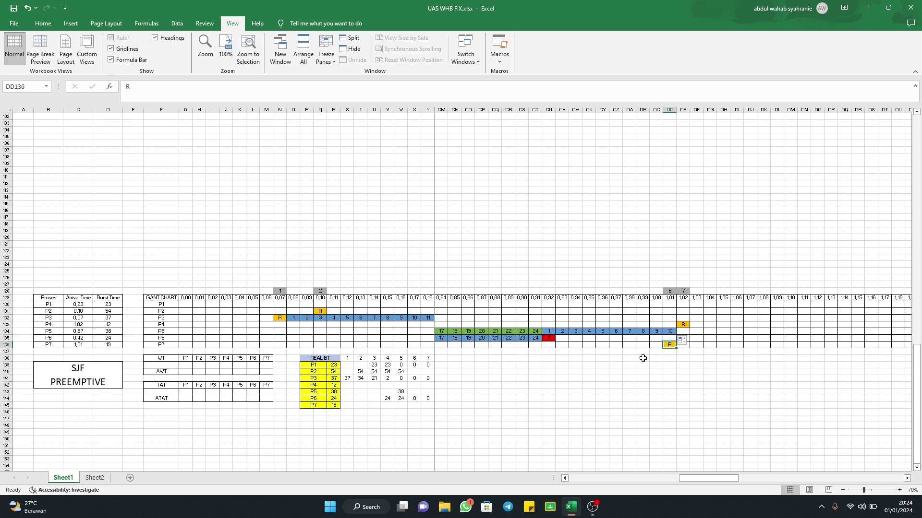
left_click(414, 406)
type("19")
left_click(453, 411)
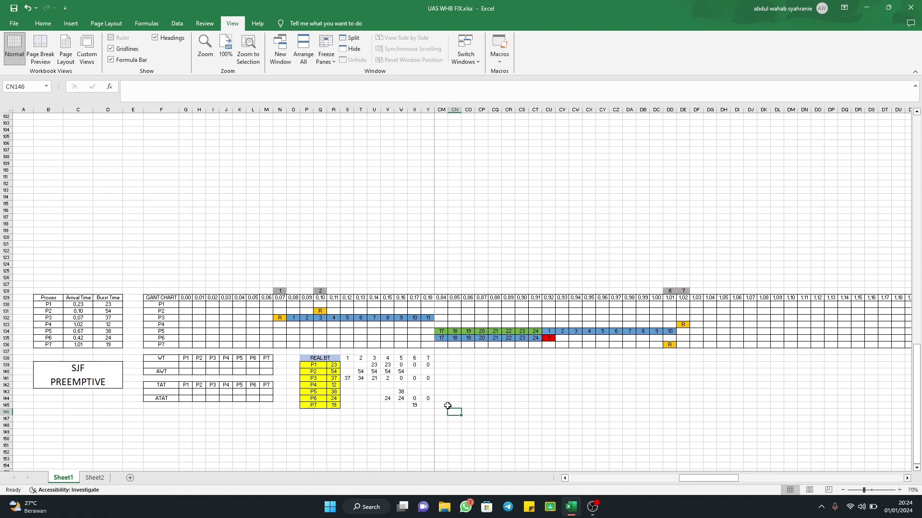
left_click(399, 372)
left_click_drag(407, 375, 418, 375)
left_click(510, 384)
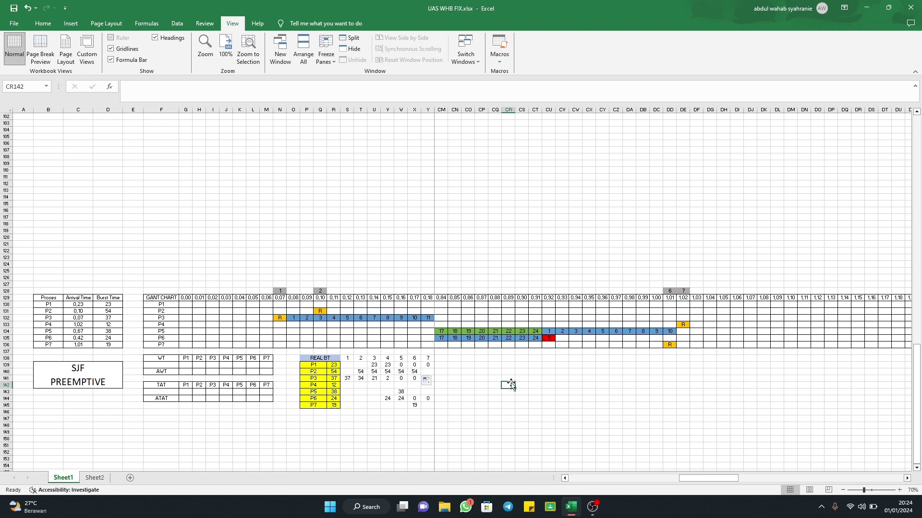
Calculate P5's remaining burst time in column 6 with =38-10 and compare the column's values.
left_click(399, 393)
left_click(419, 393)
type("=38-")
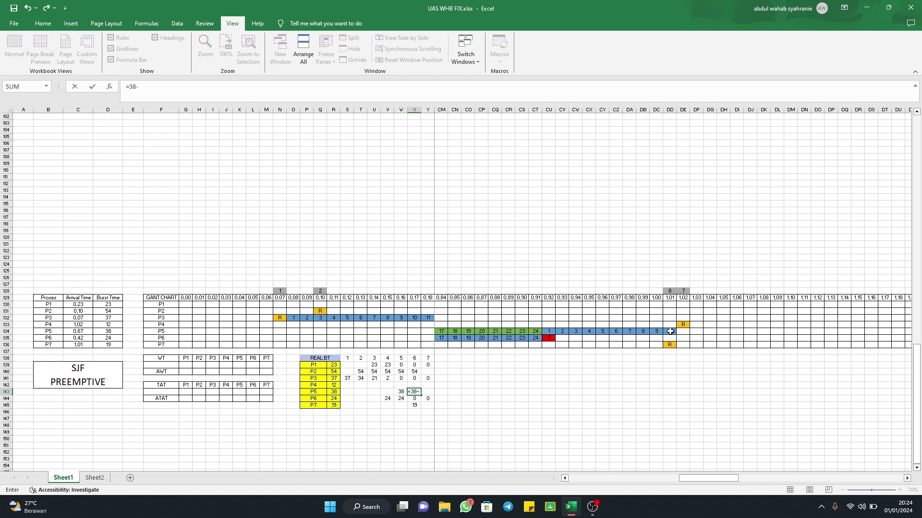
type("10")
key("Return")
left_click(489, 400)
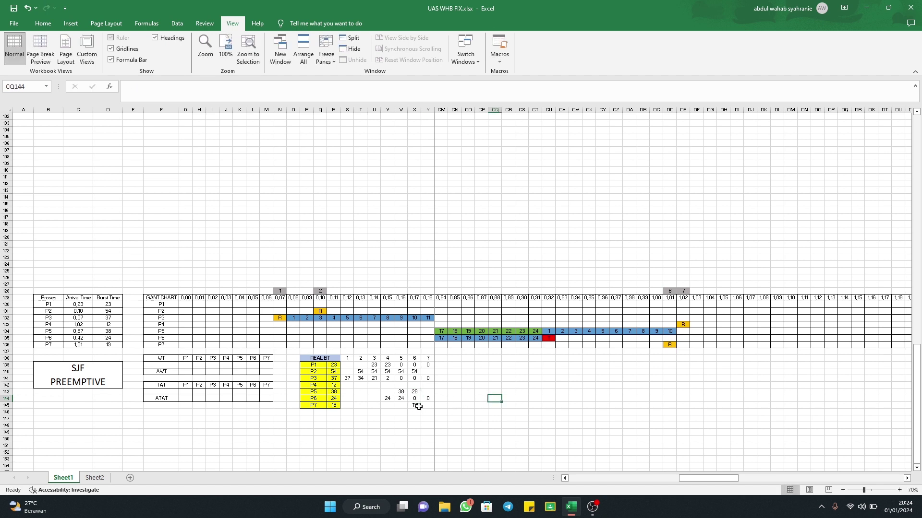
mouse_move(413, 406)
left_mouse_down()
mouse_move(415, 315)
mouse_move(417, 423)
left_mouse_up()
left_click_drag(419, 317, 416, 358)
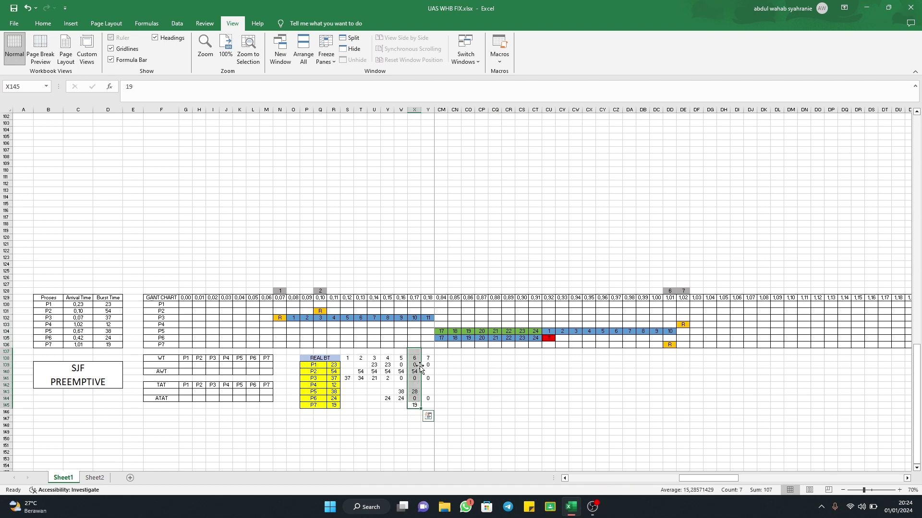
left_click(416, 371)
Shade the column numbers 1 through 7 in the REAL BT table's header row grey.
left_click_drag(347, 359, 428, 360)
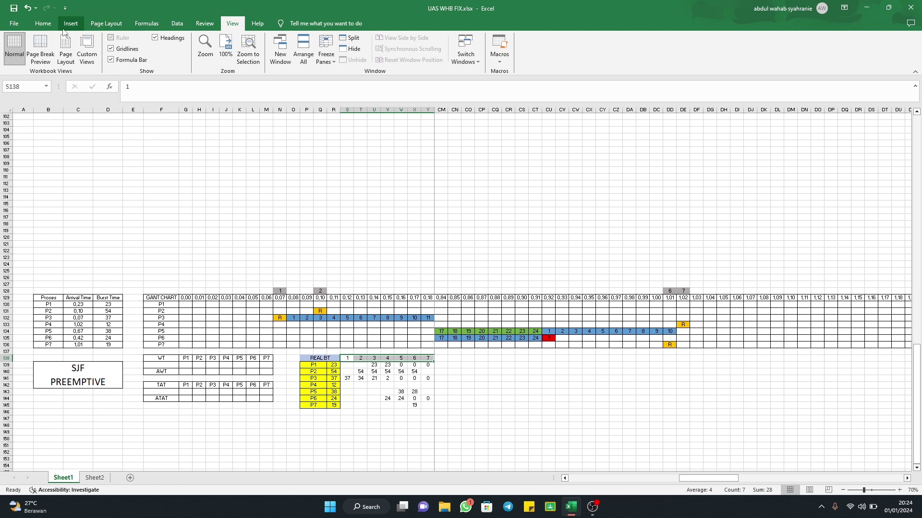
left_click(43, 23)
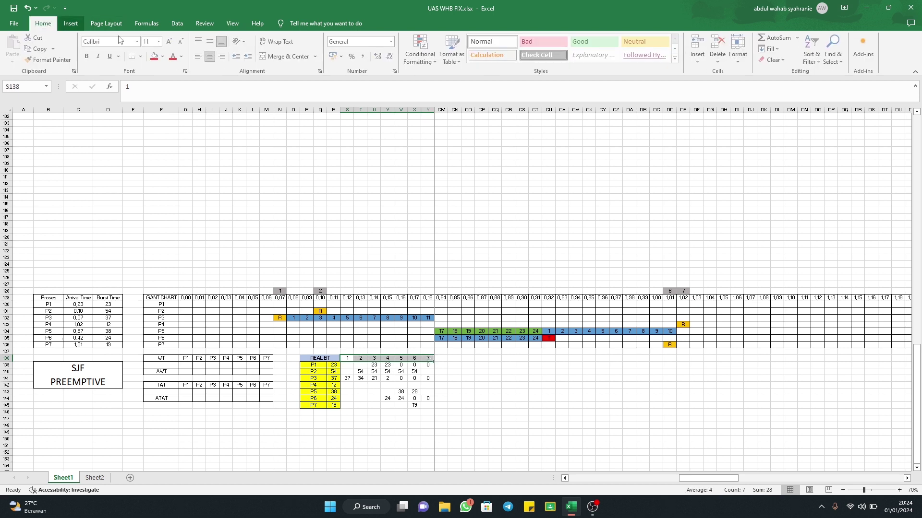
left_click(164, 56)
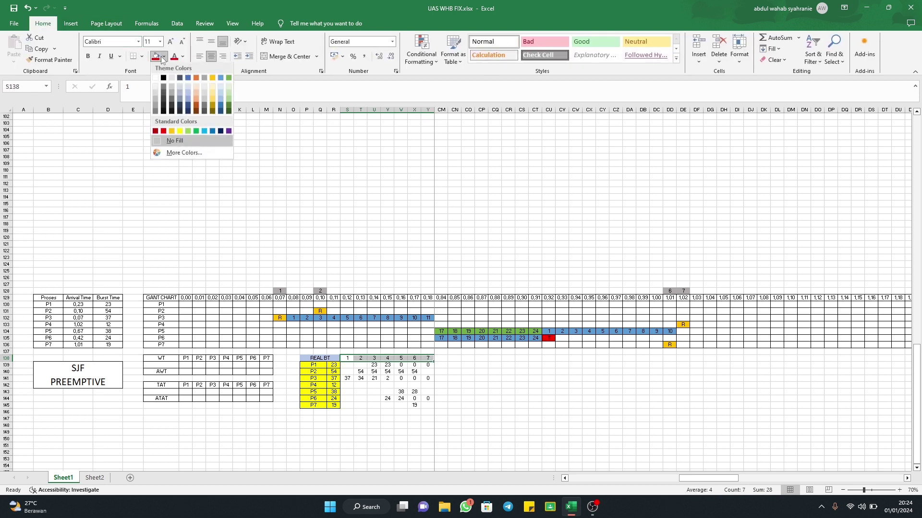
left_click(163, 94)
left_click(508, 365)
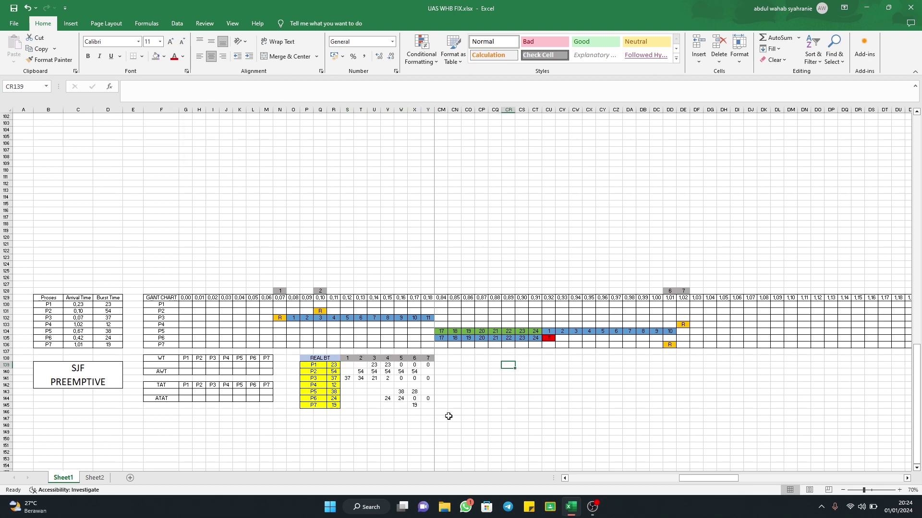
Compare the remaining burst times of P7, P5 and P2 in column 6 of the REAL BT table and re-enter P7's 19.
left_click(468, 412)
left_click(416, 406)
left_click(417, 393)
left_click(415, 370)
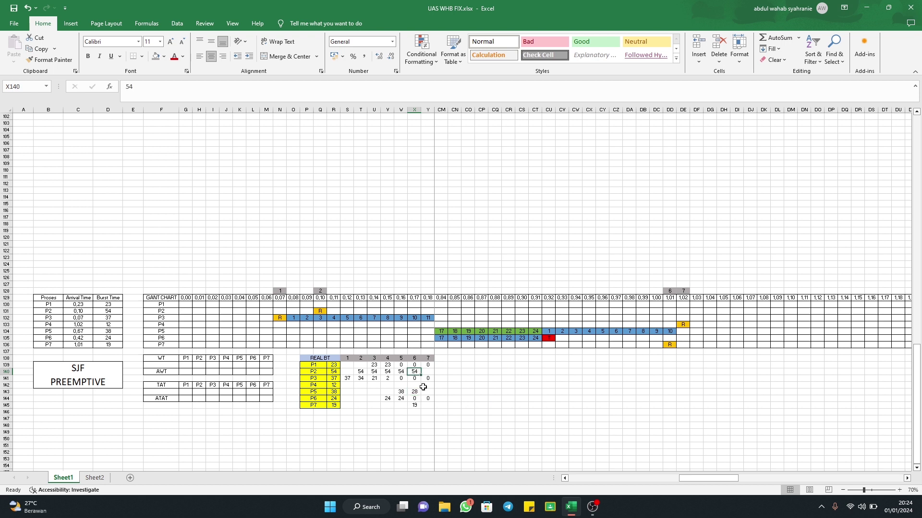
left_click(416, 405)
type("19")
key("ctrl+Return")
Place blue execution count 1 in P7's row at time 1,02 by reusing P5's first execution cell.
left_click(684, 346)
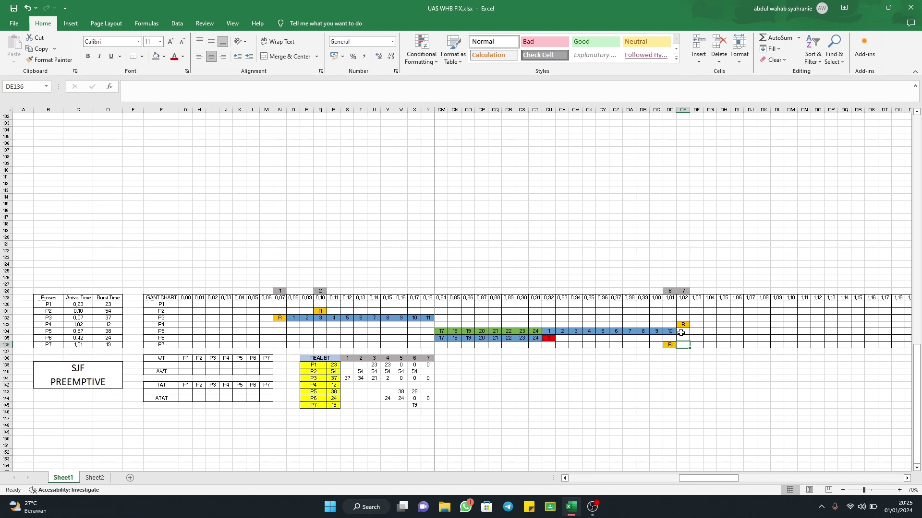
left_click(553, 332)
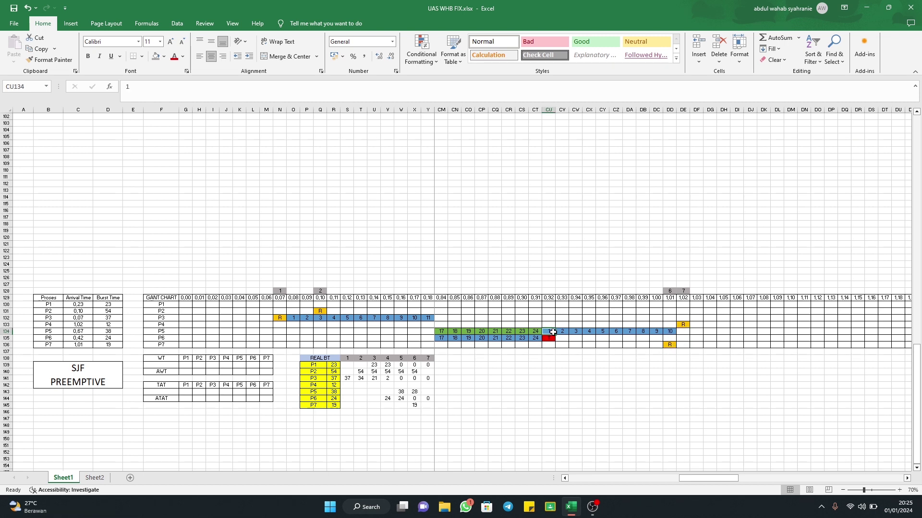
key("ctrl+c")
left_click(684, 345)
key("ctrl+v")
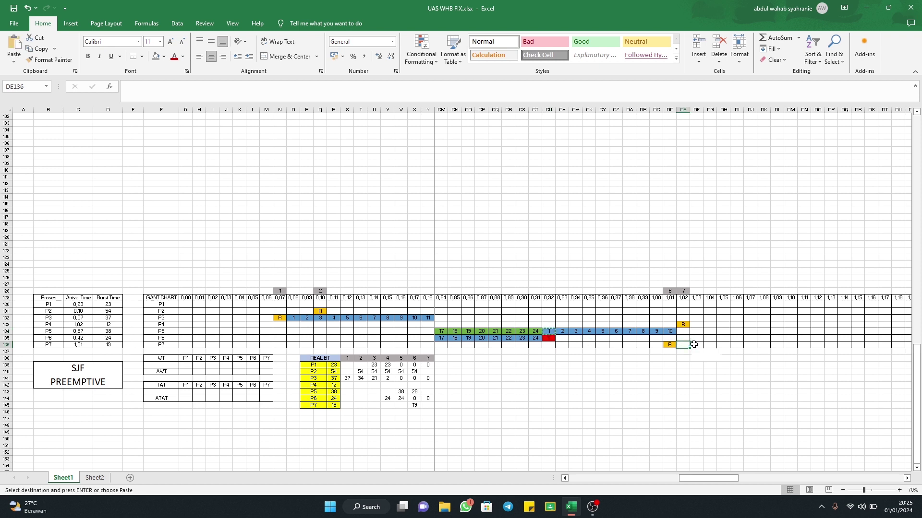
left_click(662, 379)
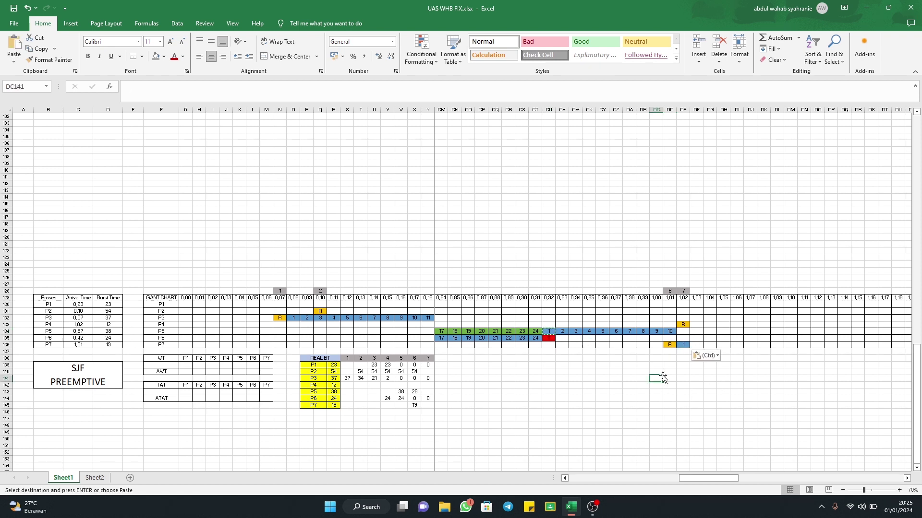
left_click(687, 290)
left_click(686, 345)
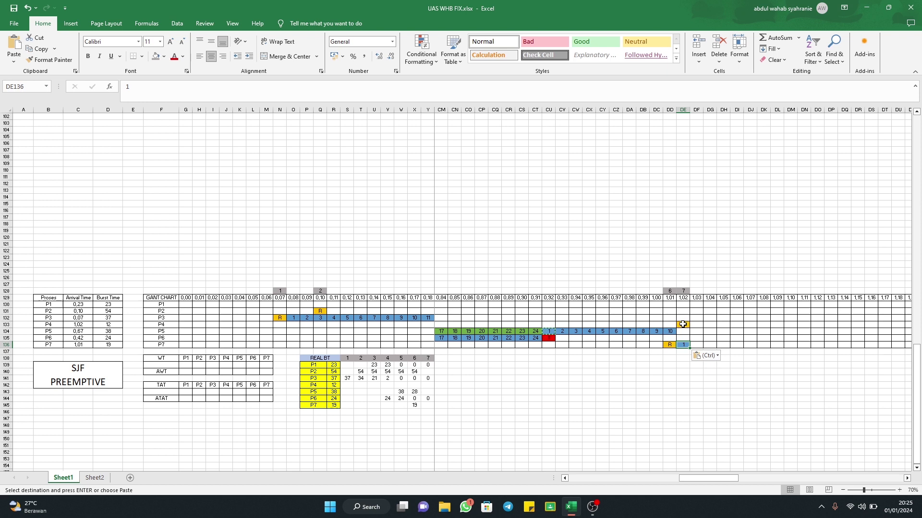
Enter P4's remaining burst time 12 in column 7 of the REAL BT table and carry over P2's 54 and P5's 28.
left_click(425, 384)
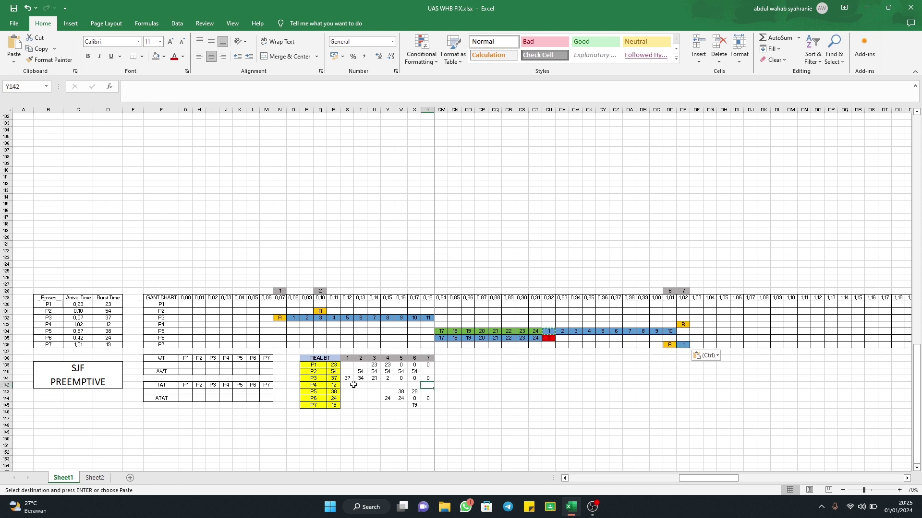
type("12")
left_click(494, 412)
left_click(415, 373)
left_click_drag(421, 375, 435, 378)
left_click(480, 398)
left_click(415, 392)
left_click_drag(422, 395, 432, 394)
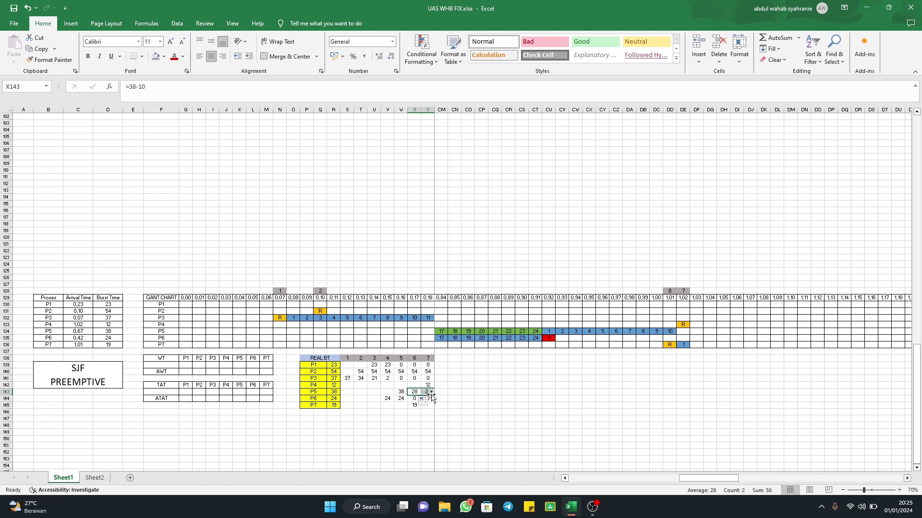
left_click(587, 406)
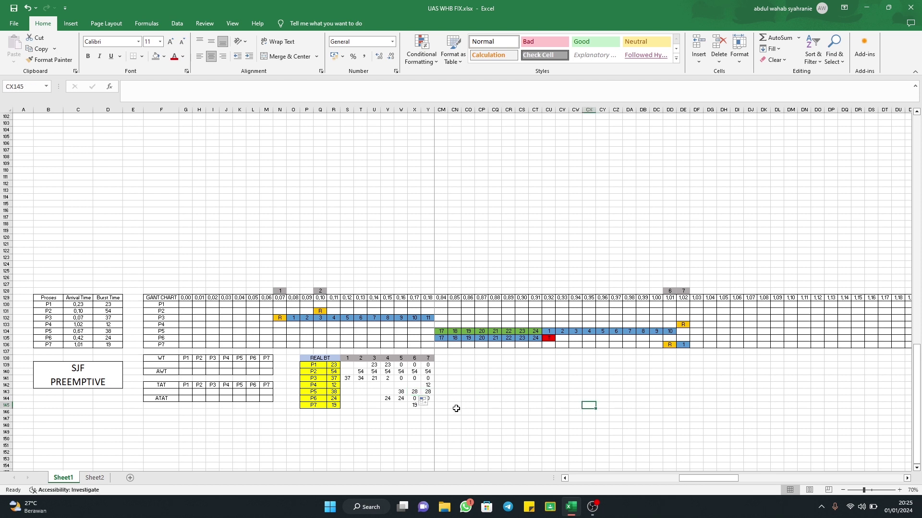
Calculate P7's remaining burst time in column 7 with =19-1 and compare it with P4's value.
left_click(414, 405)
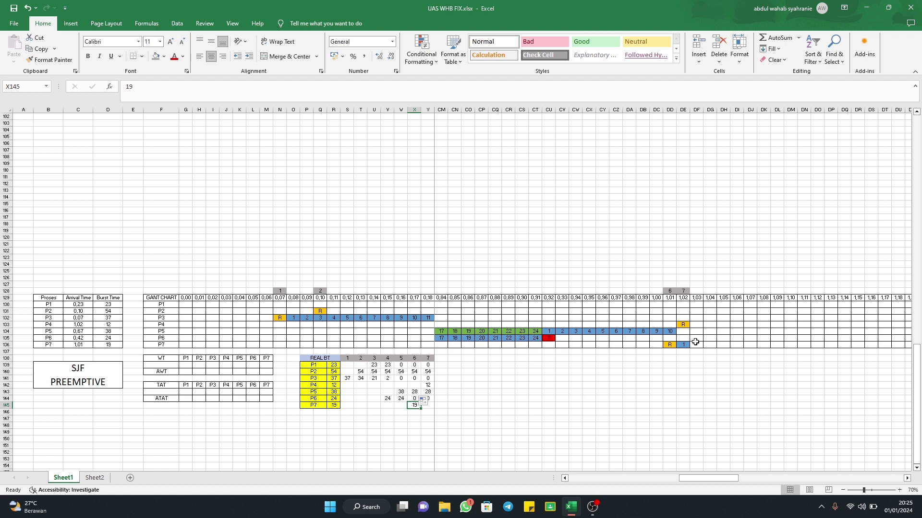
left_click(432, 406)
type("=19-1")
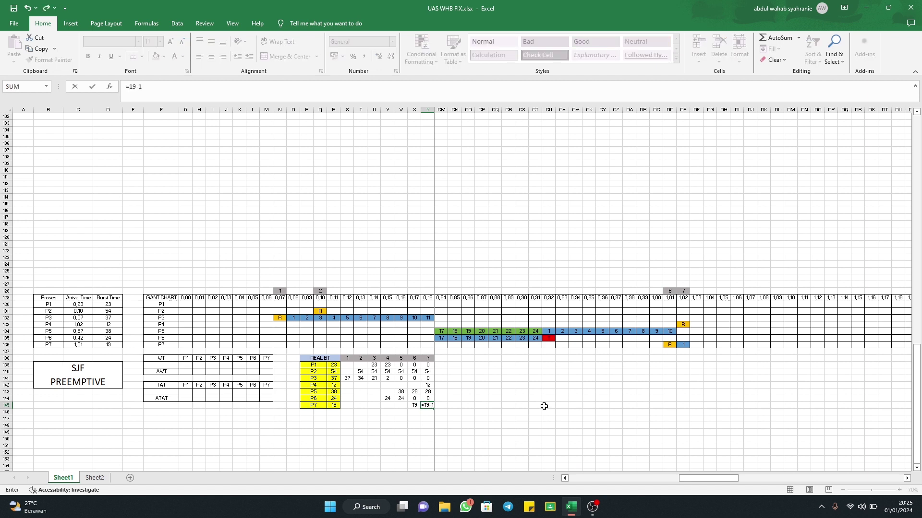
key("Return")
left_click(471, 412)
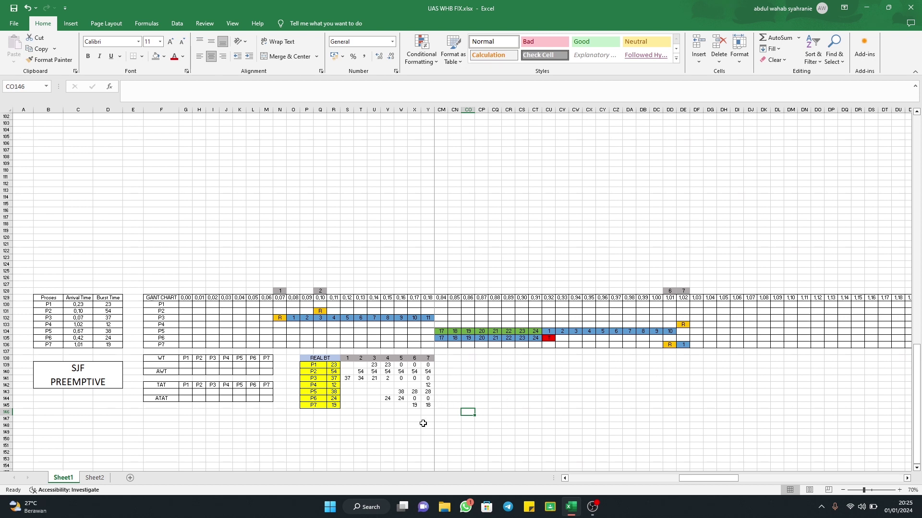
left_click(427, 405)
left_click(430, 386)
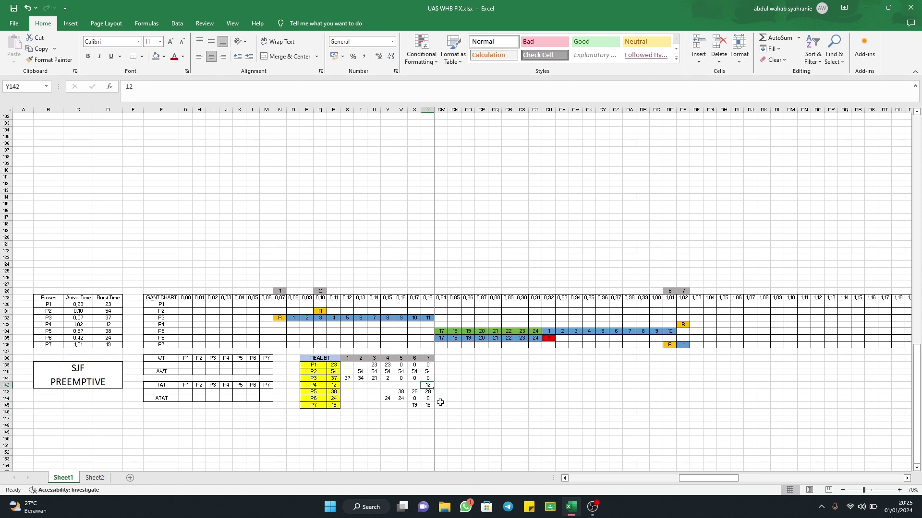
Place blue execution count 1 in P4's row at time 1,03 by reusing P7's execution cell.
left_click_drag(699, 478, 705, 477)
left_click(654, 325)
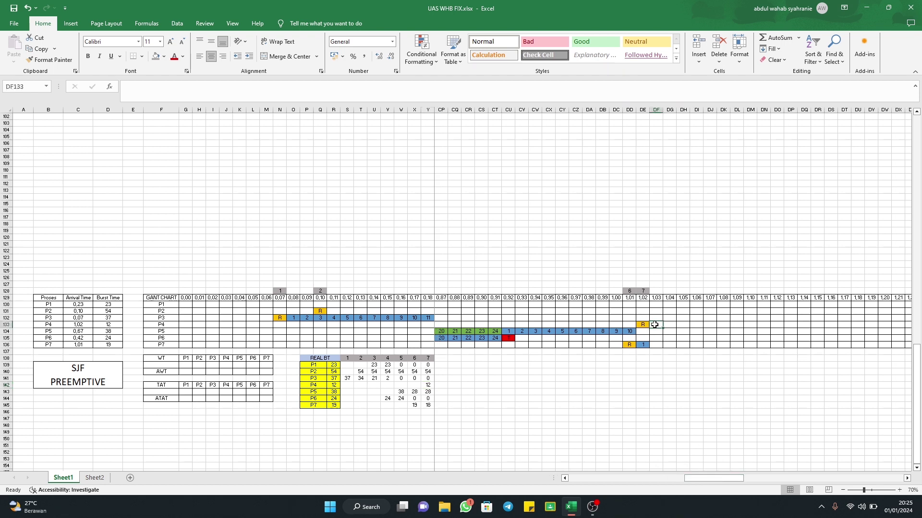
left_click(640, 344)
key("ctrl+c")
left_click(656, 331)
left_click(657, 326)
key("ctrl+v")
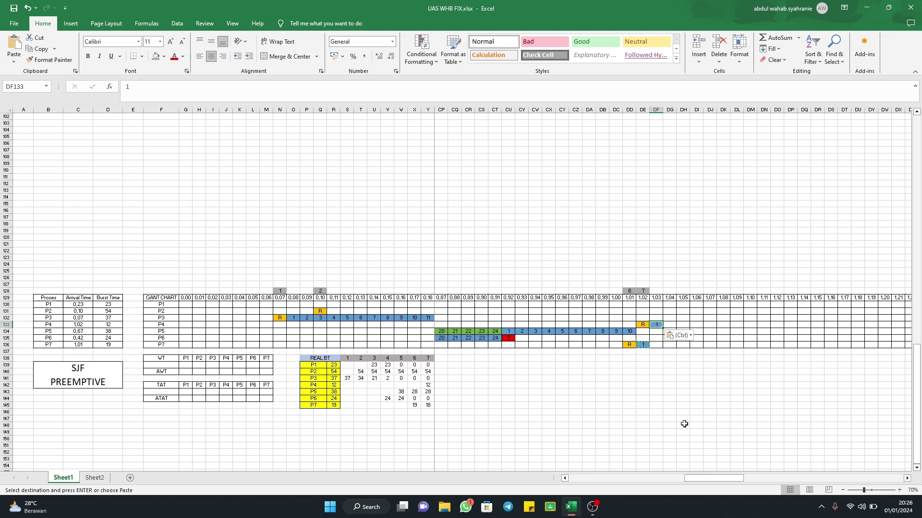
left_click(642, 291)
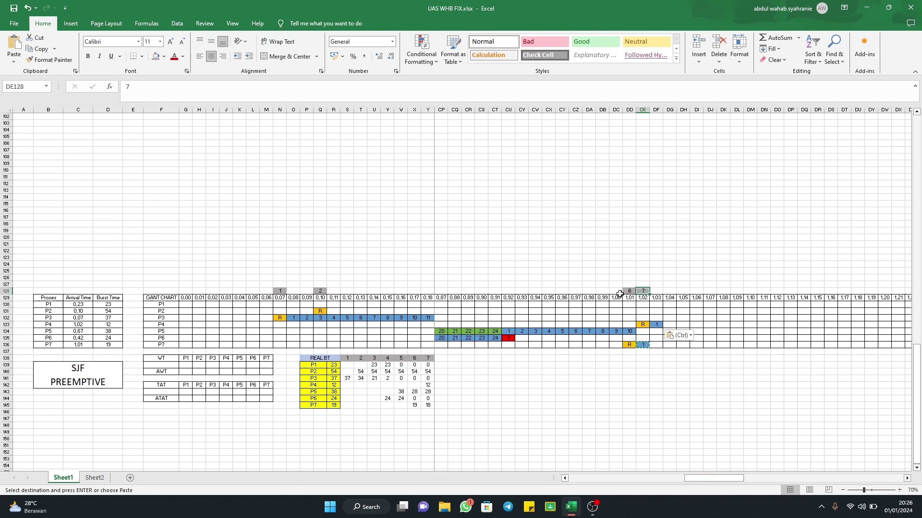
left_click(427, 359)
Extend P4's blue execution counts through 12, up to time 1,14.
left_click(658, 325)
mouse_move(663, 327)
left_mouse_down()
mouse_move(791, 328)
mouse_move(652, 326)
mouse_move(668, 325)
left_mouse_up()
left_click(682, 333)
left_click(706, 355)
left_click(659, 323)
left_click(670, 325)
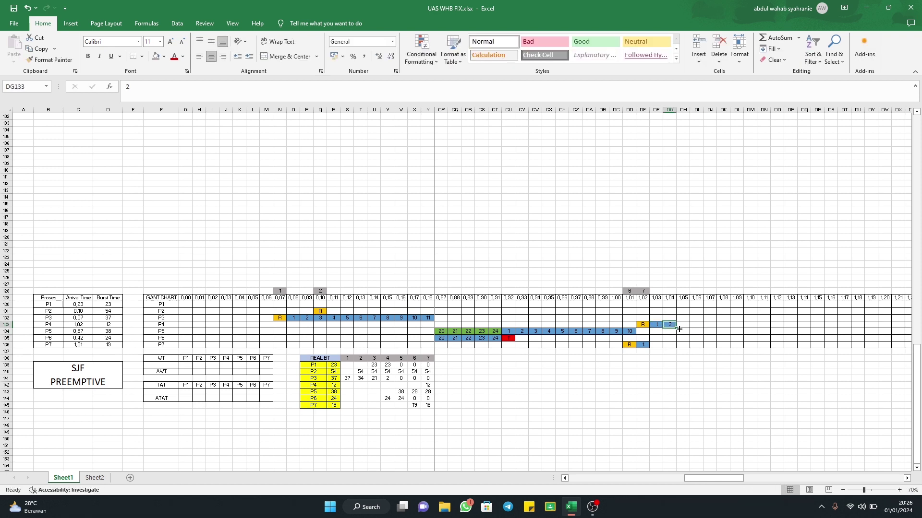
left_click_drag(677, 329, 809, 329)
left_click(656, 324)
Copy P6's red finish mark into P4's row at time 1,15.
left_click(509, 338)
key("ctrl+c")
left_click(818, 325)
key("ctrl+v")
left_click(723, 398)
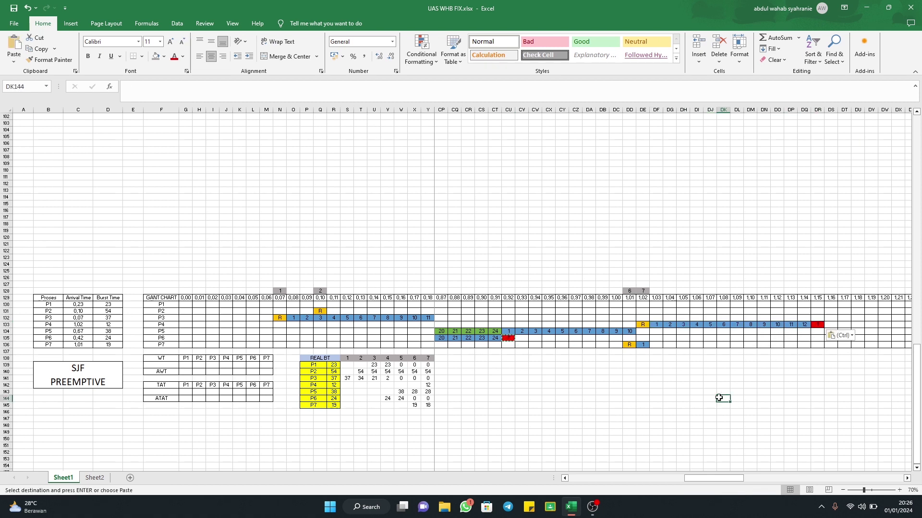
Shade P4's remaining burst time 12 in column 7 of the REAL BT table grey.
left_click(441, 386)
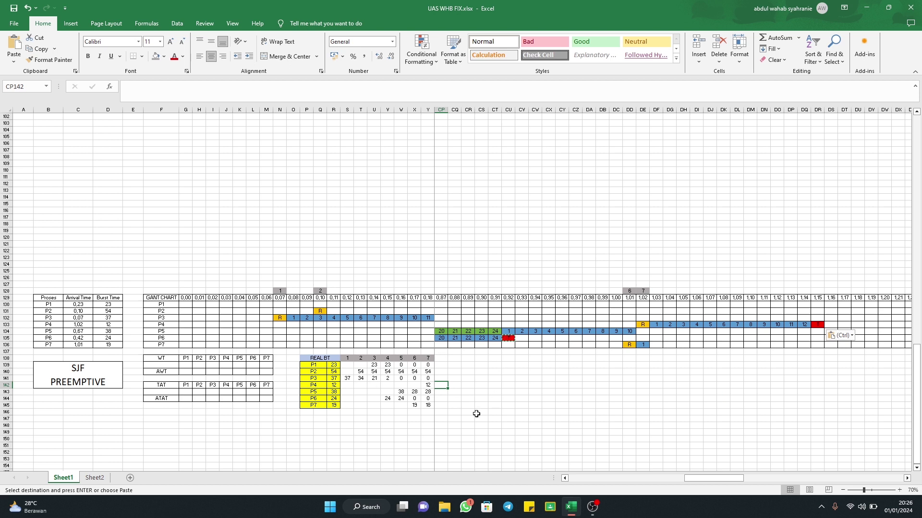
left_click(426, 386)
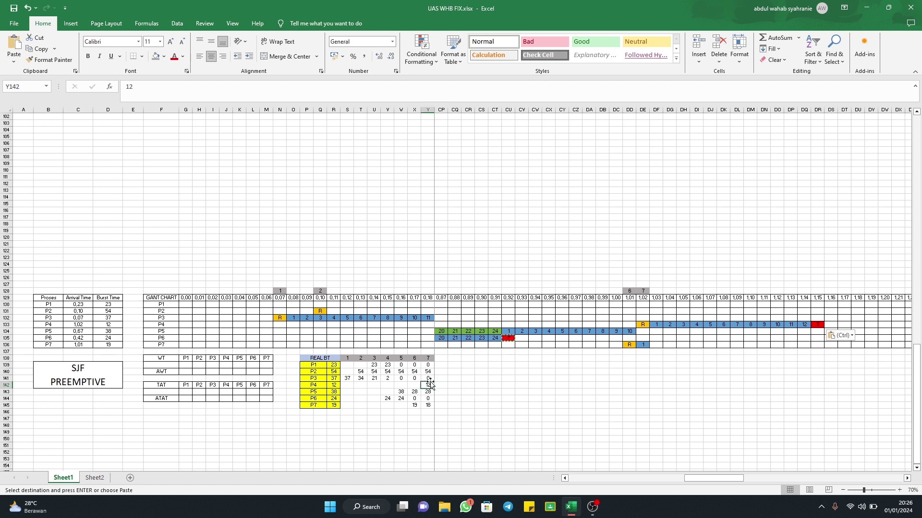
left_click(155, 57)
left_click(471, 385)
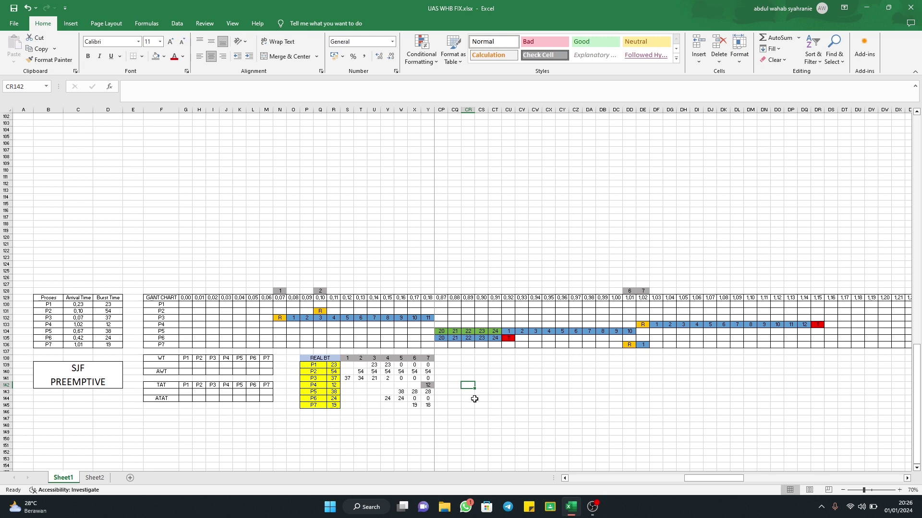
Compare the remaining burst times of P2, P5 and P7 in column 7 to find the shortest remaining job.
left_click(428, 387)
key("Right")
key("Right")
left_click(427, 387)
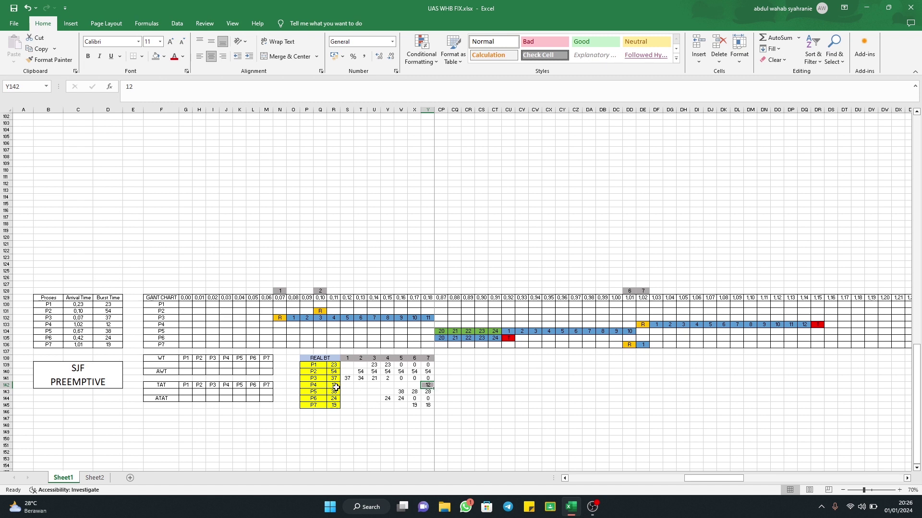
left_click(490, 400)
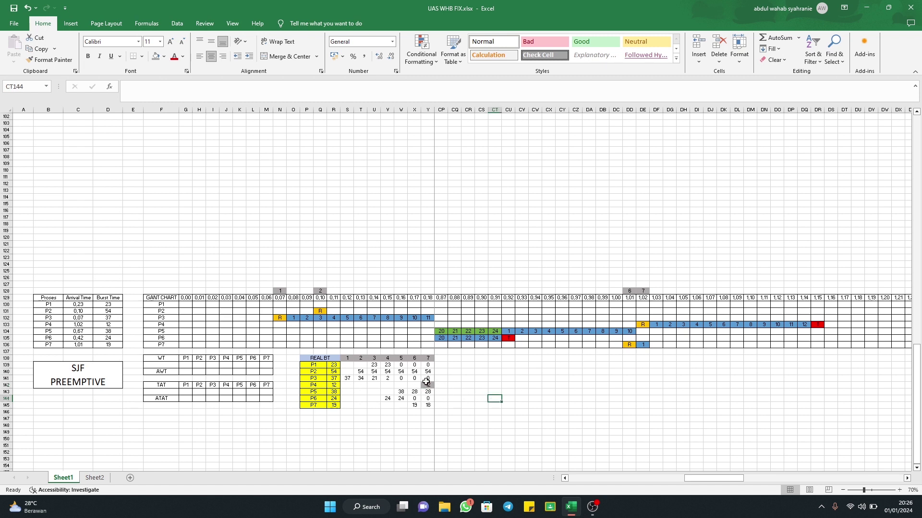
left_click(428, 373)
left_click(427, 394)
left_click(427, 411)
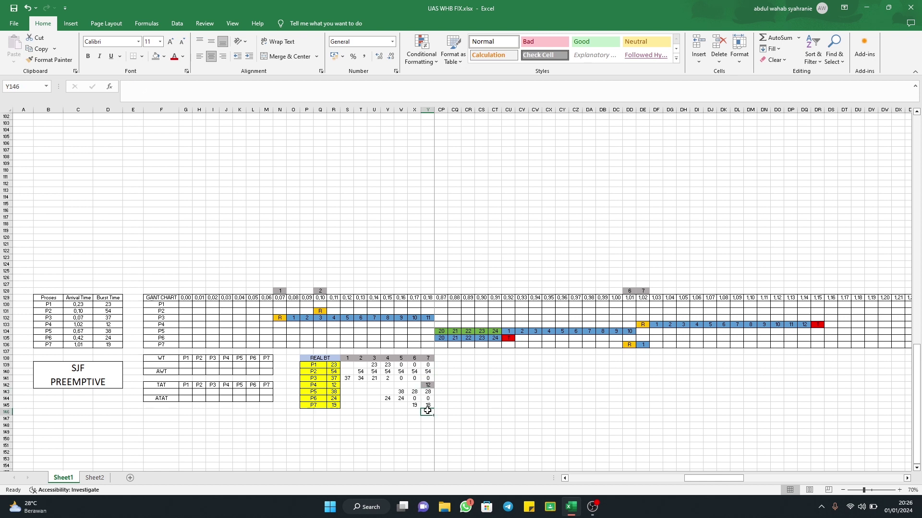
left_click(429, 405)
Enter waiting counts 1, 2 and 3 in P7's row from time 1,03 to 1,05.
left_click(643, 344)
left_click(656, 345)
double_click(654, 344)
key("Tab")
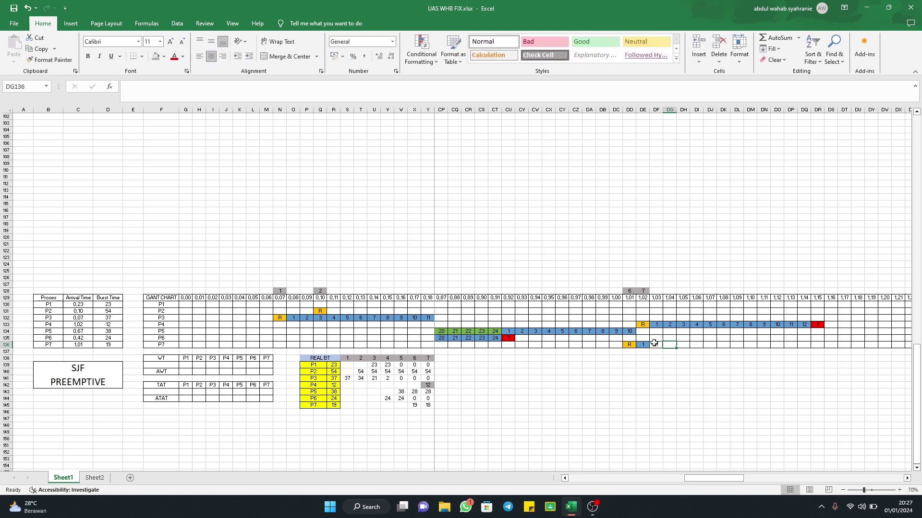
type("2")
key("Tab")
type("3")
key("Return")
Fill P7's waiting counts with green and extend them through 12, up to time 1,14.
left_click_drag(656, 325, 683, 345)
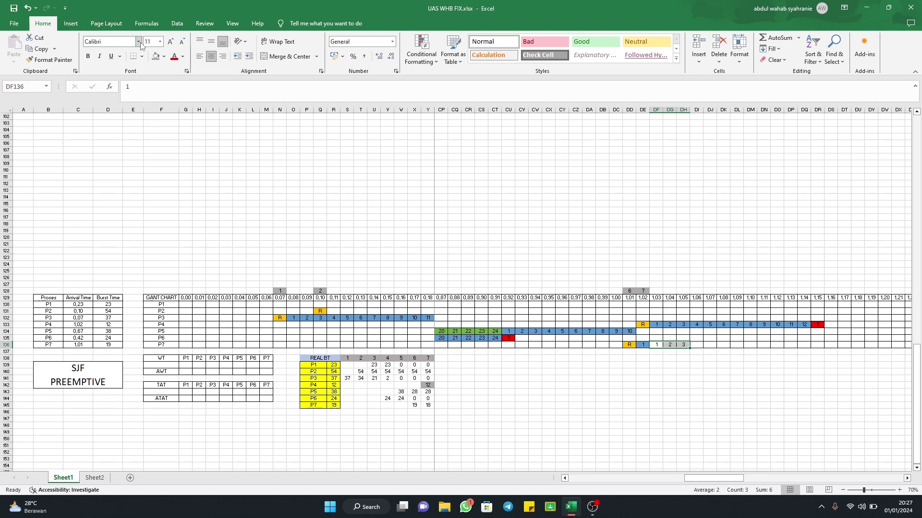
left_click(163, 56)
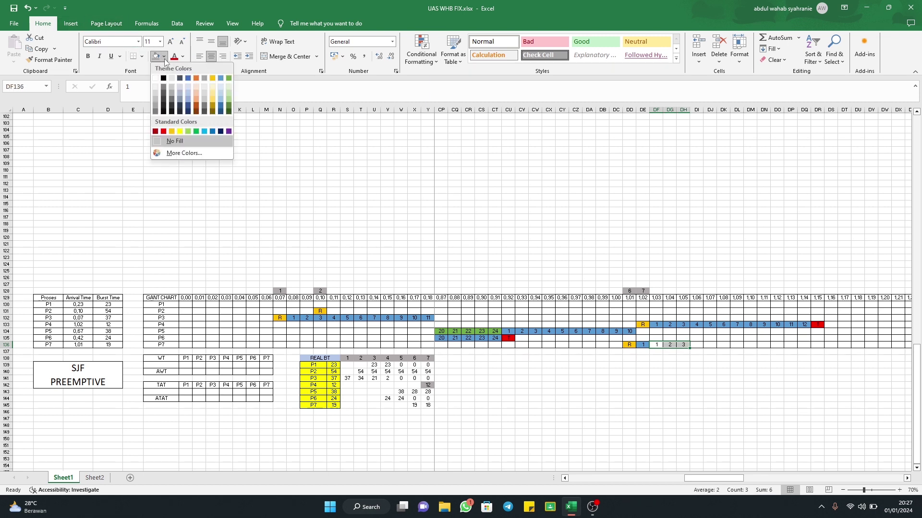
left_click(229, 78)
left_click_drag(691, 348, 810, 347)
left_click(801, 383)
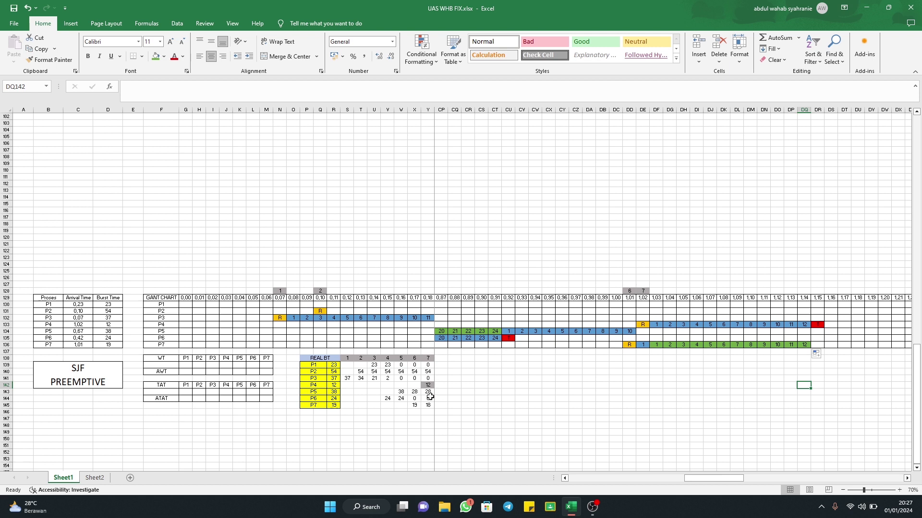
Resume P7's execution at time 1,15 with a copy of its blue execution cell set to 2.
left_click(644, 346)
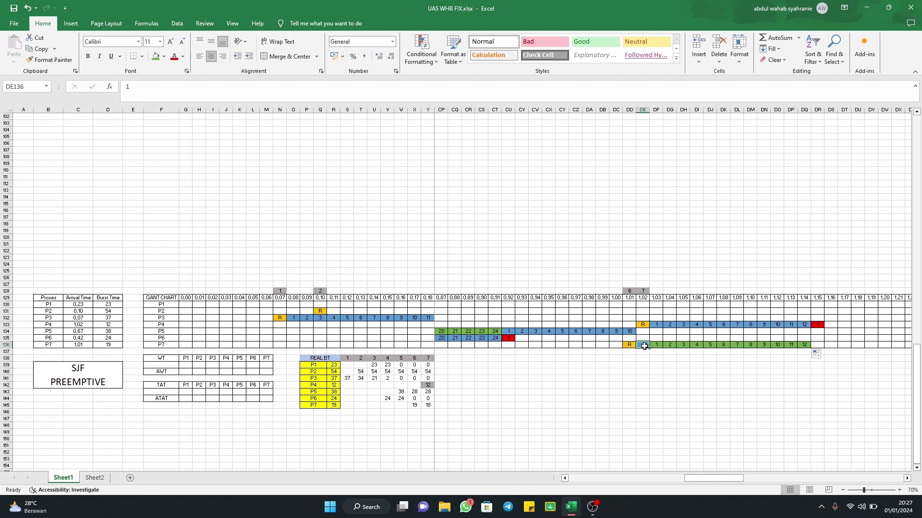
key("ctrl+c")
left_click(818, 345)
key("ctrl+v")
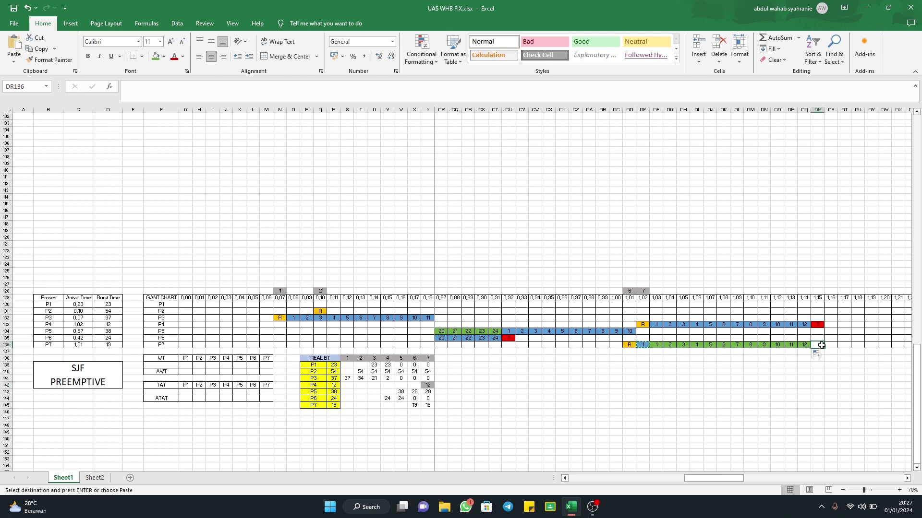
type("2")
key("Tab")
left_click(819, 344)
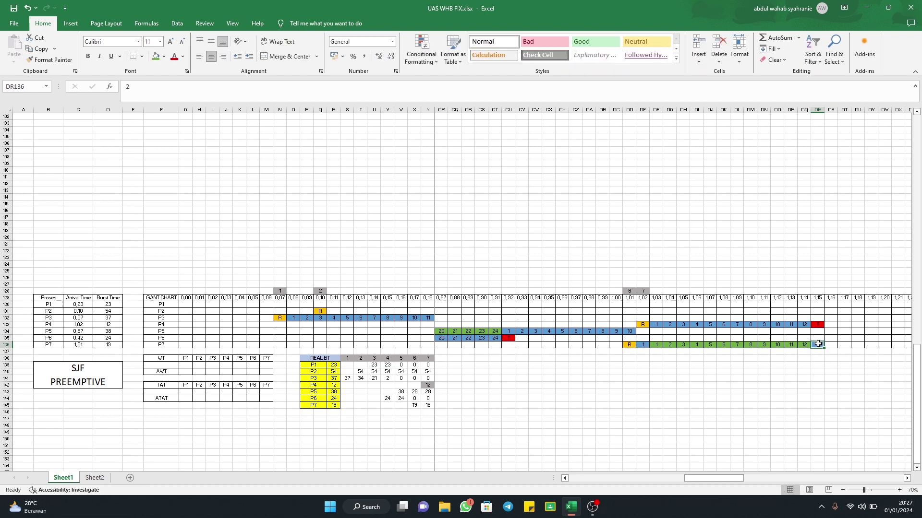
Number P7's resumed blue execution cells 2 and 3 at times 1,15 and 1,16.
left_click_drag(823, 349, 832, 344)
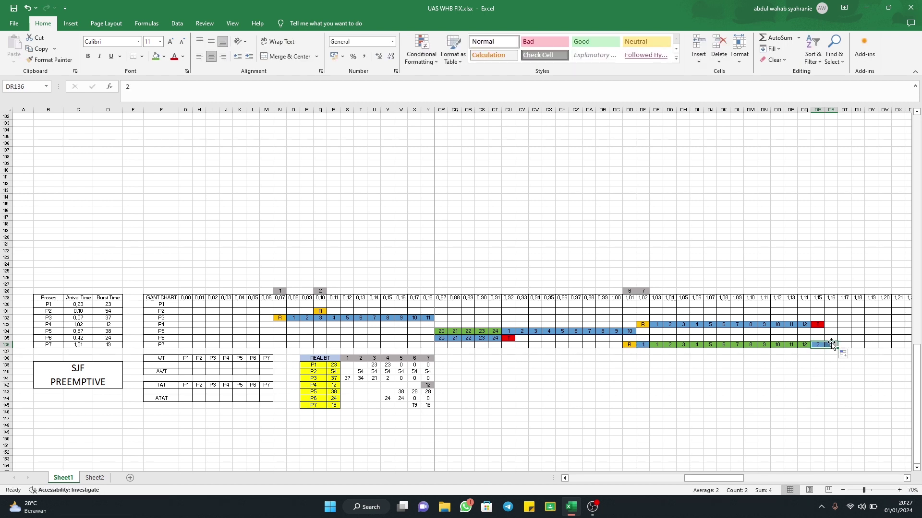
type("3")
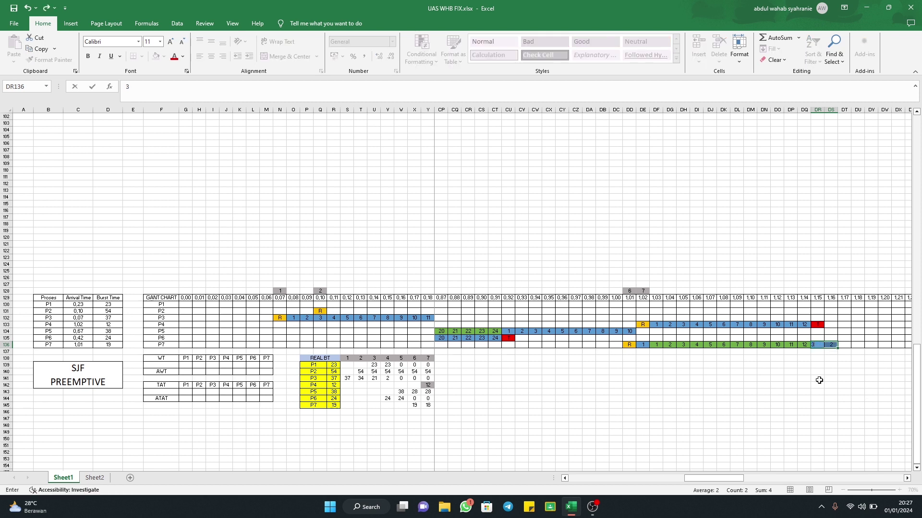
left_click(818, 379)
left_click(821, 345)
type("2")
key("Return")
left_click(829, 345)
type("3")
left_click(817, 386)
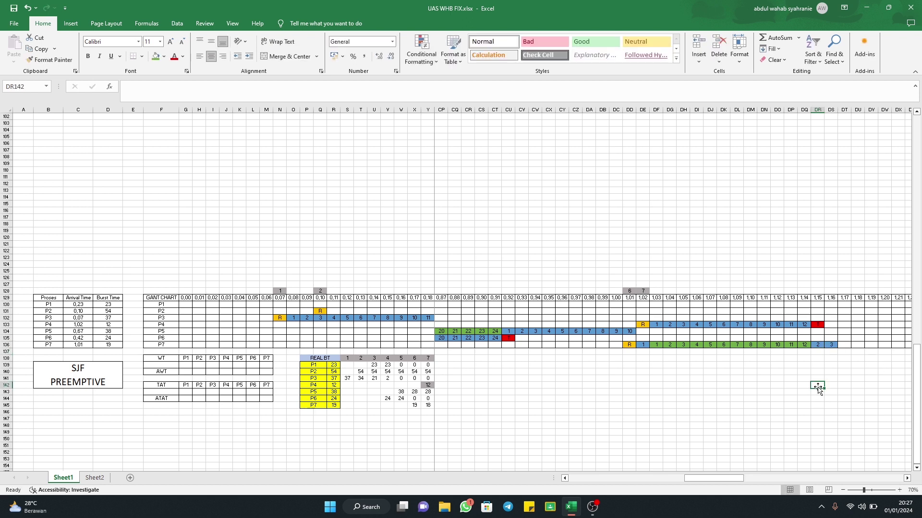
Extend P7's blue execution counts through 19, up to time 1,32.
left_click(642, 343)
type("1")
left_click(831, 346)
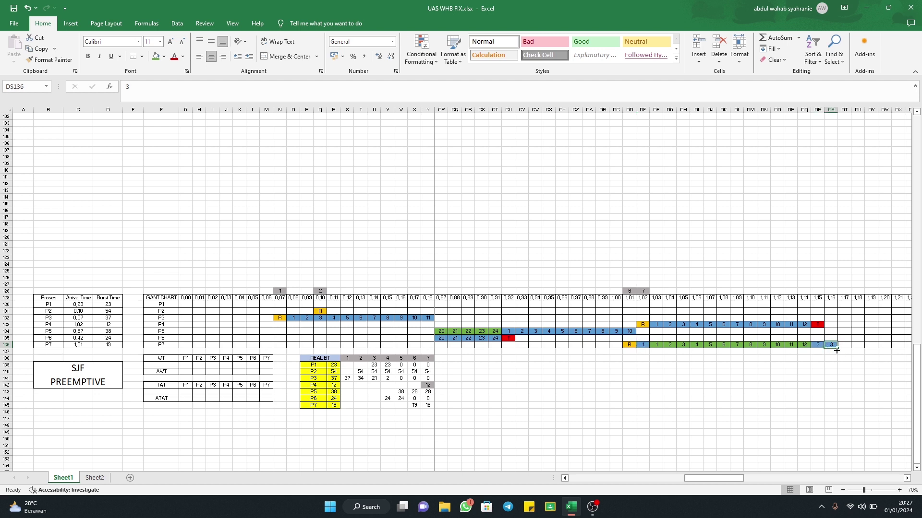
left_click_drag(815, 343, 730, 345)
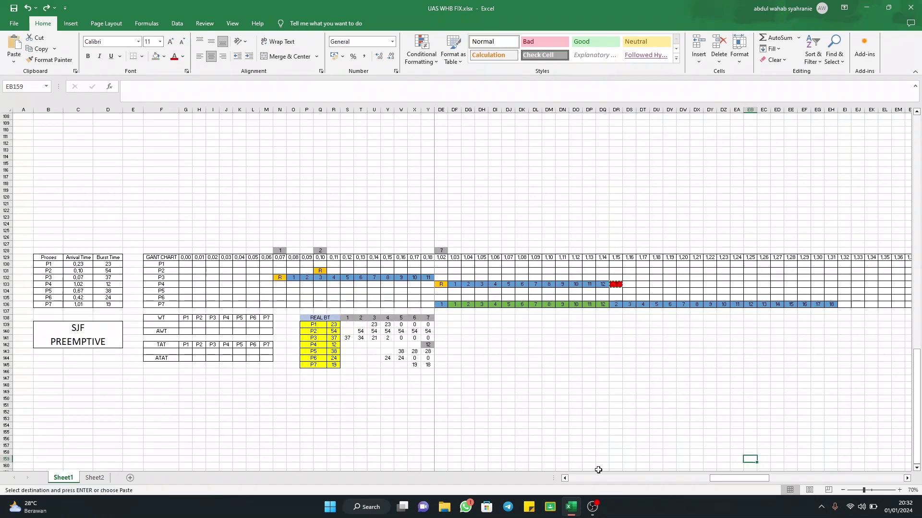
left_click_drag(725, 479, 740, 475)
left_click(753, 305)
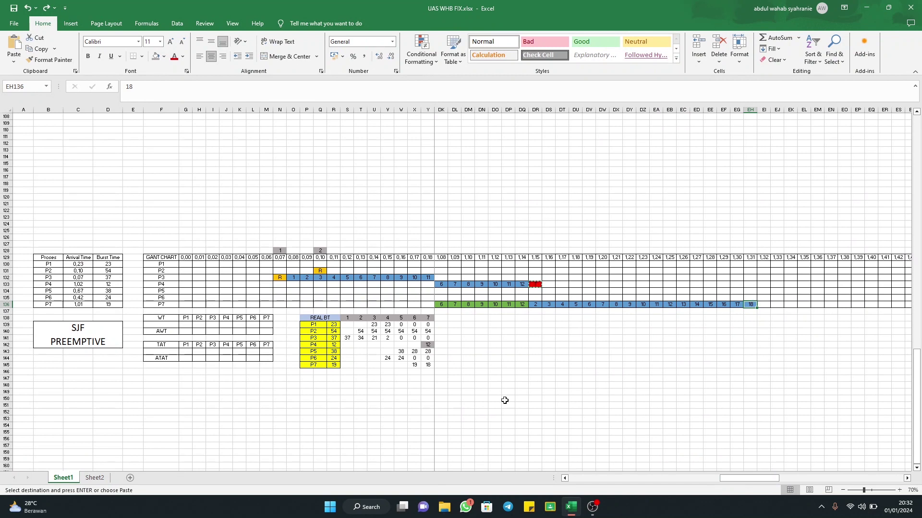
left_click(427, 366)
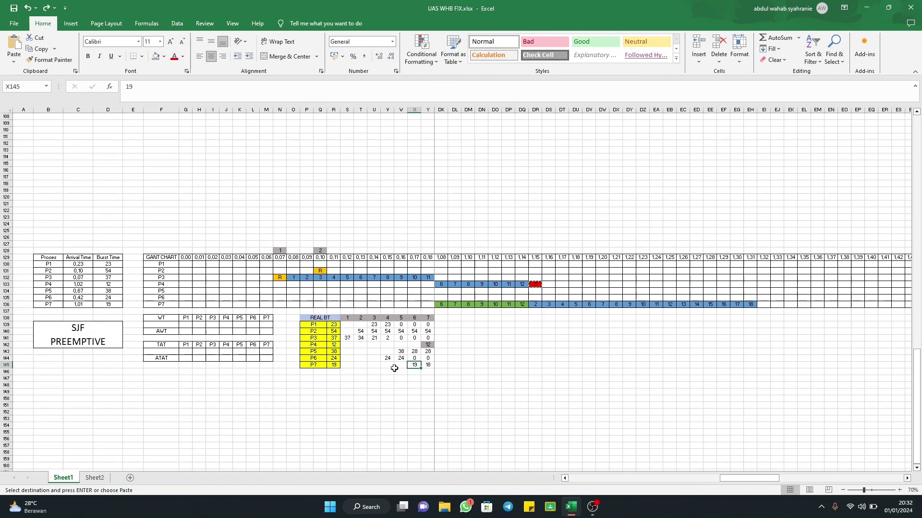
left_click(334, 365)
left_click_drag(739, 305, 765, 306)
Mark P7's finish with a T filled red at time 1,33.
left_click(777, 305)
type("T")
left_click(776, 303)
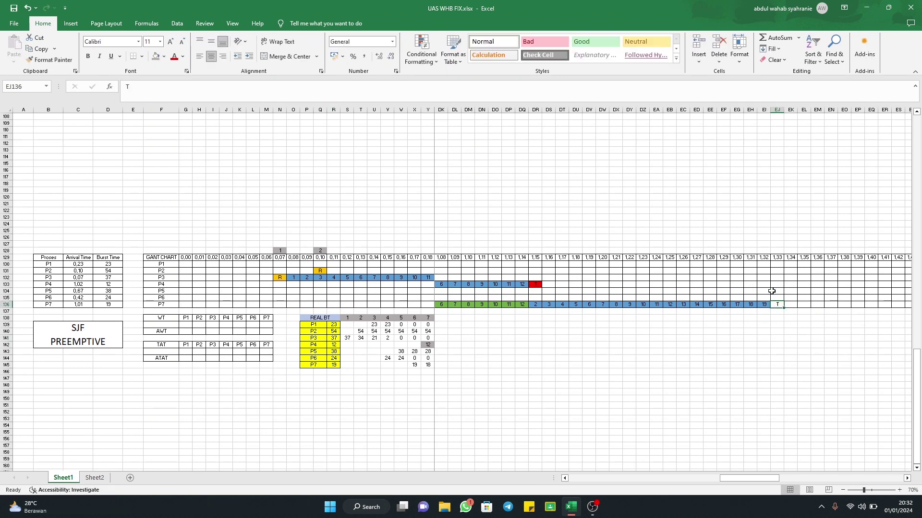
left_click(163, 56)
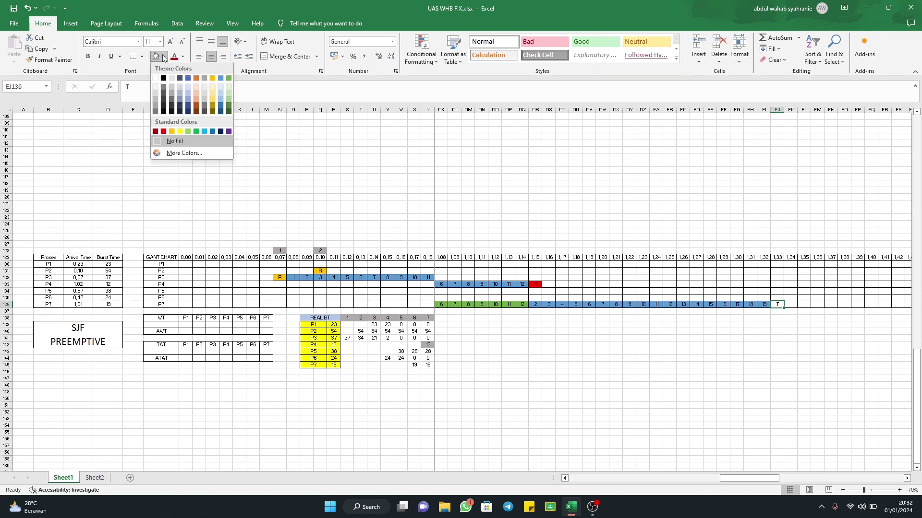
left_click(163, 132)
left_click(787, 391)
Shade P7's remaining burst time in column 7 of the REAL BT table grey.
left_click_drag(760, 481, 737, 477)
left_click(427, 366)
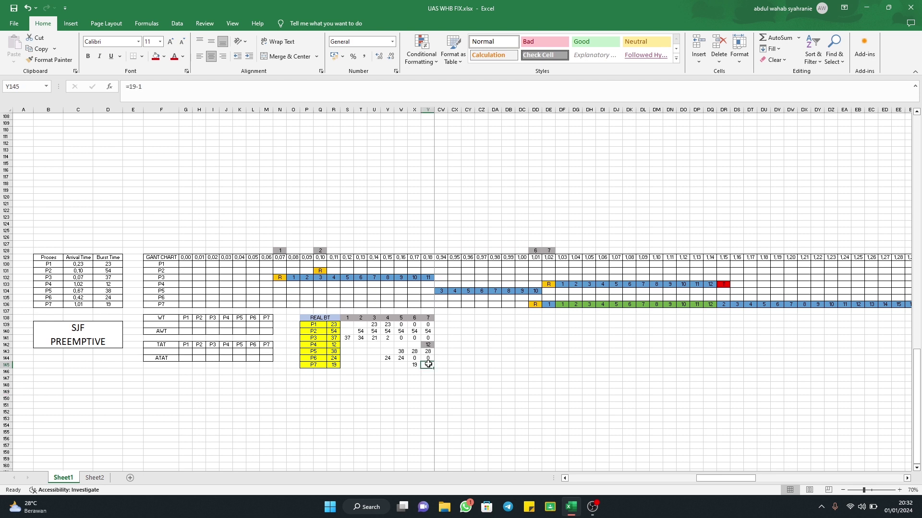
left_click(164, 56)
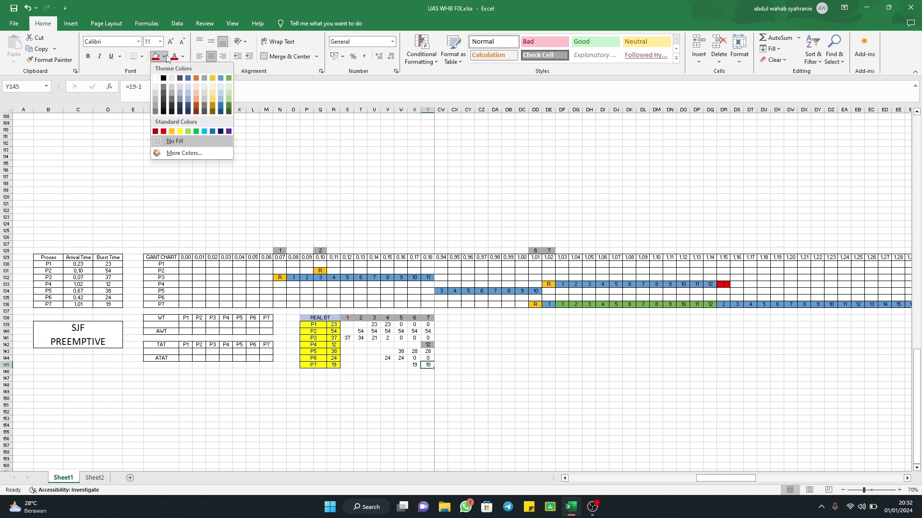
left_click(172, 94)
left_click(655, 421)
Compare P5's and P2's remaining burst times and copy P7's first two green waiting cells into P5's row at times 1,02 and 1,03.
left_click_drag(735, 478, 712, 477)
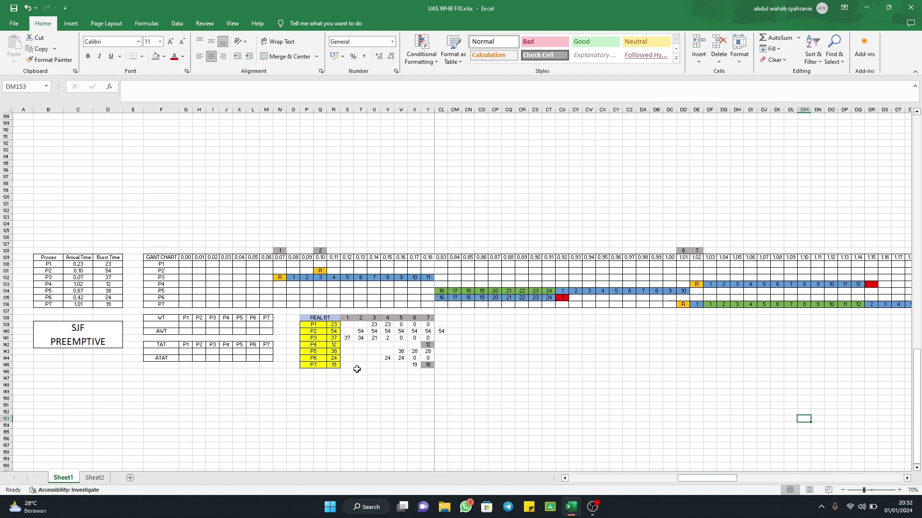
left_click(429, 351)
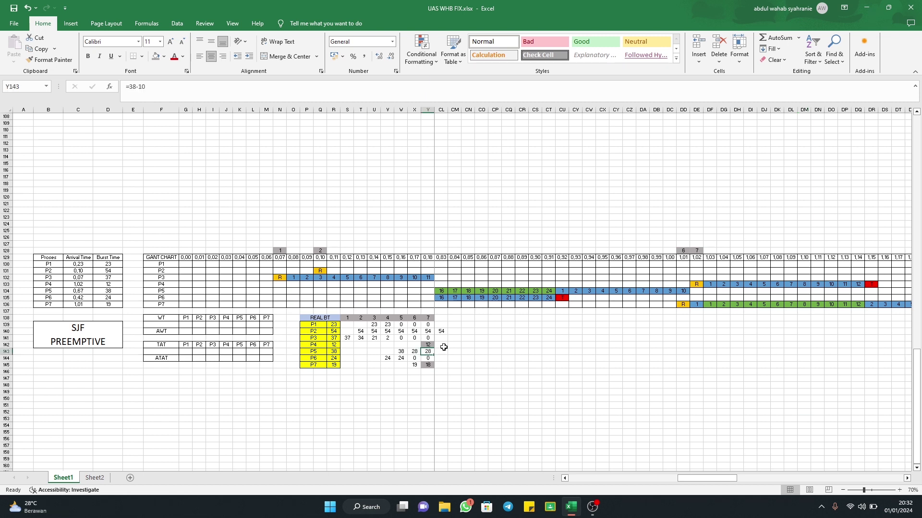
left_click(427, 332)
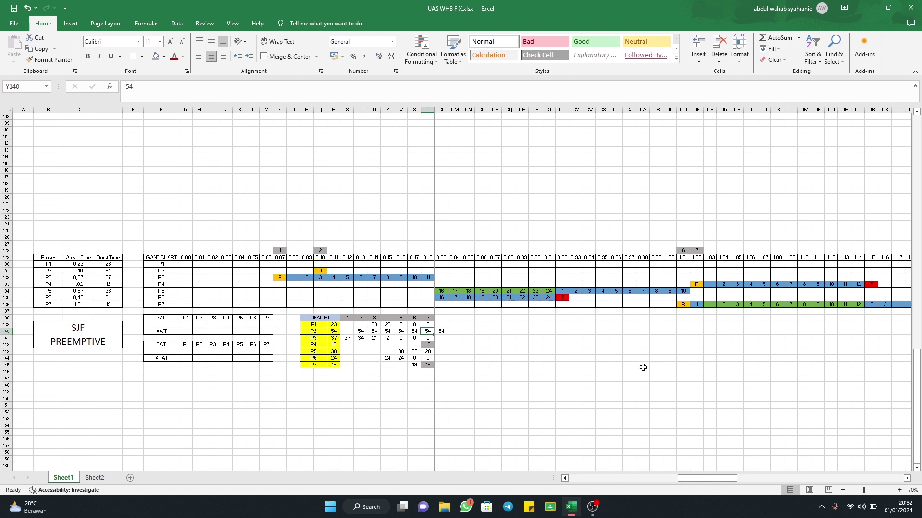
left_click(424, 352)
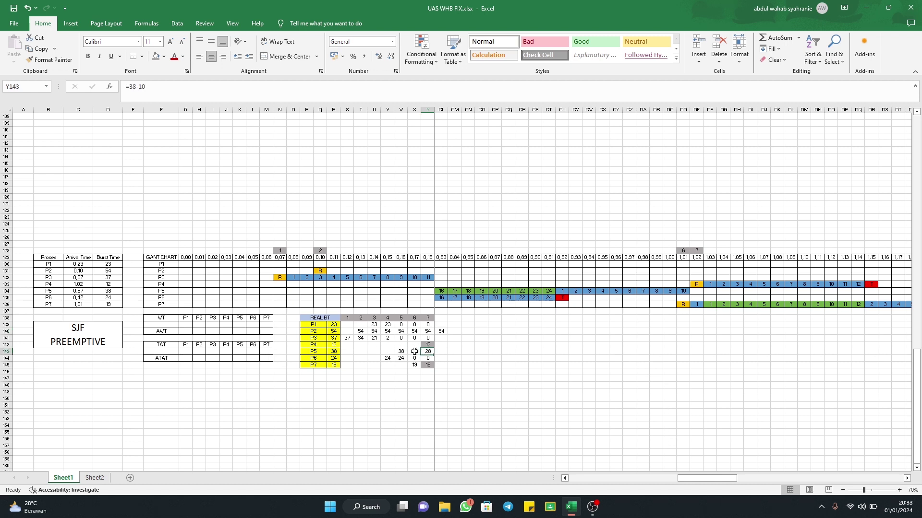
mouse_move(725, 476)
left_mouse_down()
mouse_move(745, 471)
mouse_move(724, 462)
left_mouse_up()
left_click_drag(504, 289, 696, 306)
left_click(710, 291)
key("ctrl+c")
left_click(667, 291)
key("ctrl+v")
left_click(697, 358)
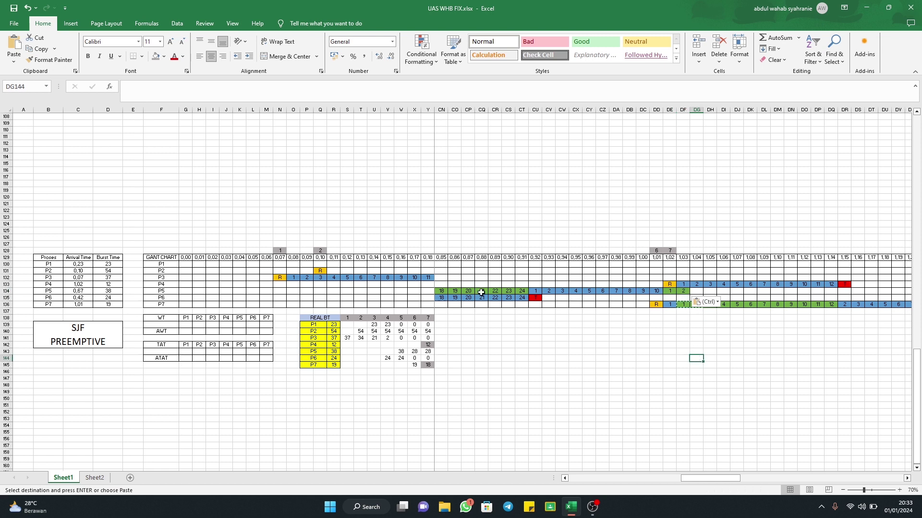
Renumber P5's two new waiting cells 25 and 26 and extend the counts through 55, up to time 1,32.
left_click(523, 291)
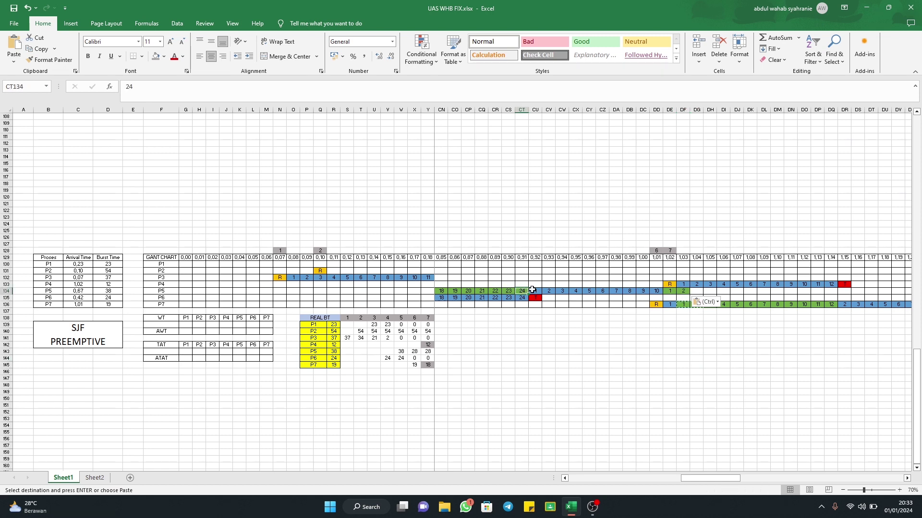
left_click_drag(509, 291, 523, 291)
left_click(670, 291)
type("25")
key("Tab")
type("26")
left_click(669, 325)
left_click_drag(670, 292, 873, 291)
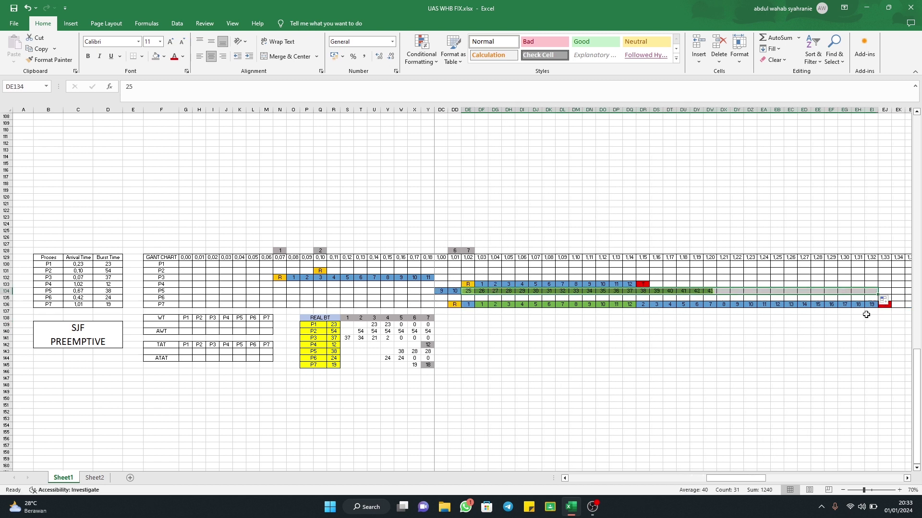
left_click(780, 420)
Continue P5's execution with counts 11 and 12 at times 1,33 and 1,34.
left_click_drag(749, 478, 730, 477)
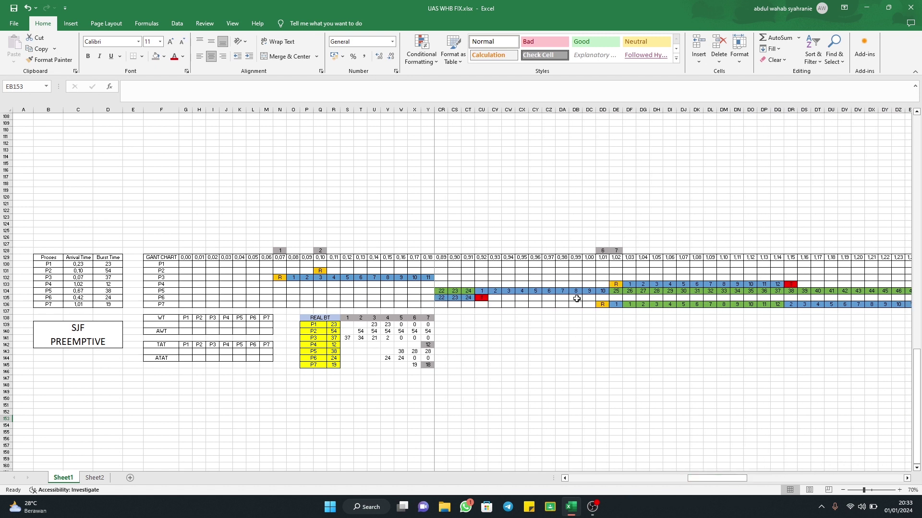
left_click_drag(581, 291, 596, 290)
left_click(601, 291)
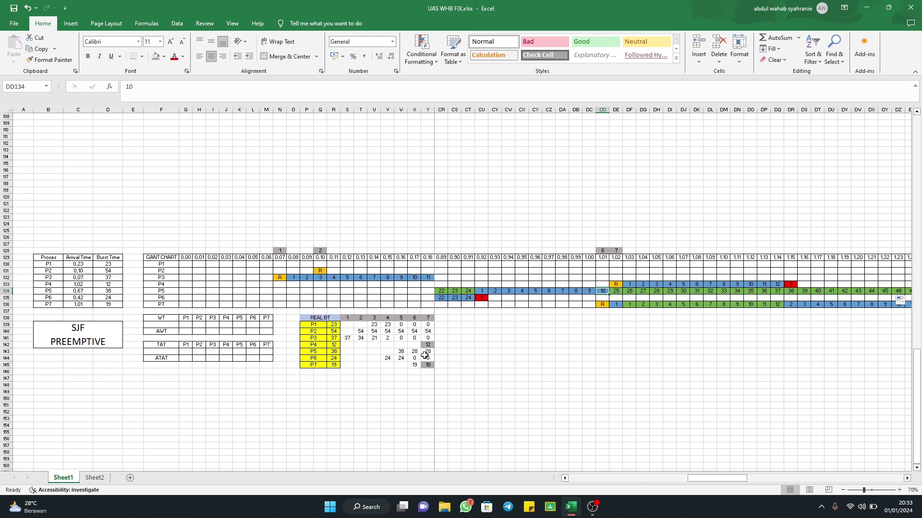
left_click(401, 352)
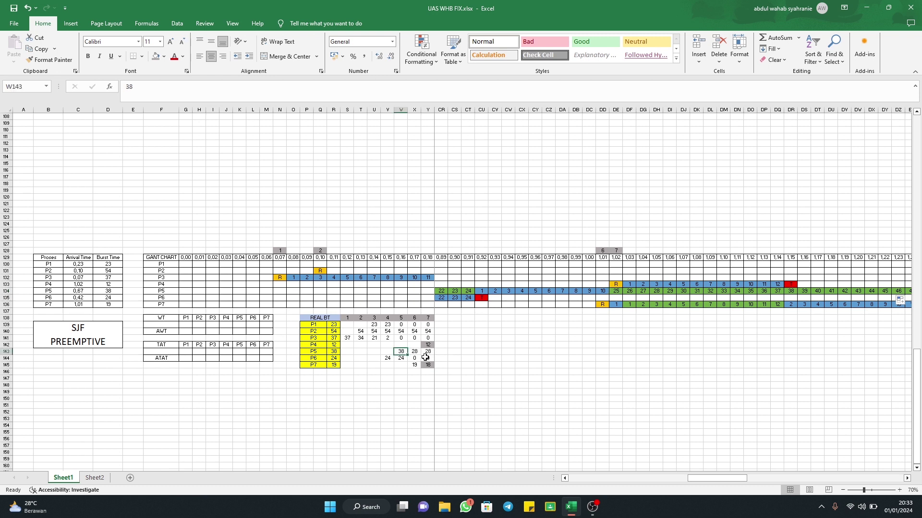
left_click_drag(735, 479, 756, 473)
left_click(884, 292)
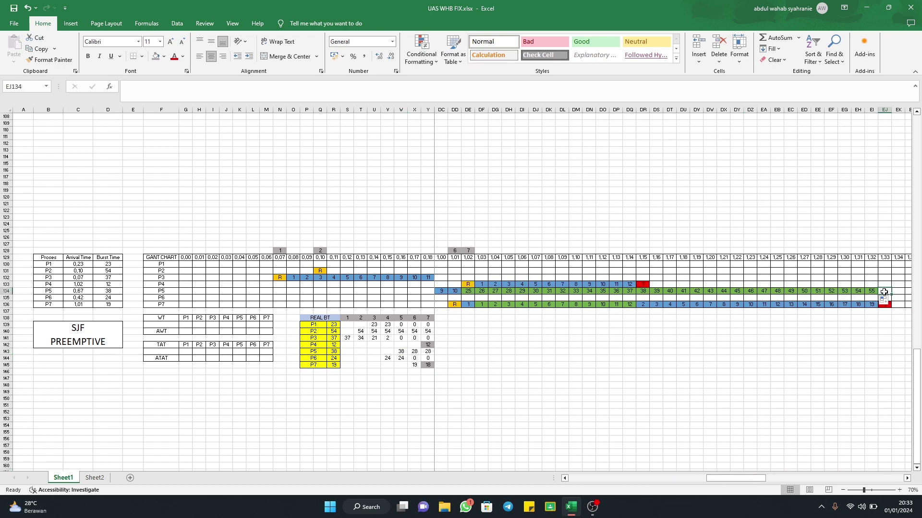
type("11")
left_click(897, 290)
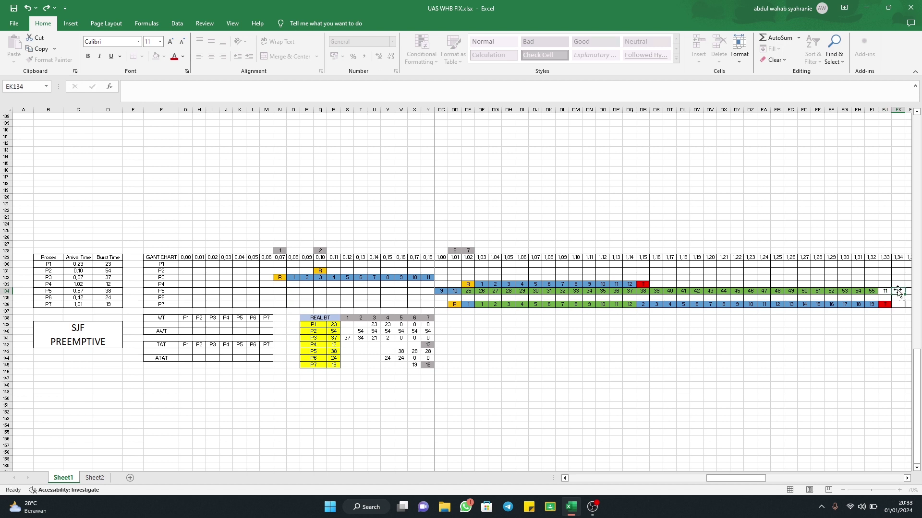
type("13")
left_click(871, 324)
Fill P5's two new execution cells blue and extend the counts through 38, up to time 1,60.
left_click_drag(885, 291, 897, 291)
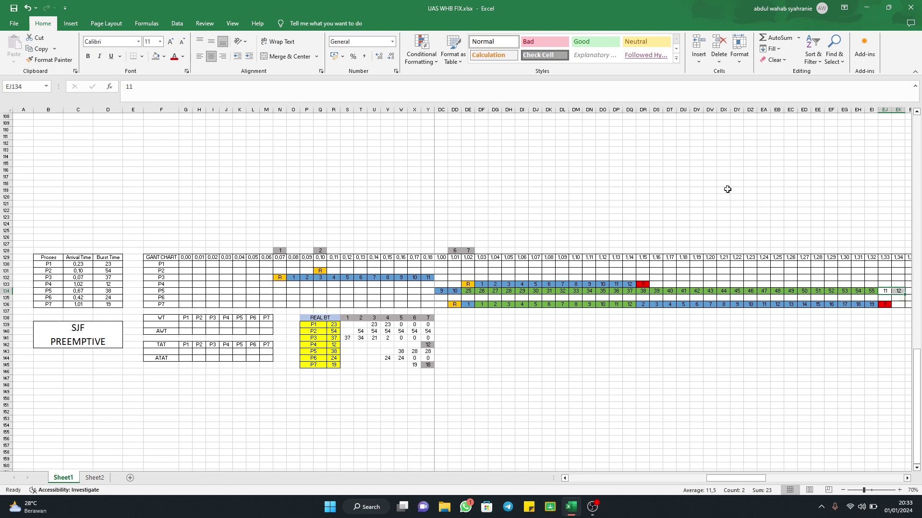
left_click(164, 56)
left_click(192, 110)
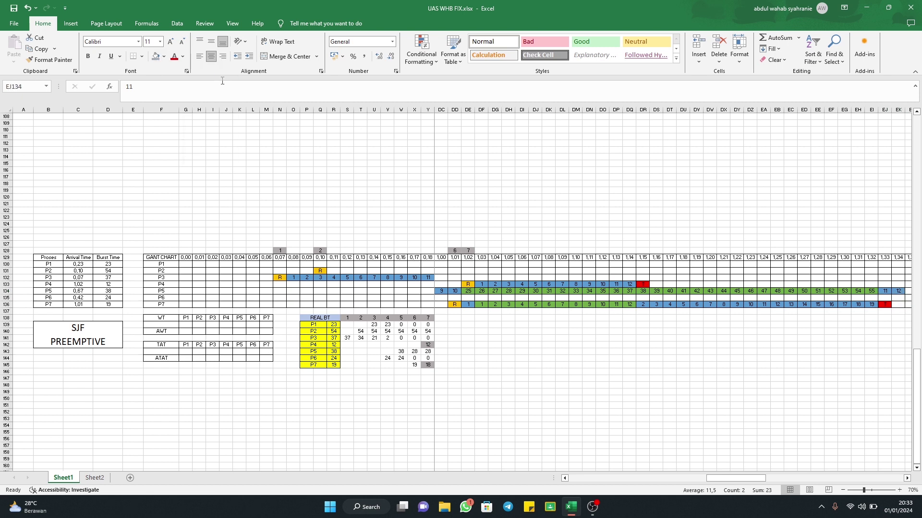
key("F2")
left_click(747, 443)
left_click_drag(743, 478, 770, 474)
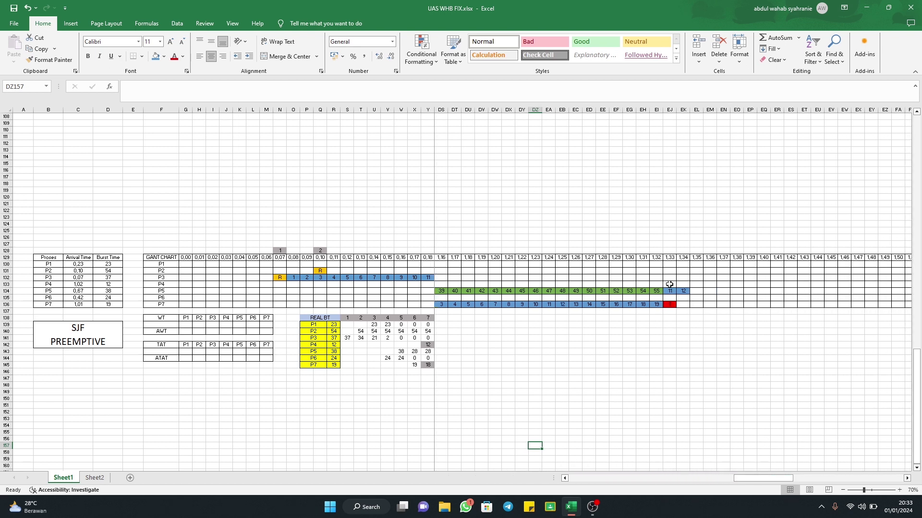
left_click_drag(669, 289, 888, 292)
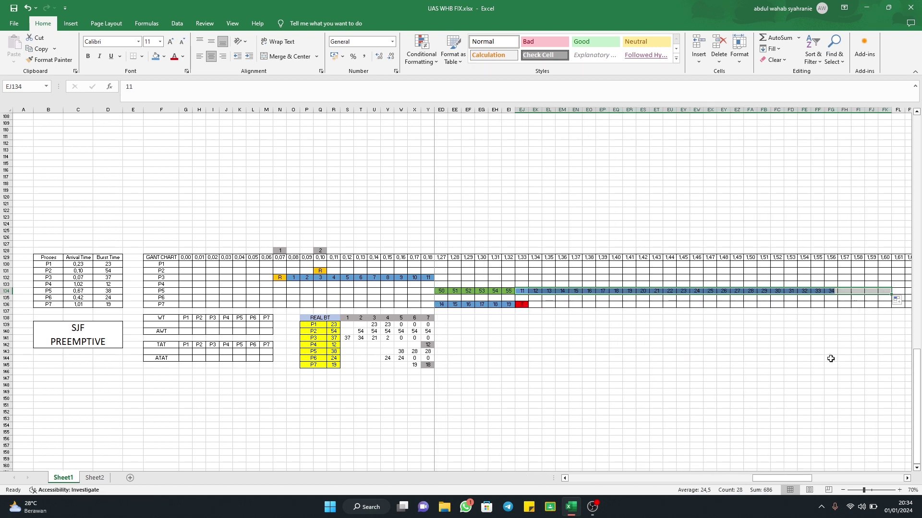
left_click(871, 352)
Copy P7's red finish mark into P5's row at time 1,61.
left_click(520, 304)
key("ctrl+c")
left_click(898, 291)
key("ctrl+v")
left_click(831, 385)
Shade P5's remaining burst time in column 7 of the REAL BT table grey.
left_click(429, 352)
left_click(163, 57)
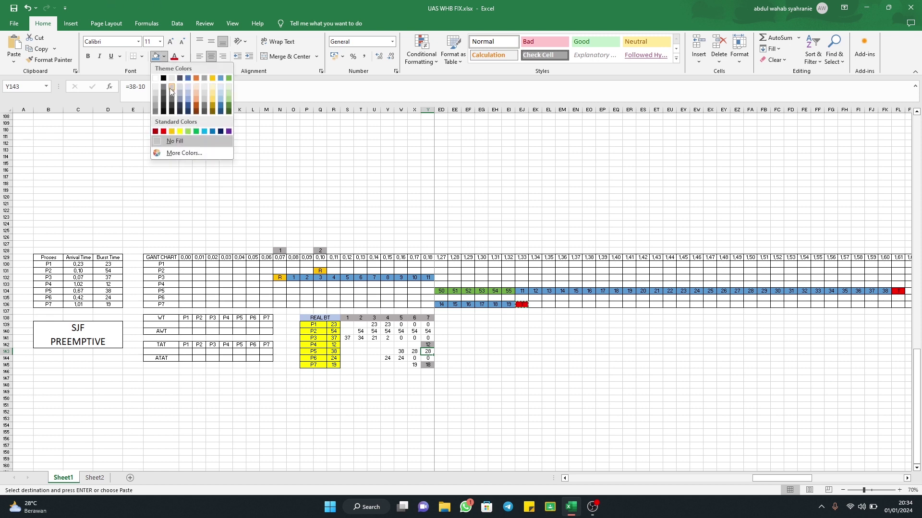
left_click(171, 91)
left_click(547, 306)
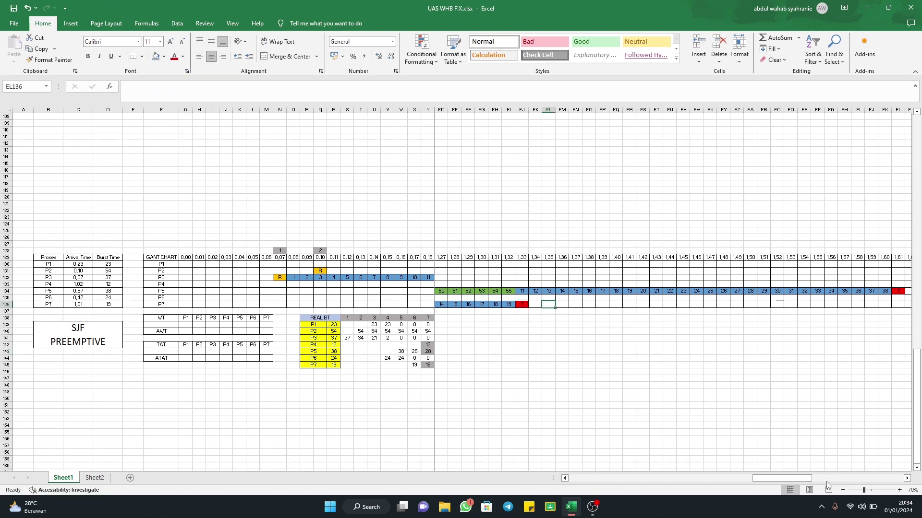
Copy P1's waiting counts 1 to 4 into P2's row from time 0,11 and extend them through 150, up to time 1,60.
left_click_drag(795, 478, 595, 469)
left_click_drag(524, 458, 502, 456)
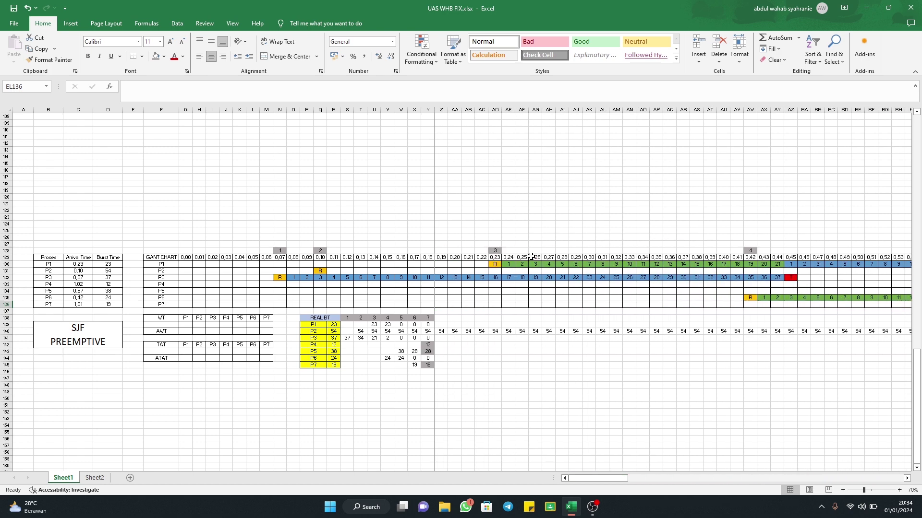
left_click_drag(509, 264, 549, 265)
key("ctrl+c")
left_click(333, 270)
key("ctrl+v")
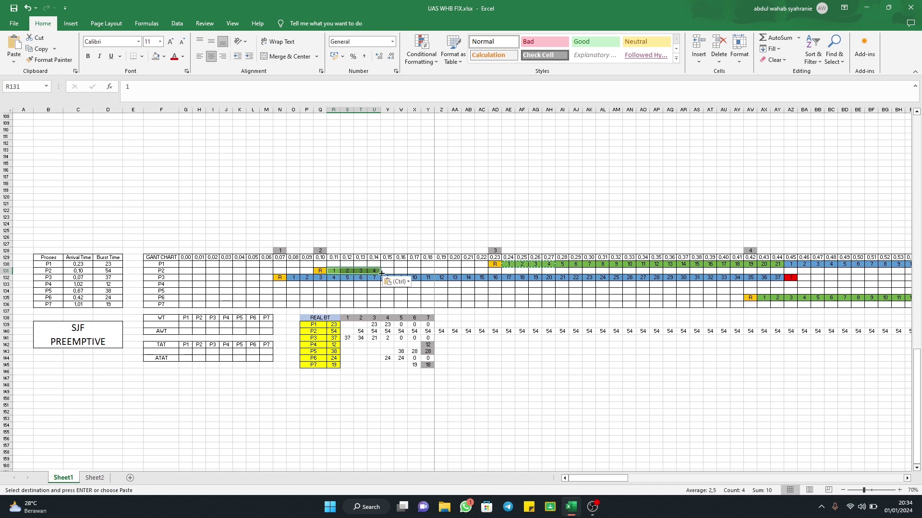
left_click_drag(389, 275, 699, 279)
left_click(763, 281)
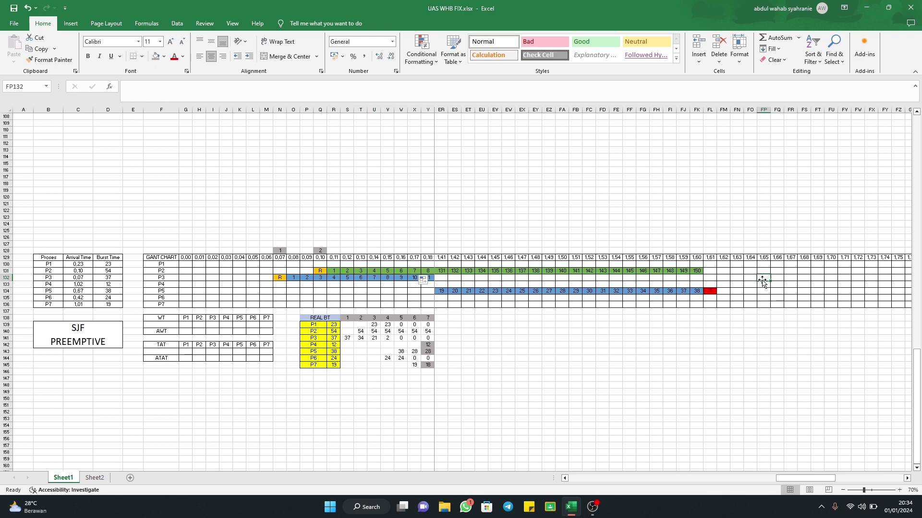
Copy P3's execution counts 1 to 4 into P2's row from time 1,61 and extend them through 54, up to time 2,14.
left_click_drag(292, 277, 334, 277)
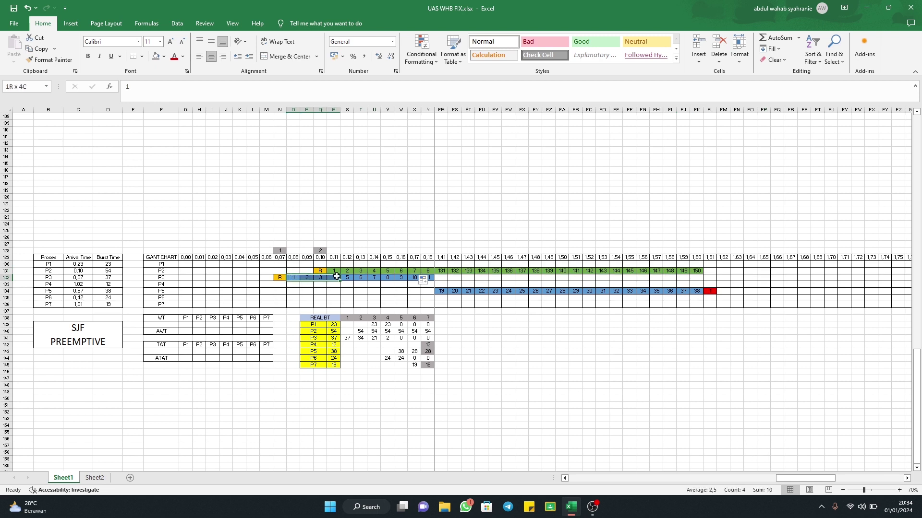
key("ctrl+c")
left_click(711, 272)
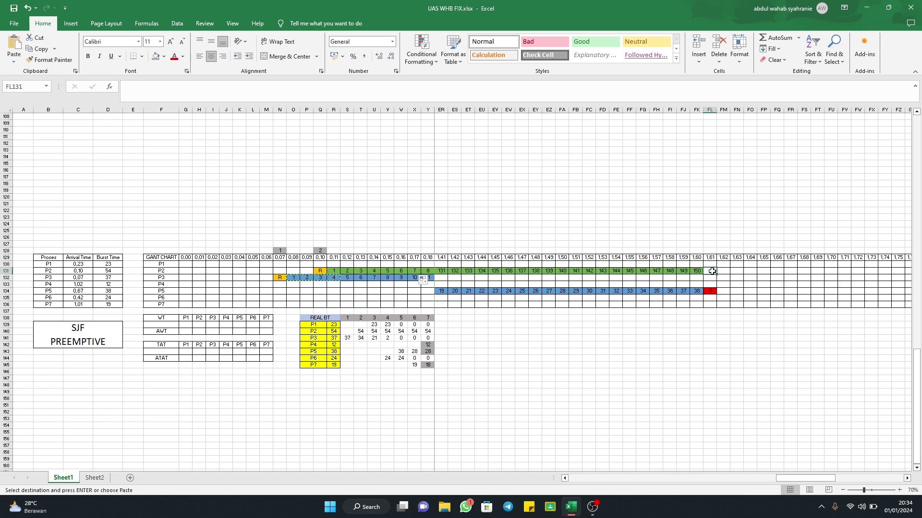
key("ctrl+v")
left_click_drag(778, 275, 878, 279)
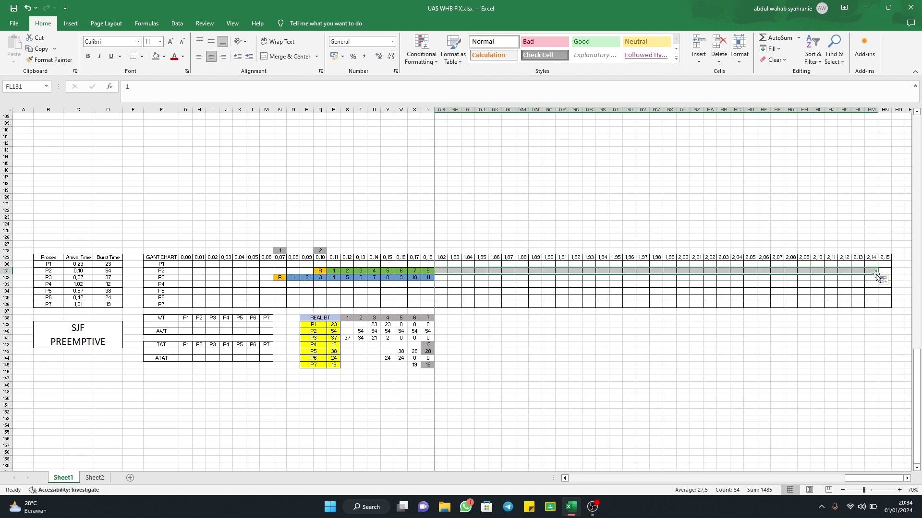
Copy P5's red finish mark into P2's row at time 2,15.
left_click_drag(863, 479, 902, 472)
left_click(697, 289)
key("ctrl+c")
left_click(898, 270)
left_click(862, 354)
left_click_drag(860, 478, 546, 440)
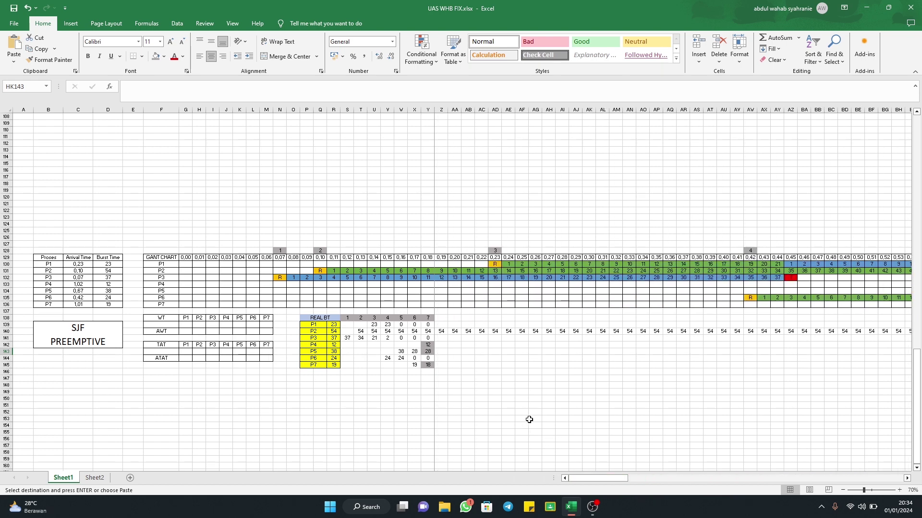
Unfreeze the current panes and freeze the sheet at column N so columns A to M stay fixed.
left_click(440, 108)
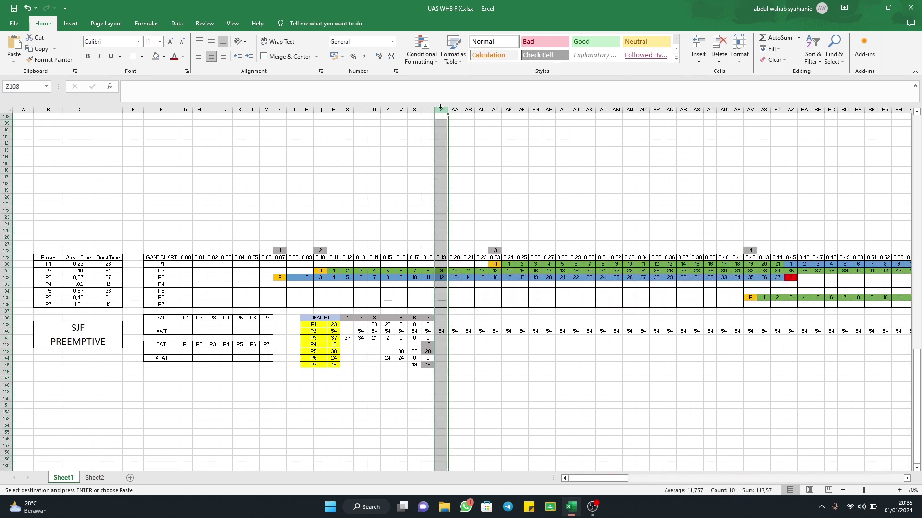
left_click(232, 24)
left_click(466, 53)
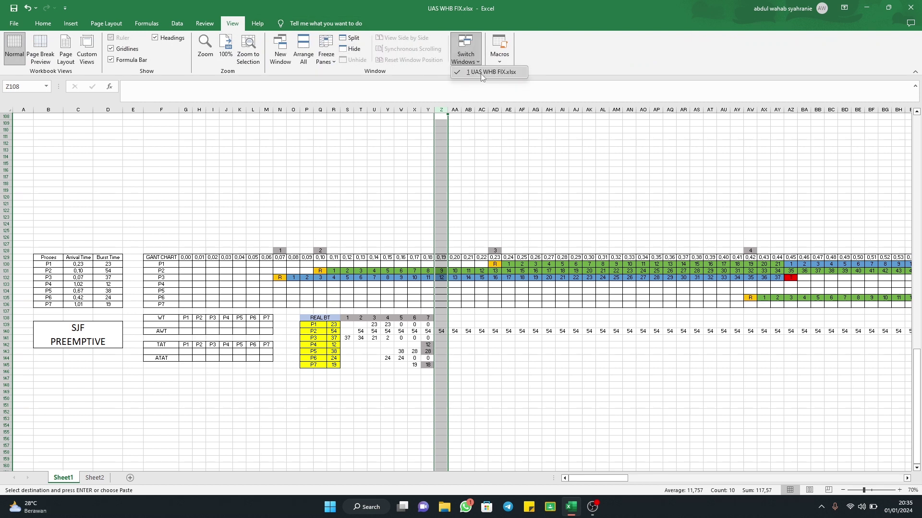
left_click(326, 60)
left_click(374, 82)
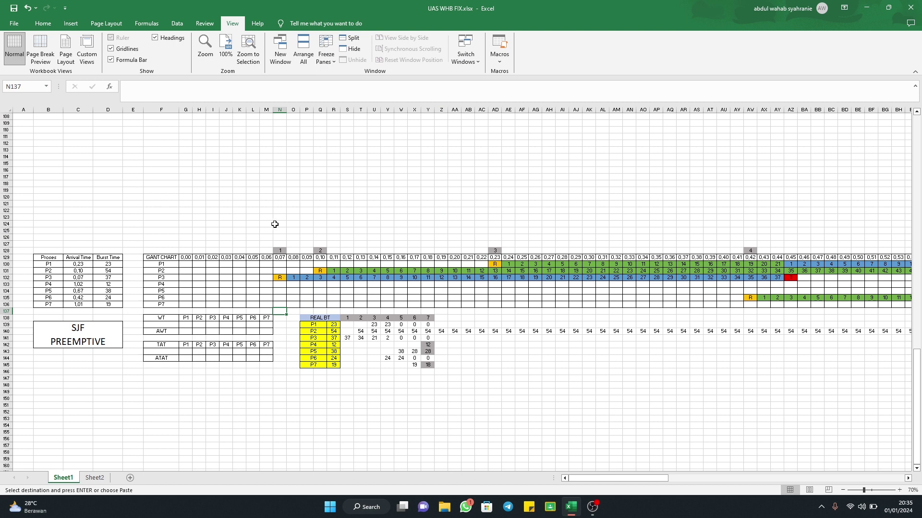
left_click(278, 110)
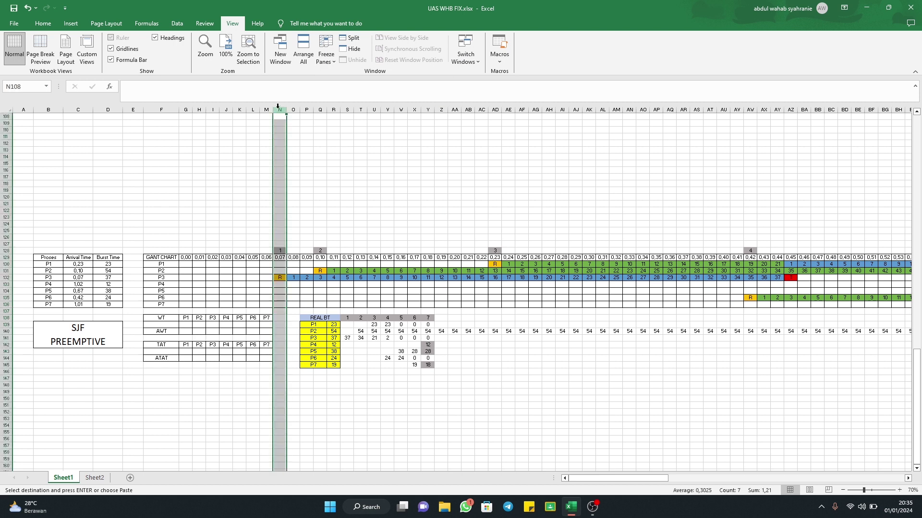
left_click(335, 57)
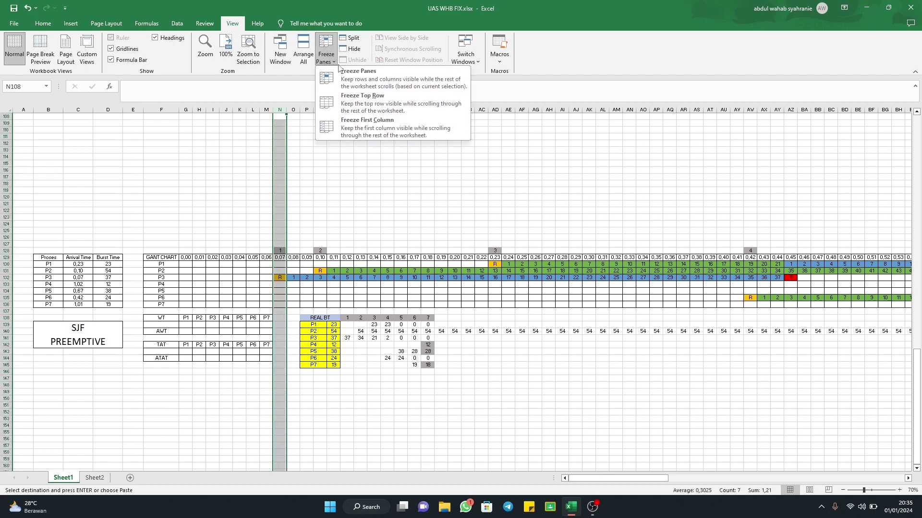
left_click(361, 96)
left_click(575, 452)
left_click_drag(622, 476, 622, 476)
Look up P1's last waiting count in the Gantt chart and enter 21 as P1's waiting time in the WT table.
left_click(190, 325)
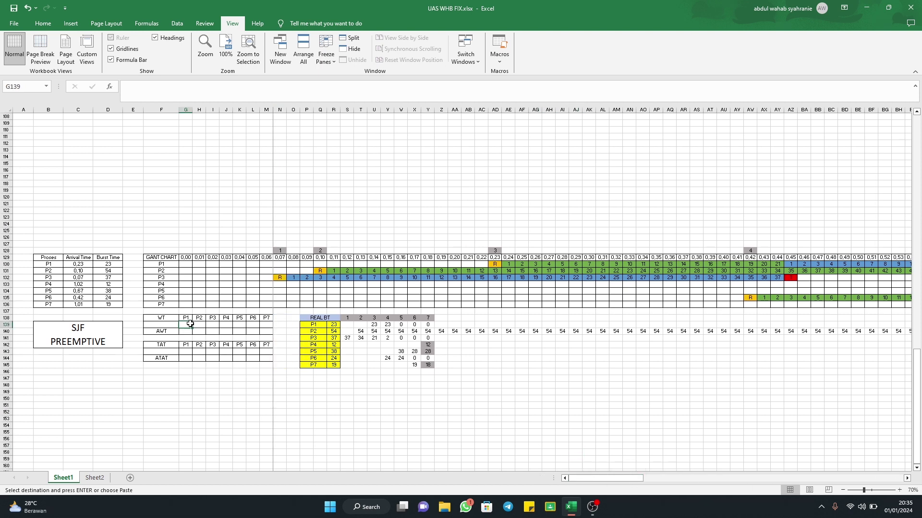
left_click(779, 264)
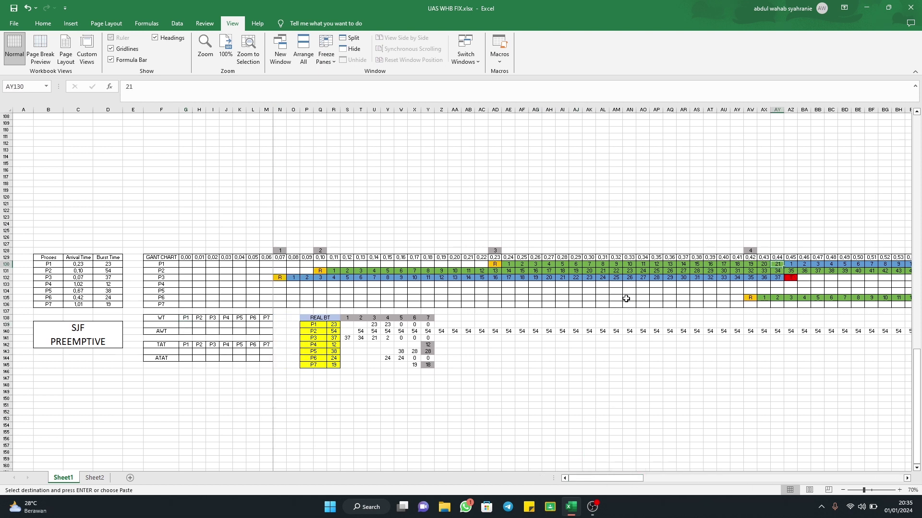
left_click_drag(610, 478, 432, 456)
left_click(186, 323)
type("21")
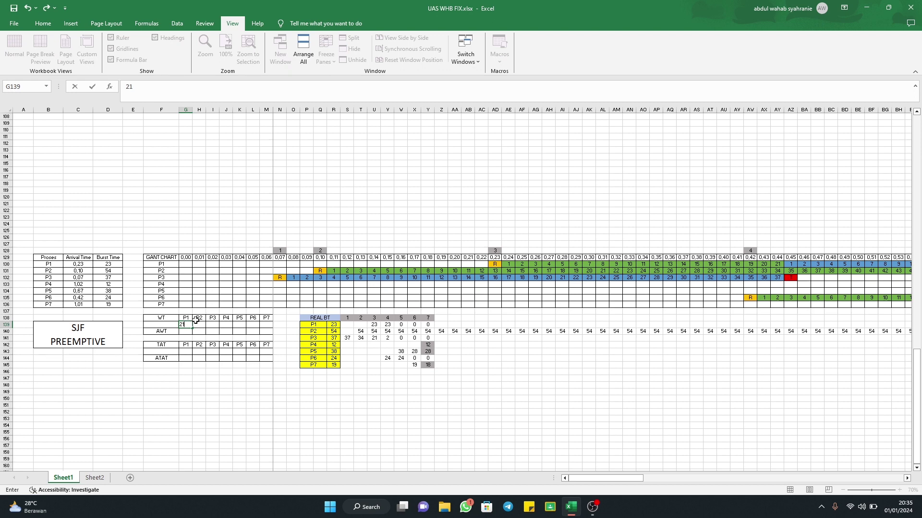
key("Tab")
Look up P2's last waiting count in the Gantt chart and enter 150 as P2's waiting time.
left_click_drag(627, 478, 881, 476)
left_click(645, 271)
left_click_drag(723, 472, 243, 387)
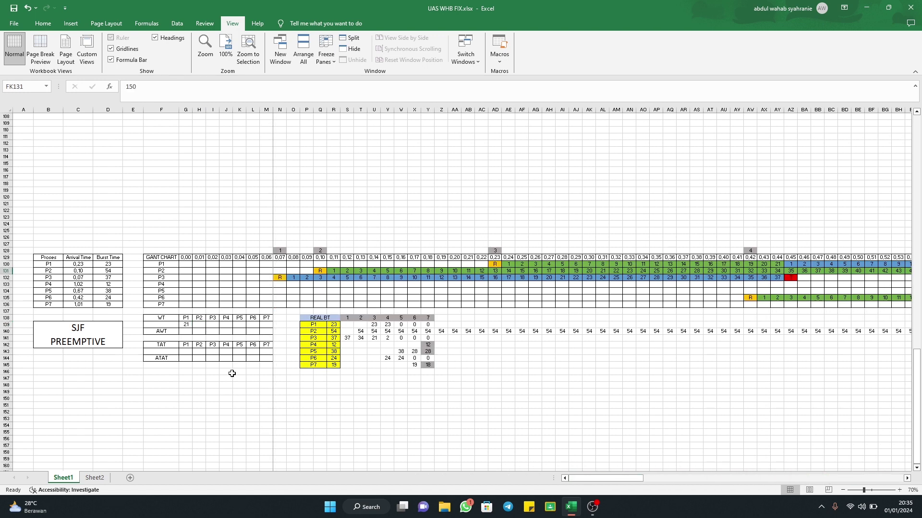
left_click(200, 324)
type("15")
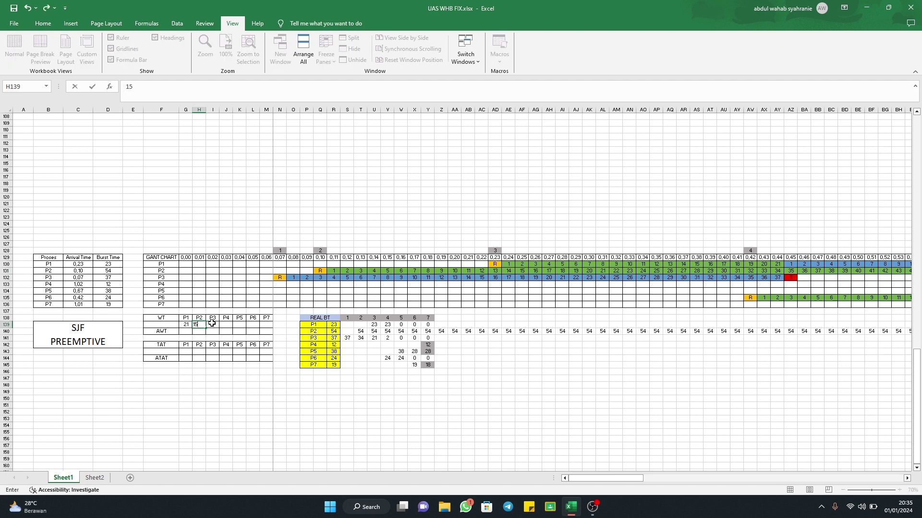
type("0")
key("Tab")
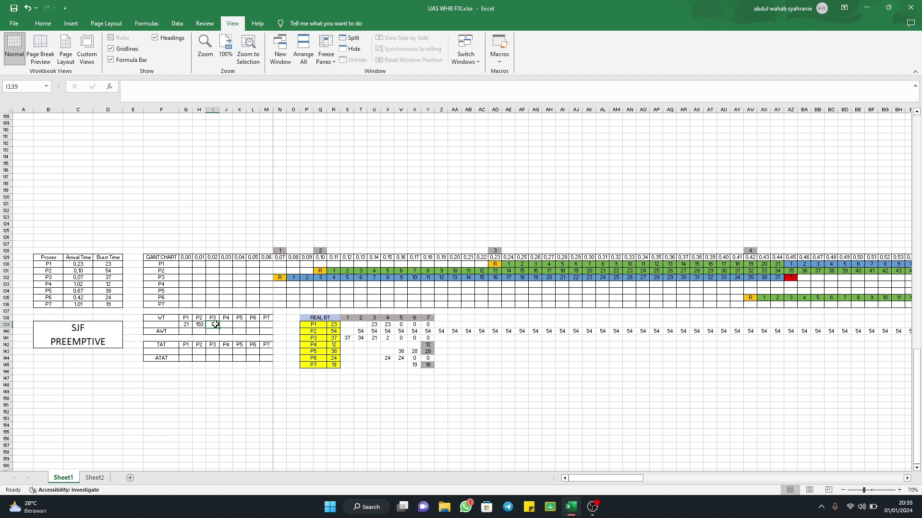
Enter 0 as the waiting time of both P3 and P4 in the WT table.
type("0")
key("Tab")
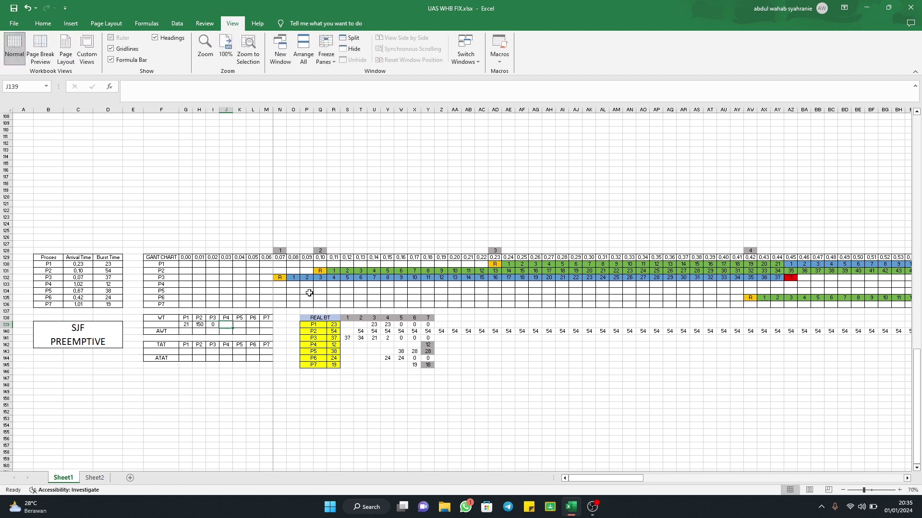
left_click_drag(617, 479, 742, 479)
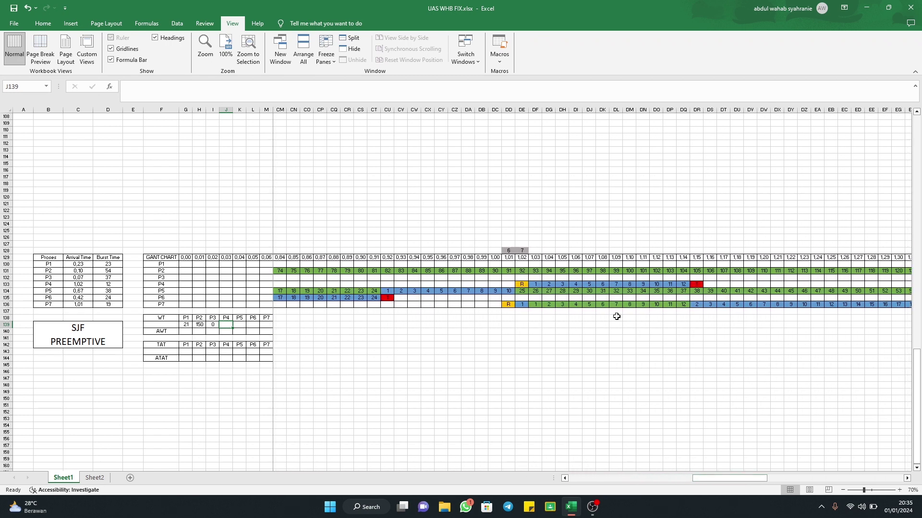
type("0")
left_click(240, 324)
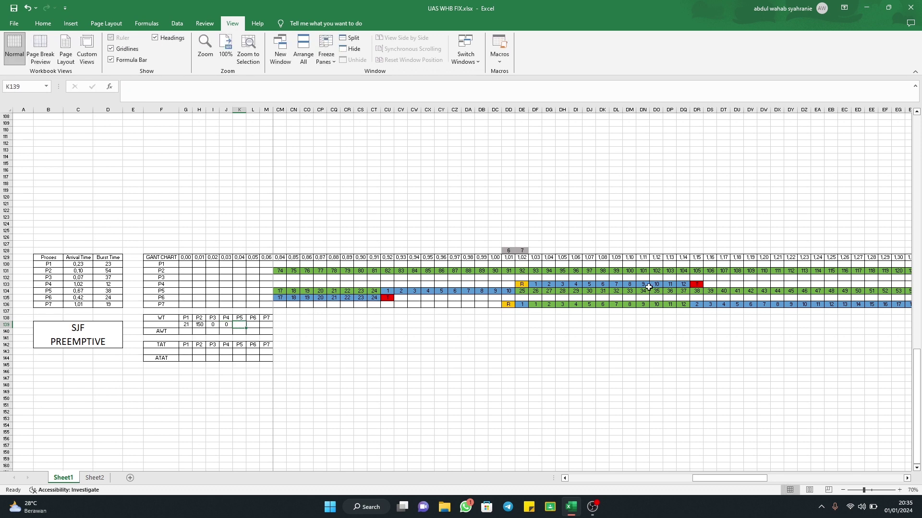
Look up P5's last waiting count in the Gantt chart and enter 55 as P5's waiting time.
left_click_drag(707, 478, 679, 477)
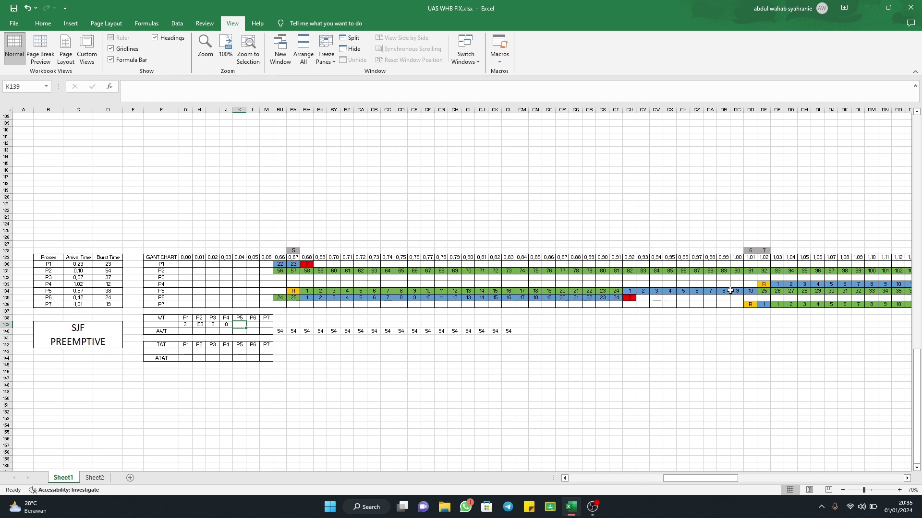
left_click_drag(701, 477, 793, 480)
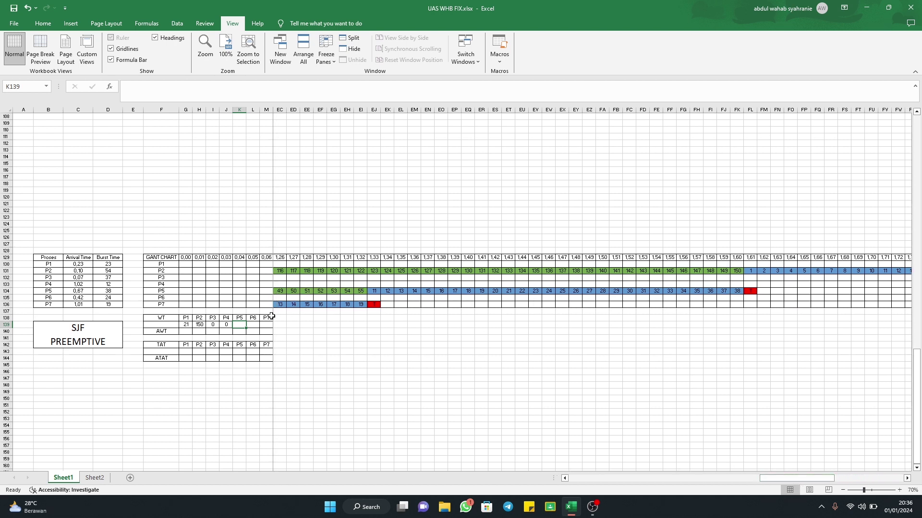
type("55")
key("Tab")
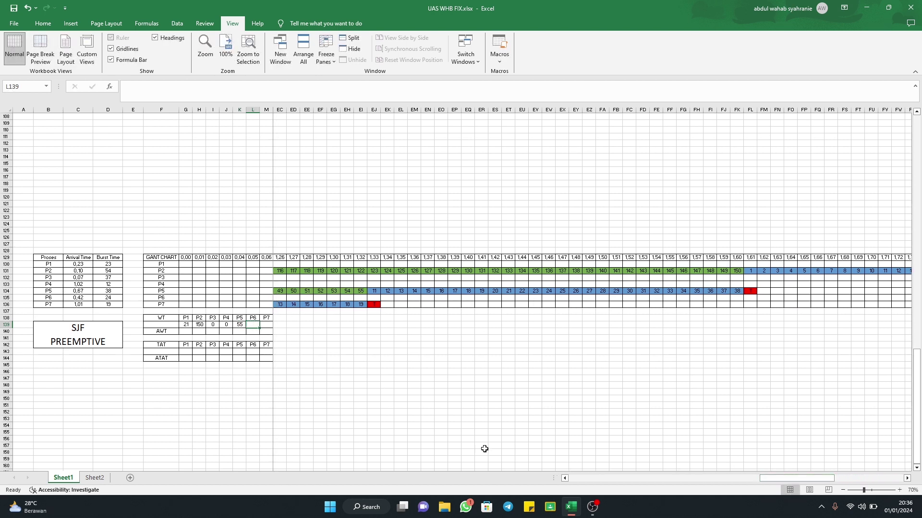
Enter the waiting times 25 for P6 and 12 for P7 from their last waiting counts in the Gantt chart.
left_click_drag(795, 478, 653, 461)
left_click(667, 298)
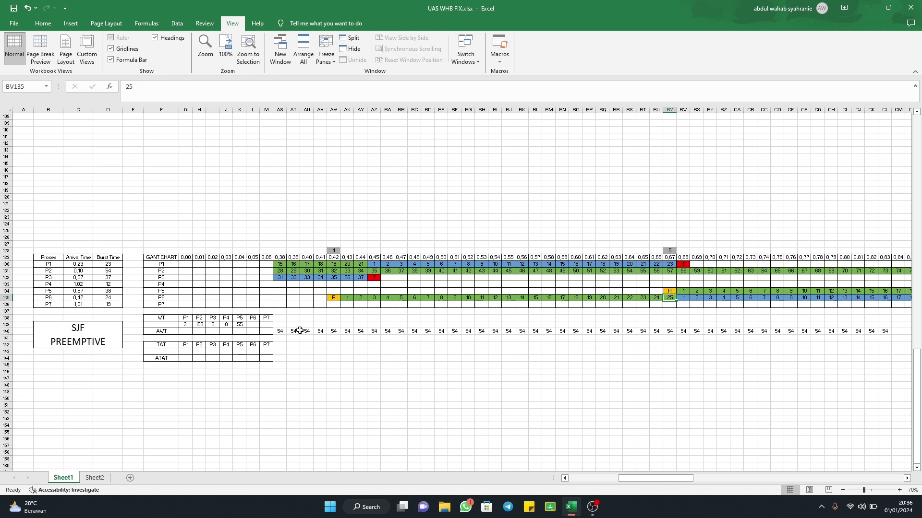
left_click(255, 326)
type("25")
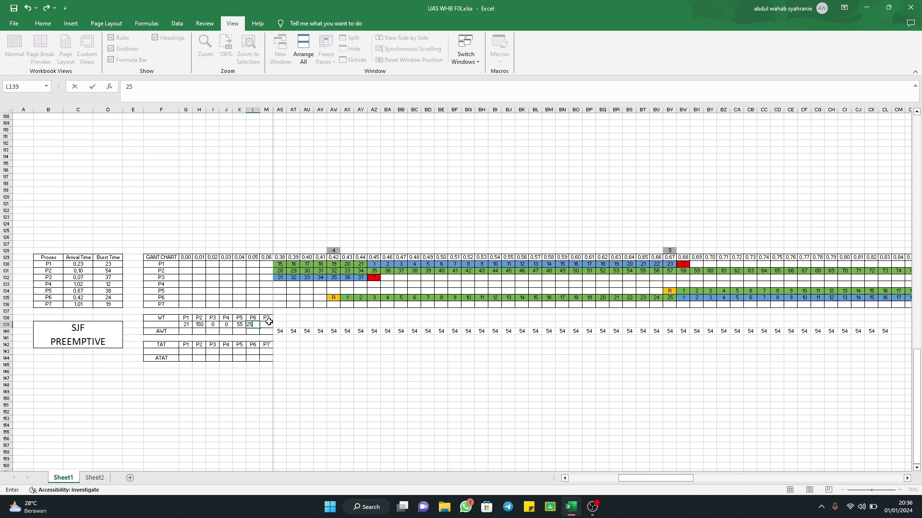
left_click(268, 322)
left_click_drag(649, 476, 727, 477)
type("12")
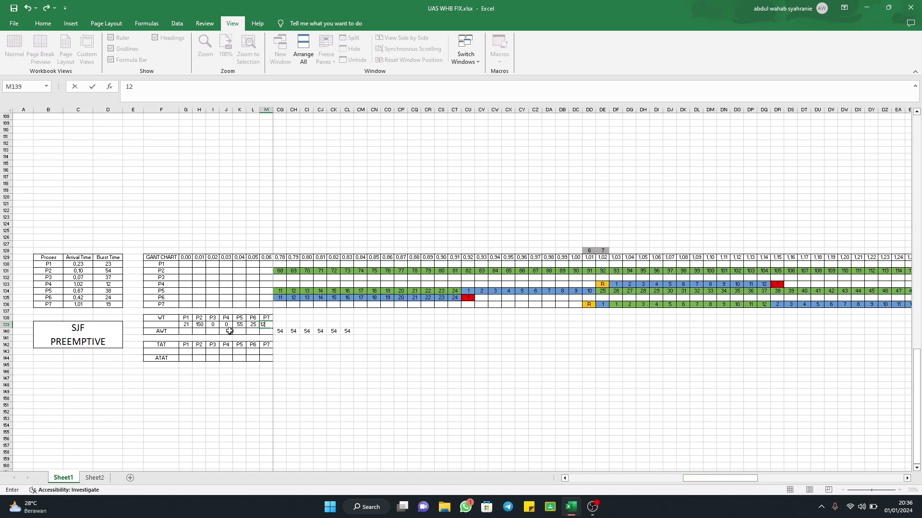
key("Return")
Merge and center the AWT cells G140 to M140 and compute the average waiting time with =AVERAGE(G139:M139).
left_click_drag(184, 332, 262, 331)
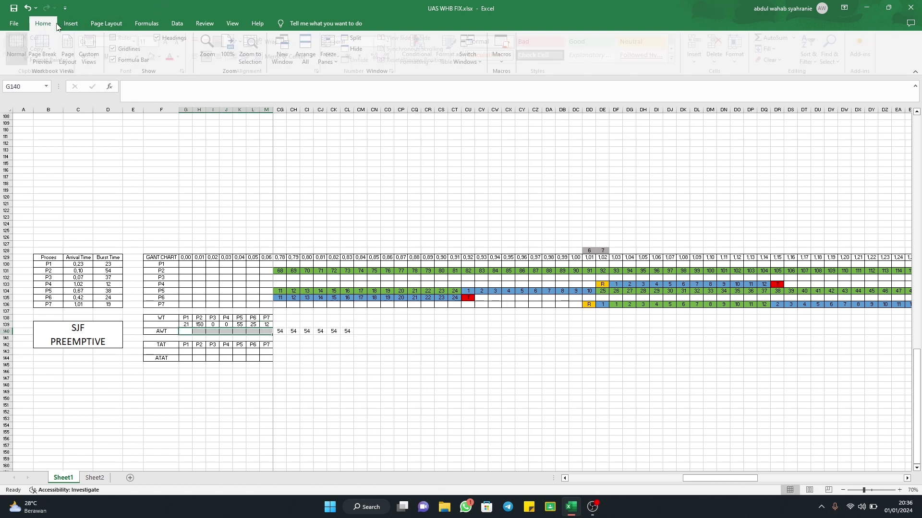
left_click(43, 23)
left_click(287, 56)
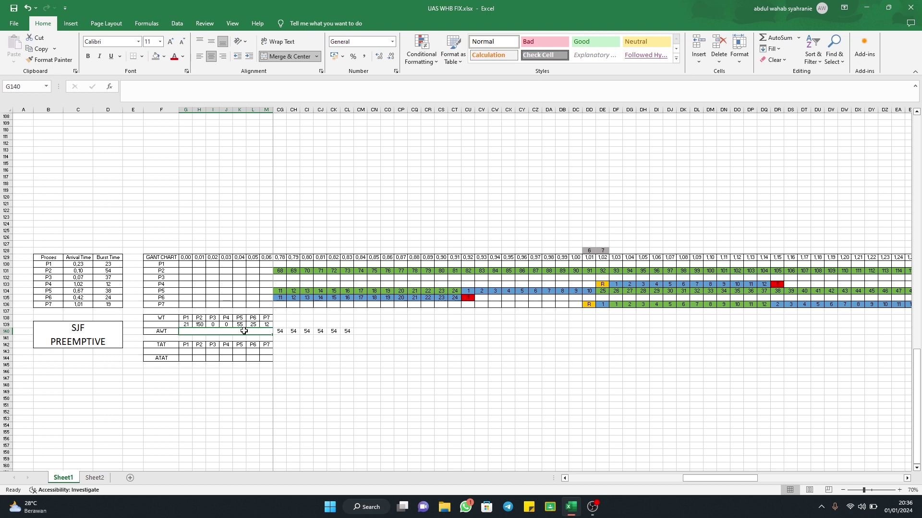
type("=")
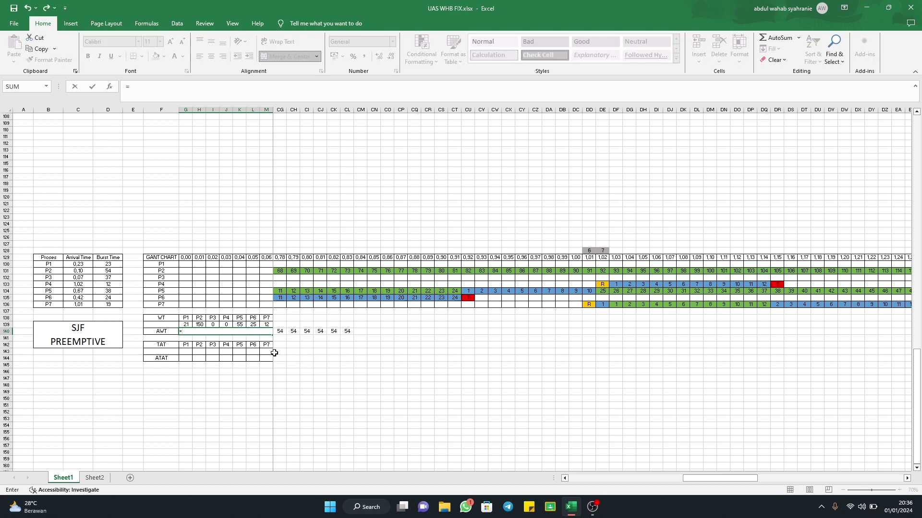
type("AVE")
double_click(197, 353)
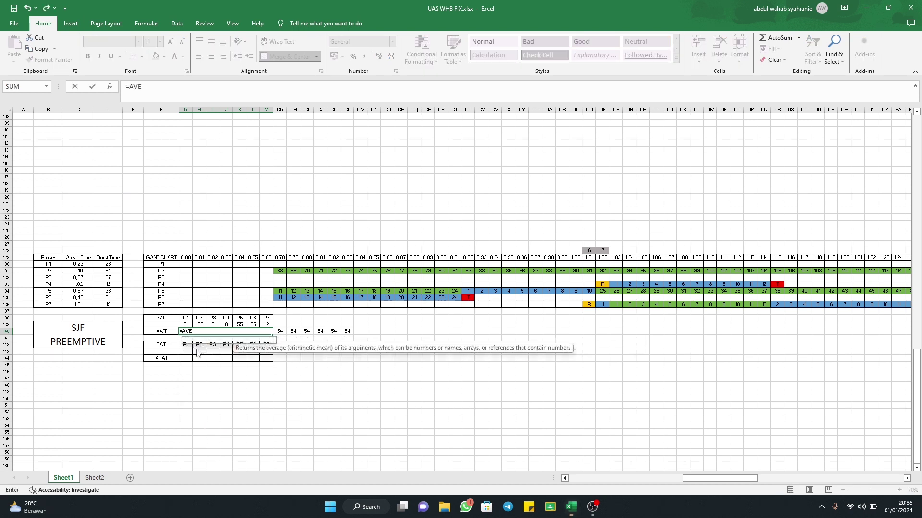
left_click_drag(186, 324, 268, 328)
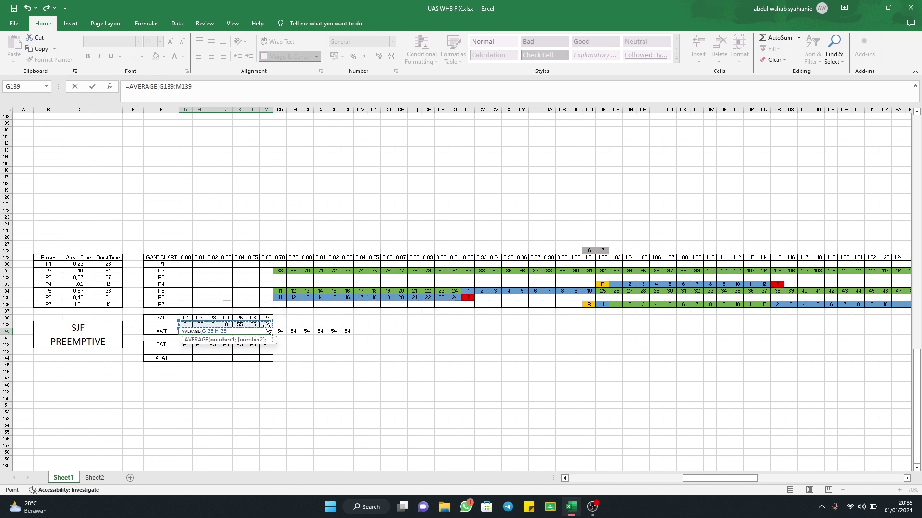
key("Return")
Format the average waiting time in the AWT row to two decimal places.
left_click(230, 332)
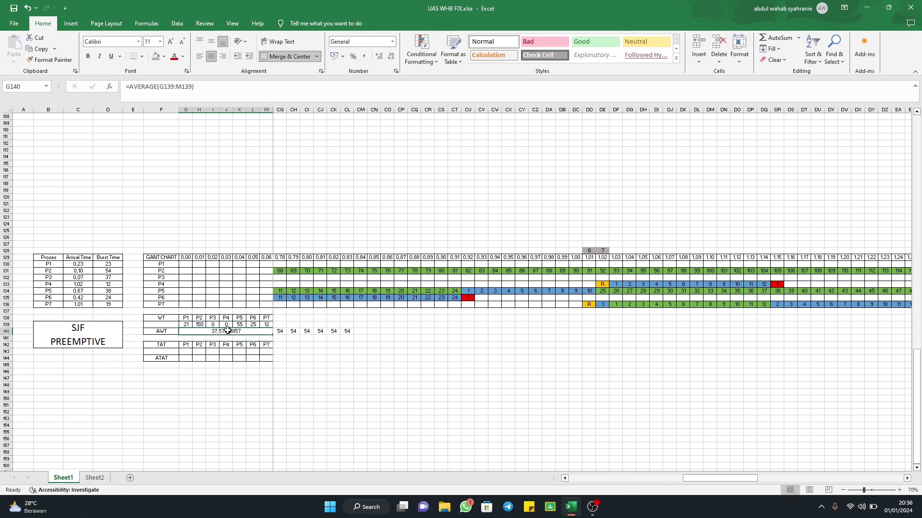
left_click(392, 56)
left_click(391, 57)
left_click(391, 56)
left_click(391, 56)
left_click(392, 57)
left_click(391, 57)
left_click(379, 56)
left_click(379, 56)
left_click(473, 353)
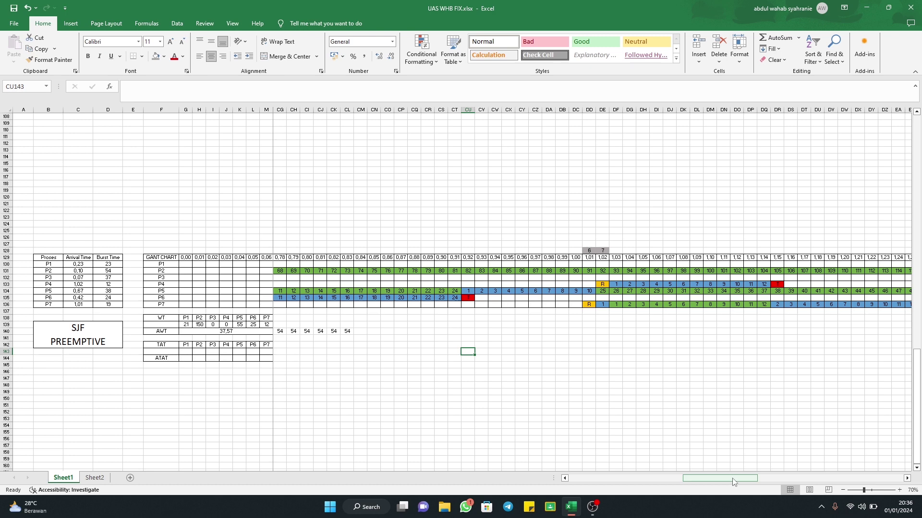
Clear the stray 54 values in row 140 from cell Z140 onward, beyond column 7 of the REAL BT table.
left_click_drag(699, 479, 584, 482)
left_click_drag(524, 480, 532, 477)
left_click(441, 332)
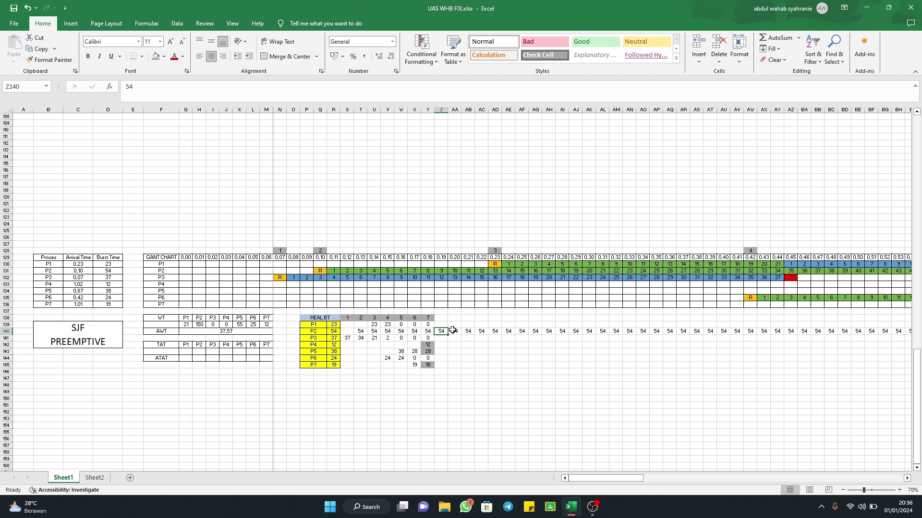
key("ctrl+shift+Right")
left_click(773, 59)
left_click(787, 96)
left_click(789, 386)
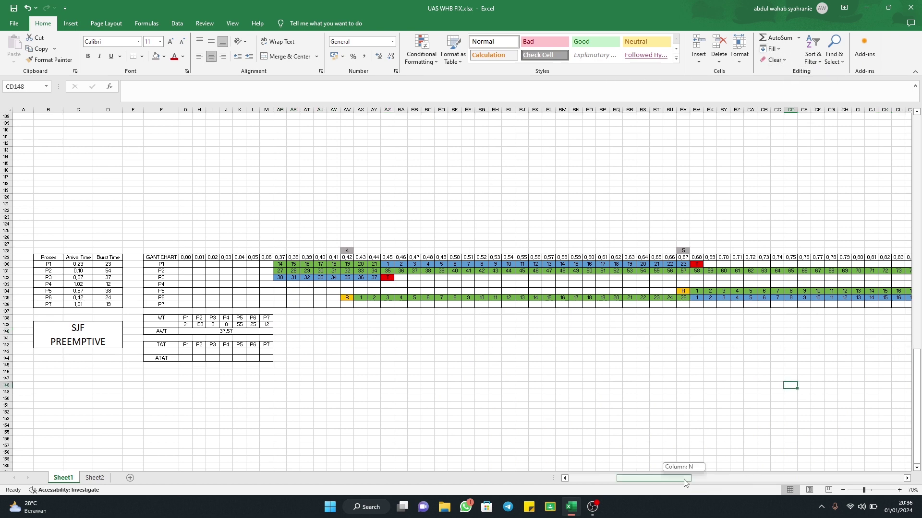
Remove the grey fill from the P4 to P7 cells in column 7 of the REAL BT table.
left_click_drag(629, 478, 580, 470)
left_click(481, 359)
left_click_drag(428, 345, 428, 365)
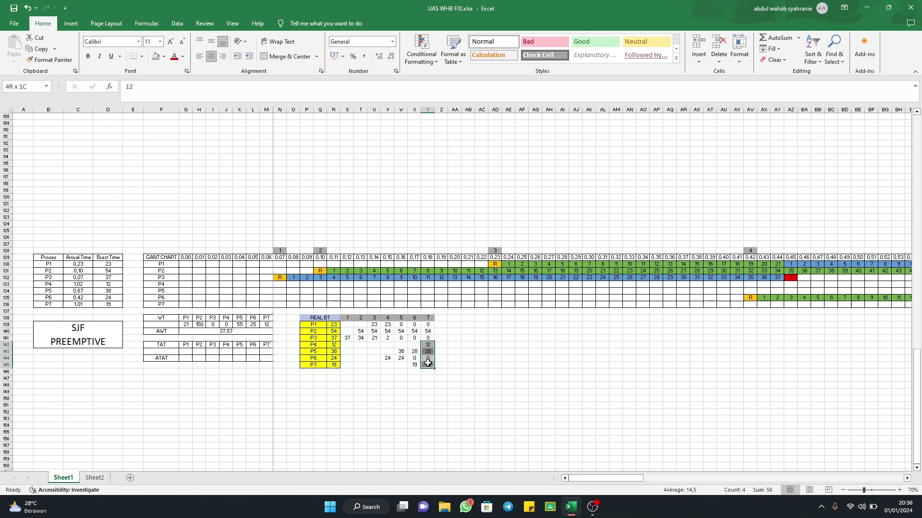
left_click(164, 56)
left_click(187, 140)
left_click(493, 337)
Fill a remaining burst time of 0 for P1 to P7 in cells Z139 to Z145, beside column 7 of the REAL BT table.
left_click(439, 326)
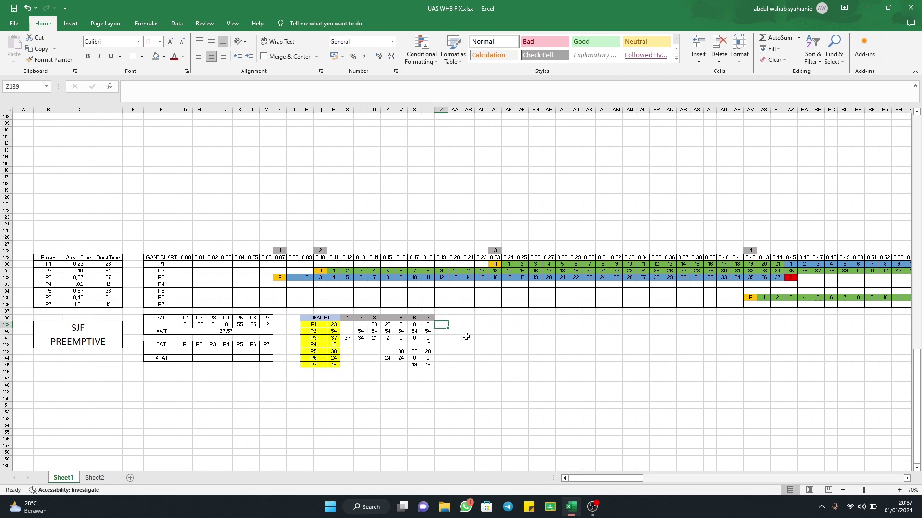
type("0")
key("Return")
left_click(445, 326)
left_click_drag(447, 328, 446, 366)
left_click(521, 365)
left_click(478, 339)
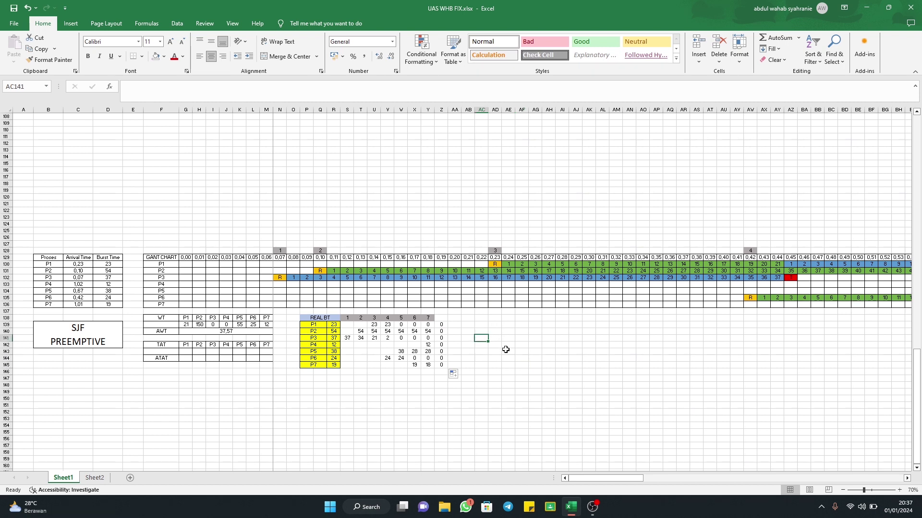
left_click(344, 366)
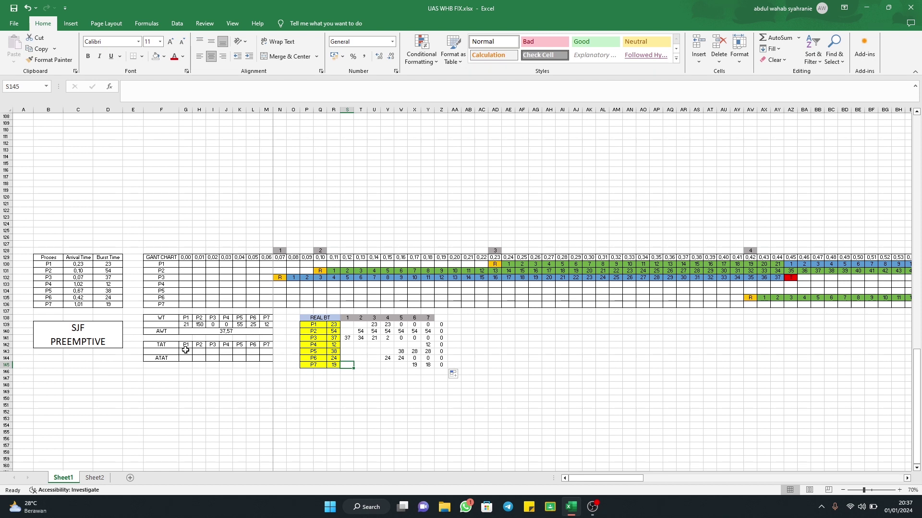
left_click_drag(185, 350, 265, 351)
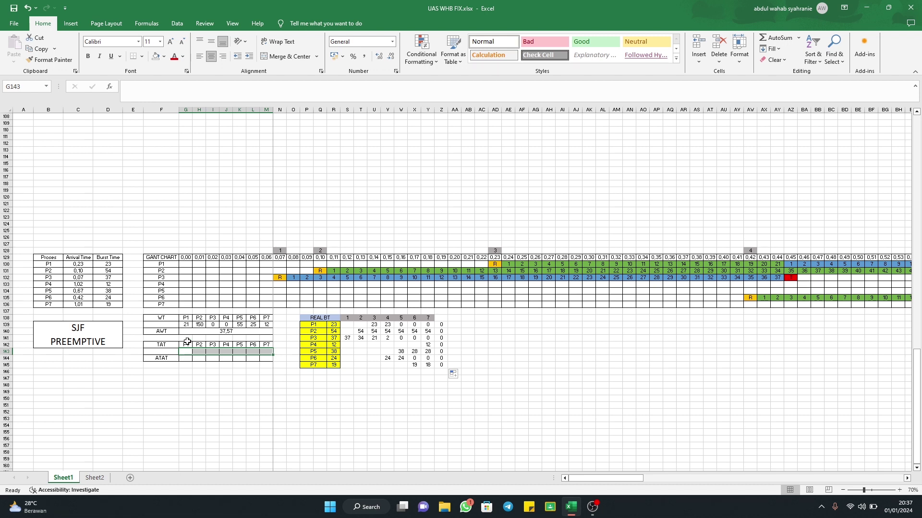
key("Down")
key("Down")
key("Down")
key("Down")
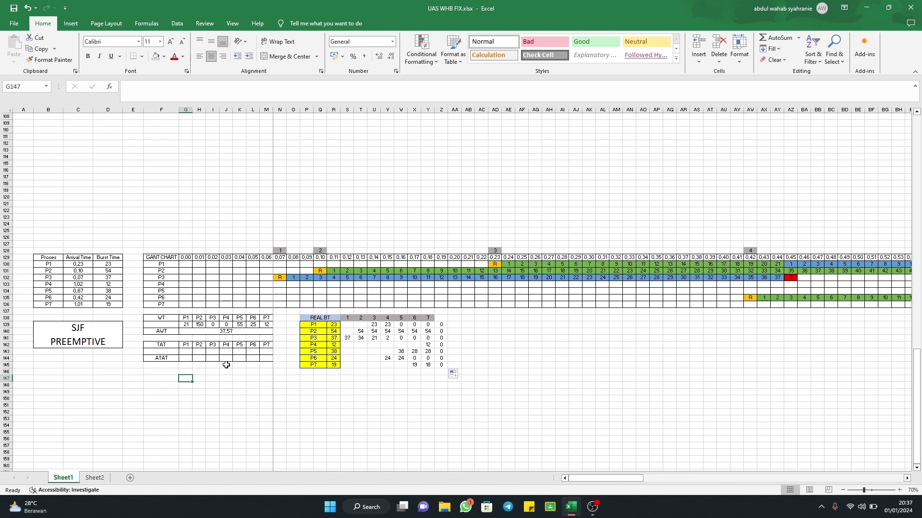
left_click(237, 334)
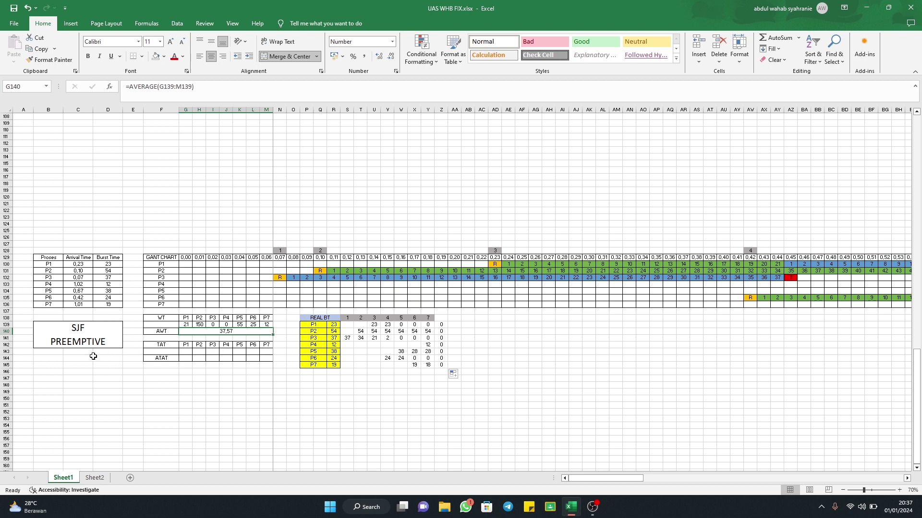
left_click(88, 331)
left_click_drag(615, 479, 606, 438)
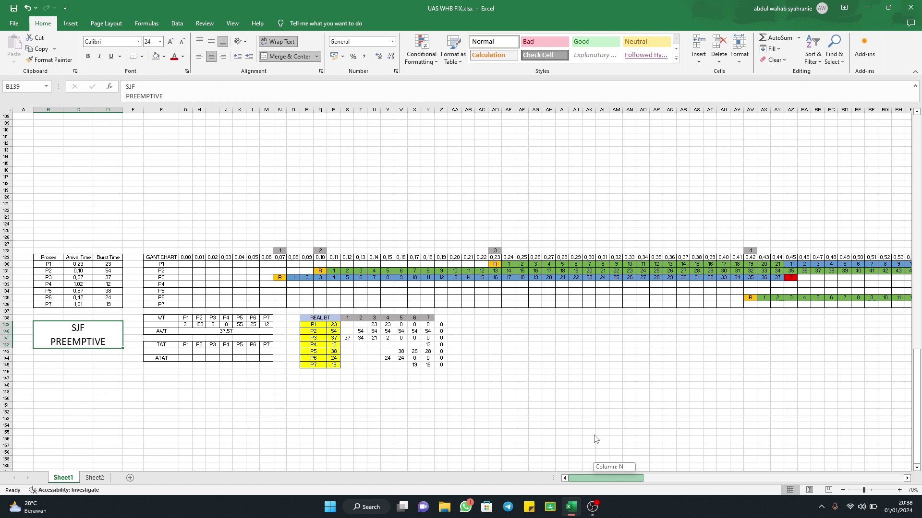
left_click_drag(595, 439, 593, 435)
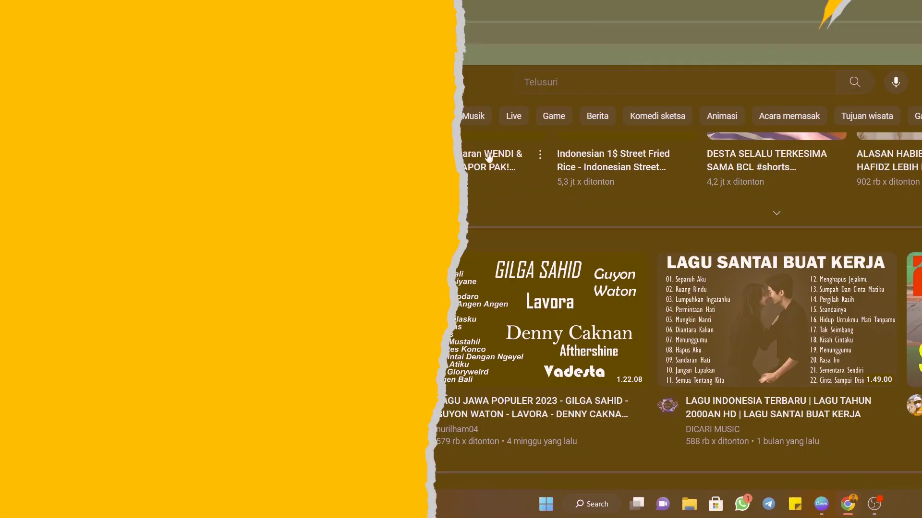
Switch to YouTube, search for the video creator's channel by name, and open its channel page.
left_click(555, 81)
type("wahab s")
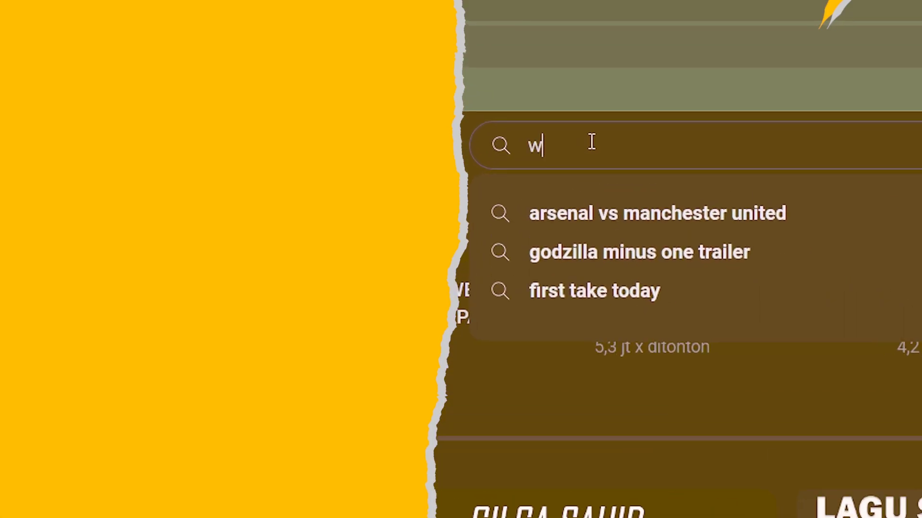
type("yahranie")
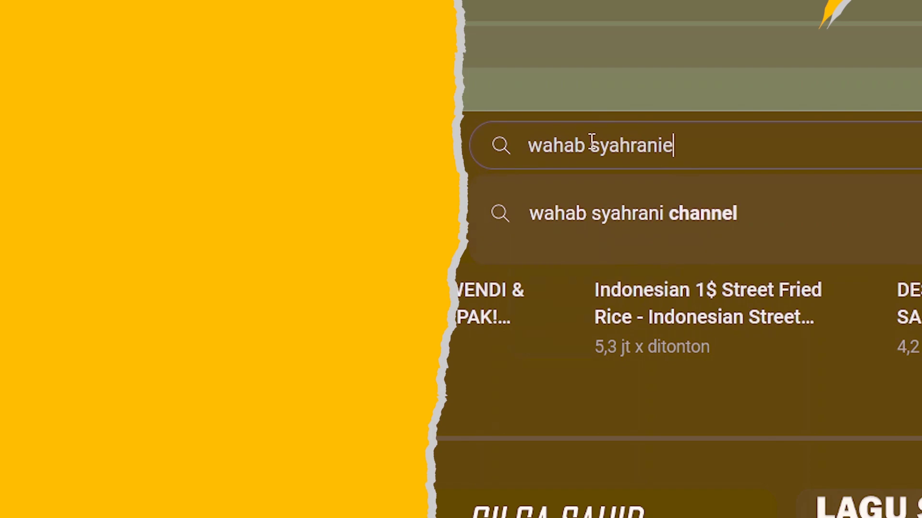
key("Return")
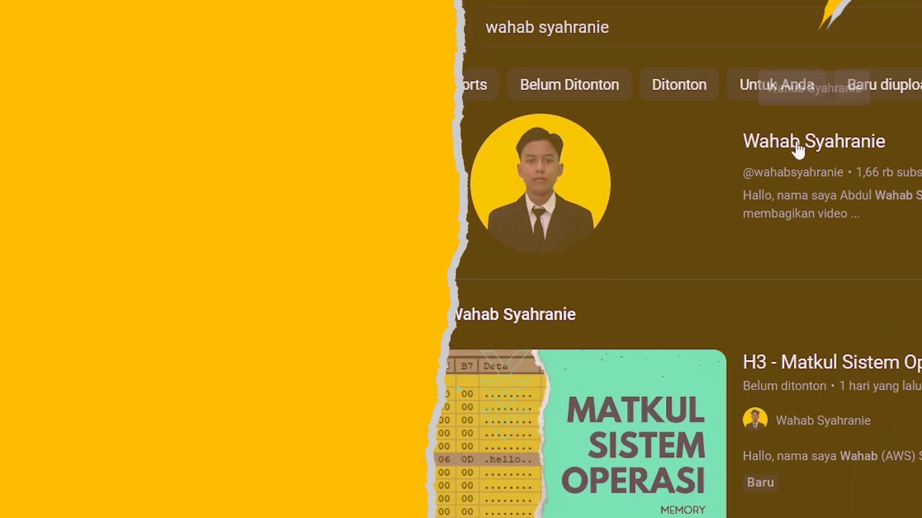
left_click(798, 146)
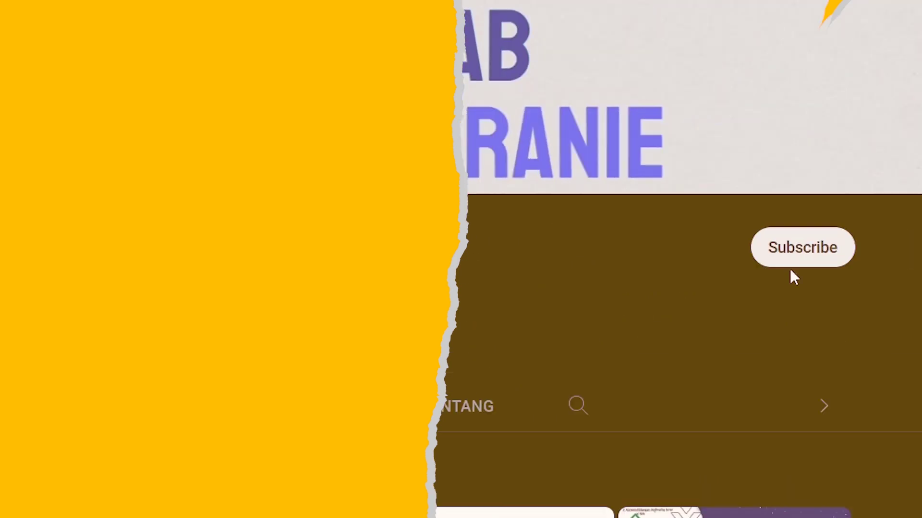
Subscribe to the opened channel and set its notifications to all (Semua).
left_click(731, 266)
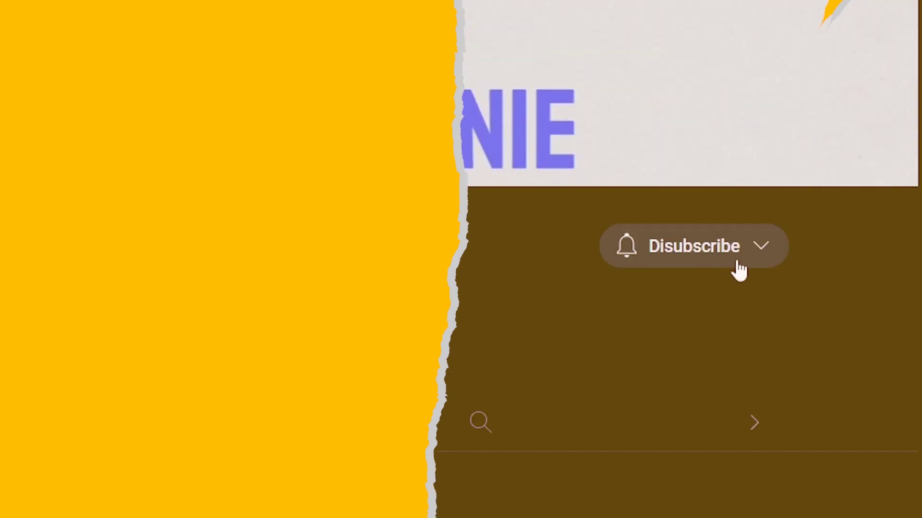
left_click(757, 248)
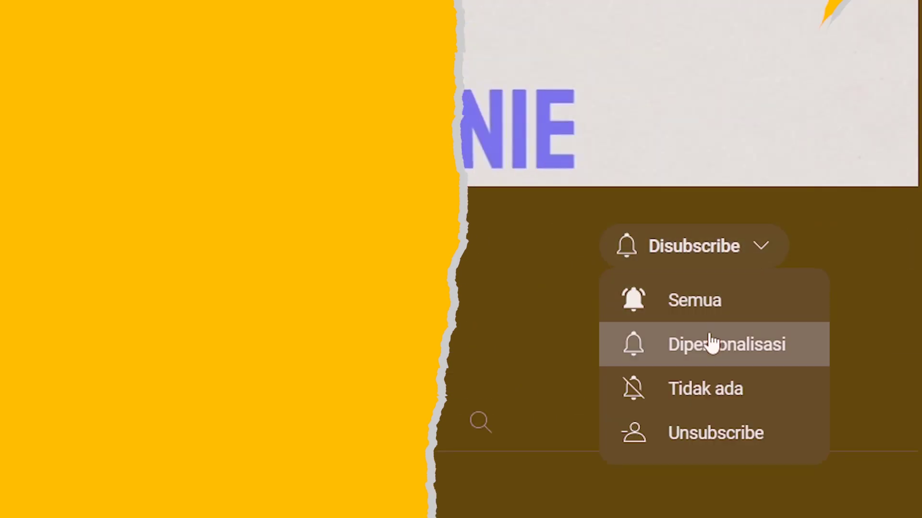
left_click(704, 310)
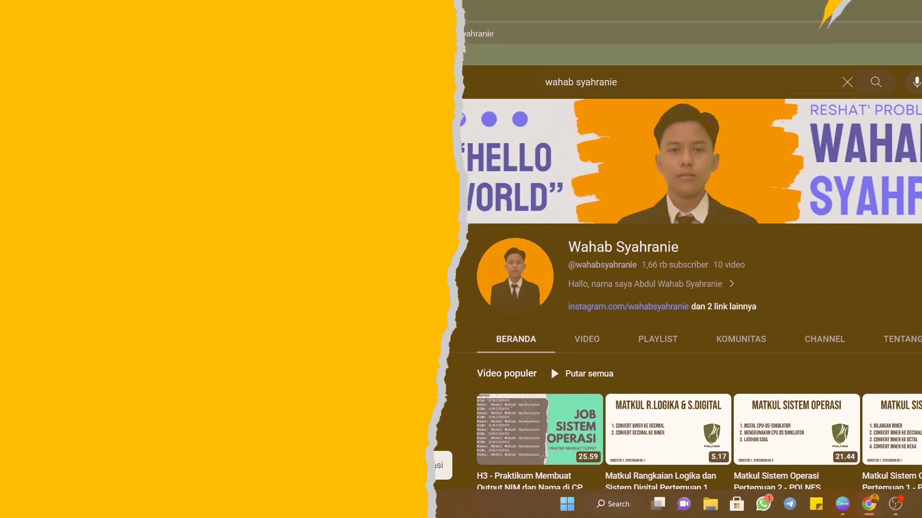